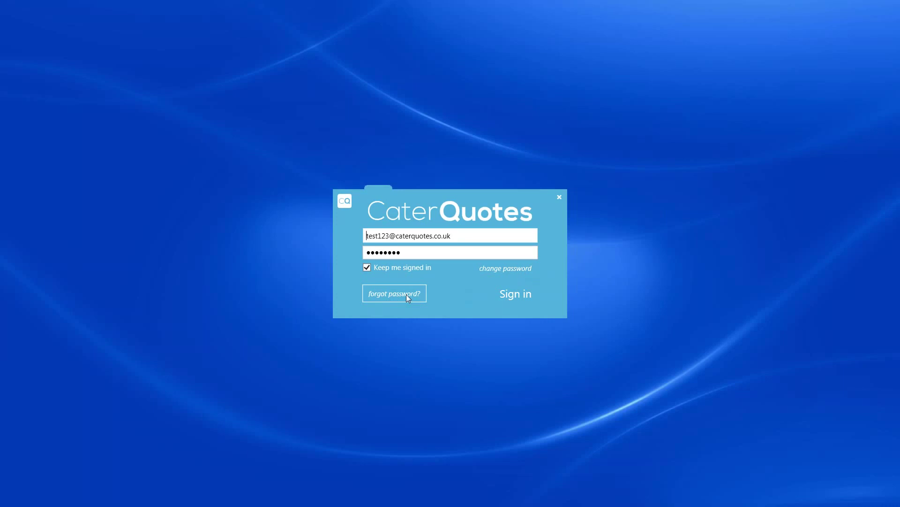
Sign in to CaterQuotes and load the Projects list of 64 projects.
{"action": "left_click", "coordinate": [512, 301]}
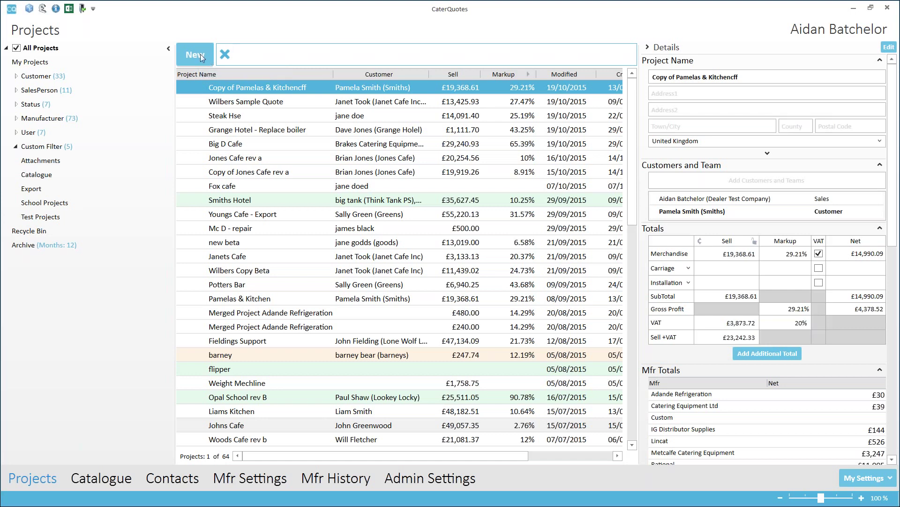
Start a new project and name it 'Leafy Grove'.
{"action": "left_click", "coordinate": [201, 54]}
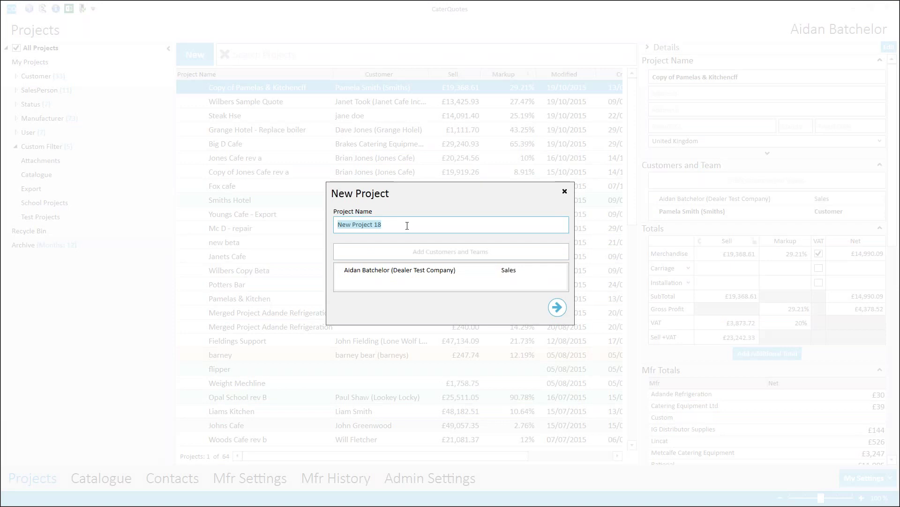
{"action": "key", "text": "BackSpace"}
{"action": "type", "text": "Leafy Grove"}
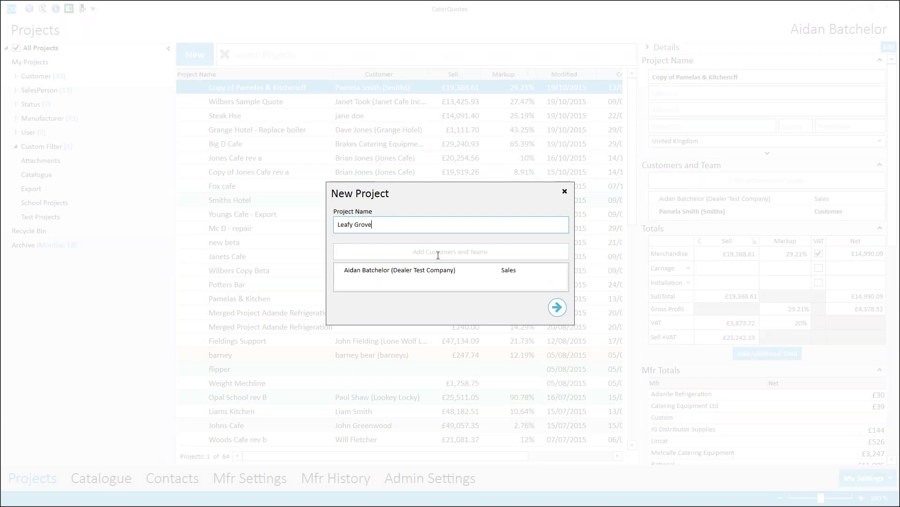
Enter the customer's name under Add Customers and Teams and create a new contact for them.
{"action": "left_click", "coordinate": [421, 250]}
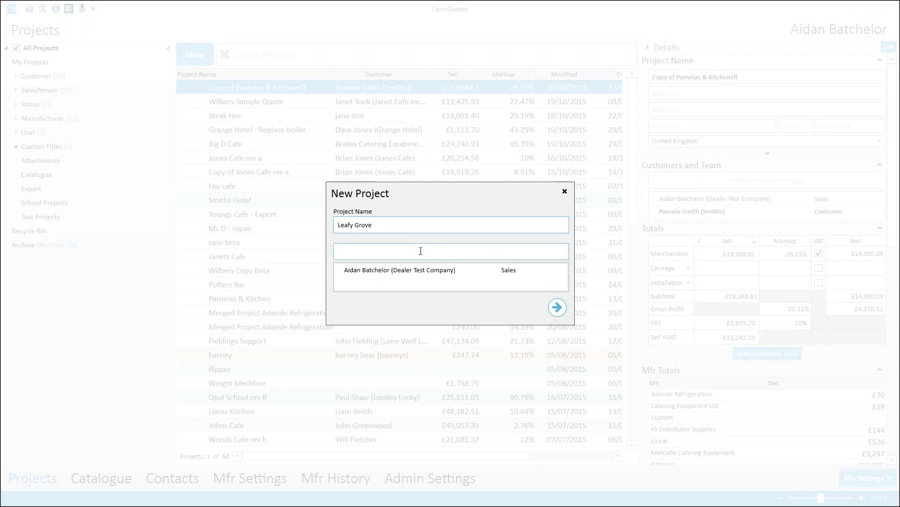
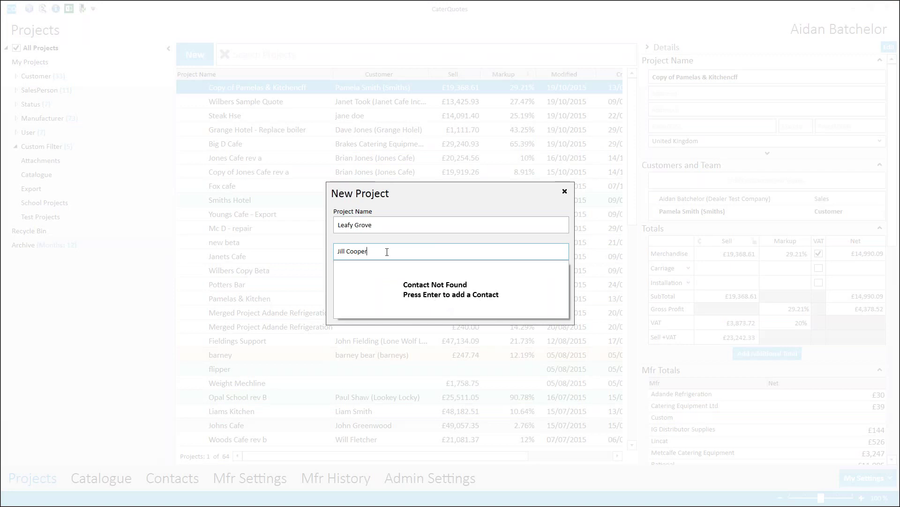
{"action": "key", "text": "Return"}
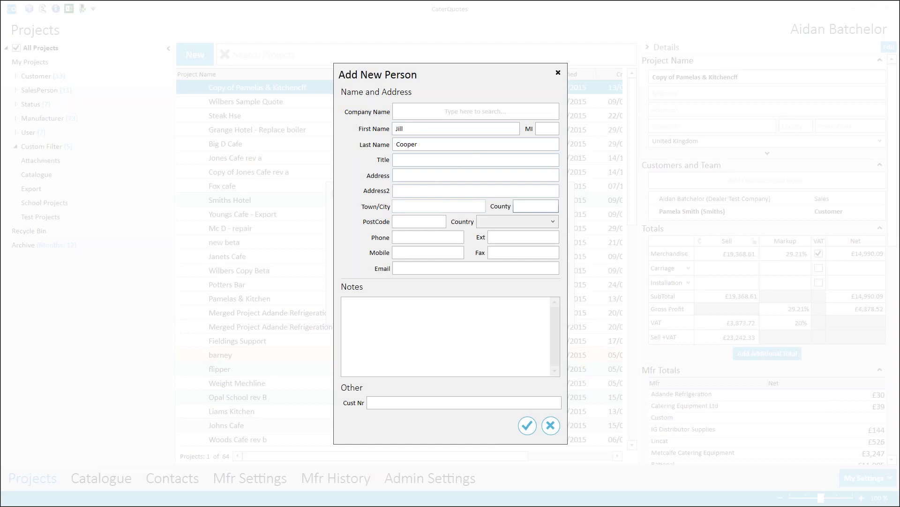
Save the new customer contact, add them as Customer, and create the Leafy Grove project.
{"action": "left_click", "coordinate": [437, 237]}
{"action": "left_click", "coordinate": [527, 426]}
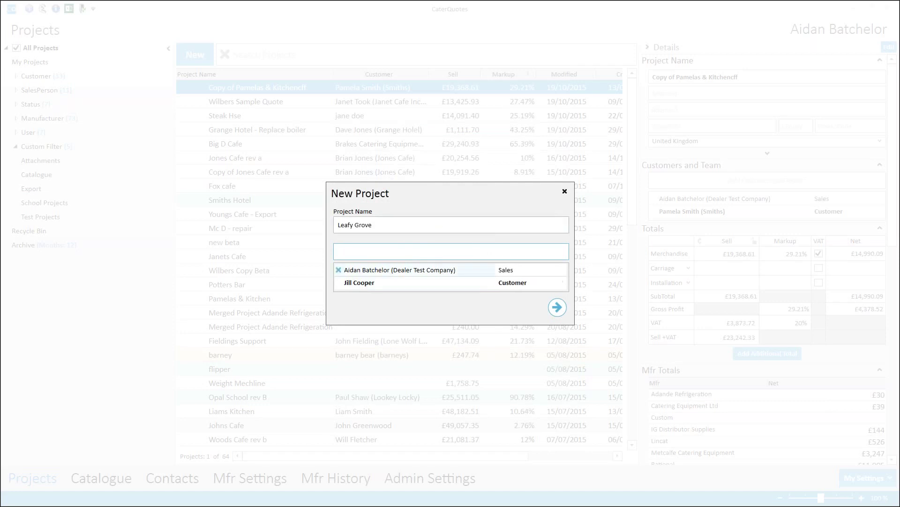
{"action": "left_click", "coordinate": [557, 307]}
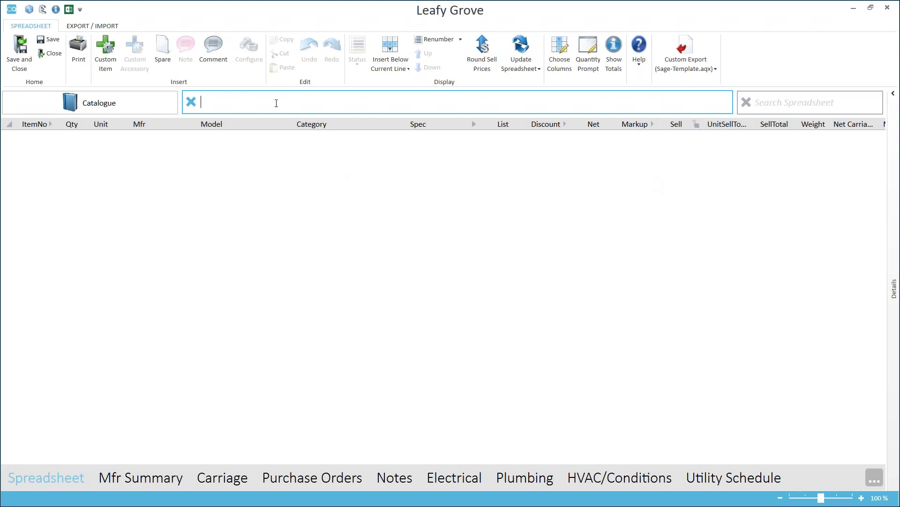
Search the catalogue for SCC-WE ovens and add the Rational SCC-WE 101 to the project.
{"action": "type", "text": "cc we"}
{"action": "key", "text": "Return"}
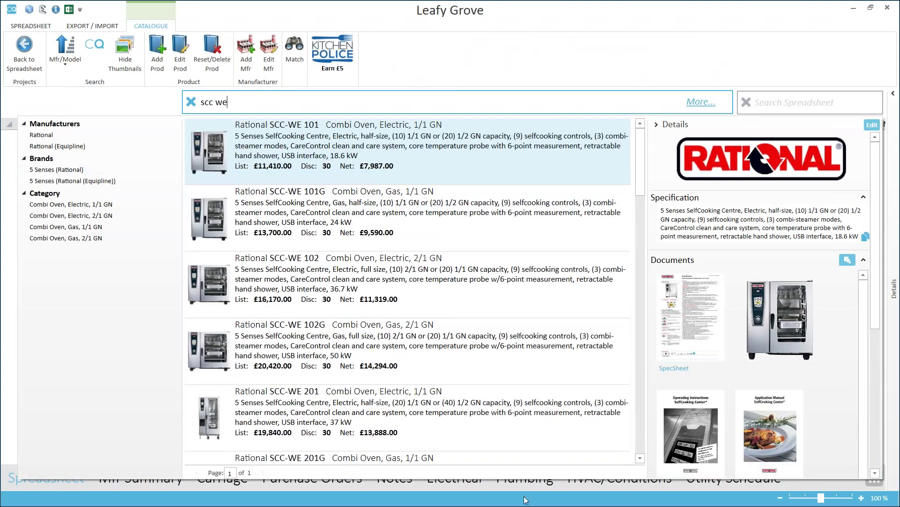
{"action": "mouse_move", "coordinate": [516, 145]}
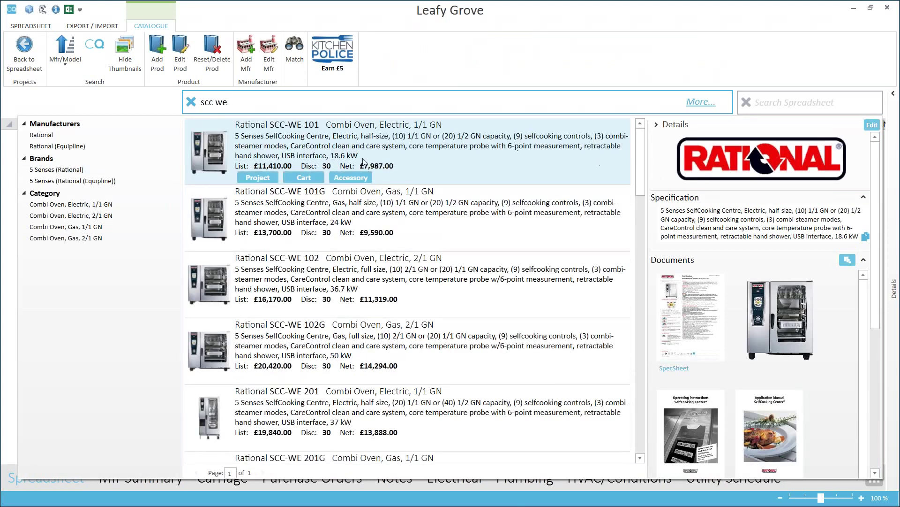
{"action": "left_click_drag", "start_coordinate": [640, 133], "coordinate": [653, 319]}
{"action": "left_click_drag", "start_coordinate": [642, 283], "coordinate": [636, 170]}
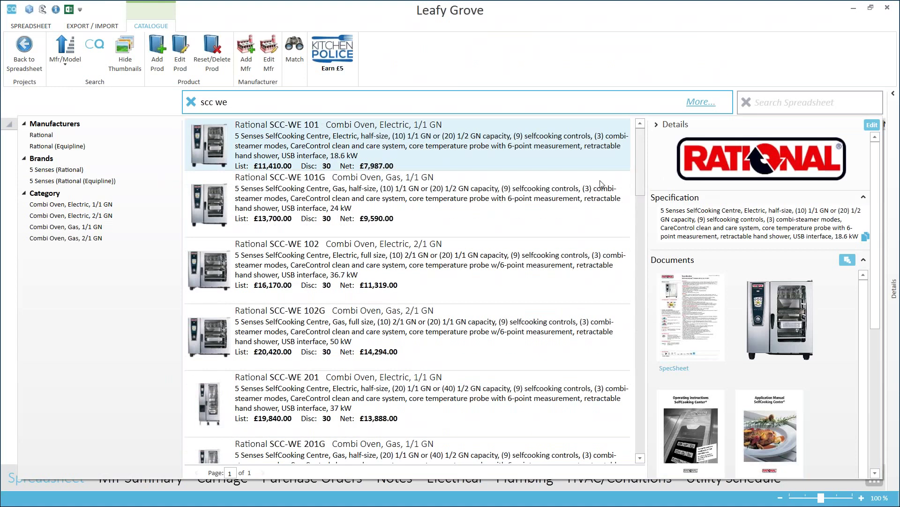
{"action": "scroll", "coordinate": [480, 149], "scroll_direction": "up", "scroll_amount": 1}
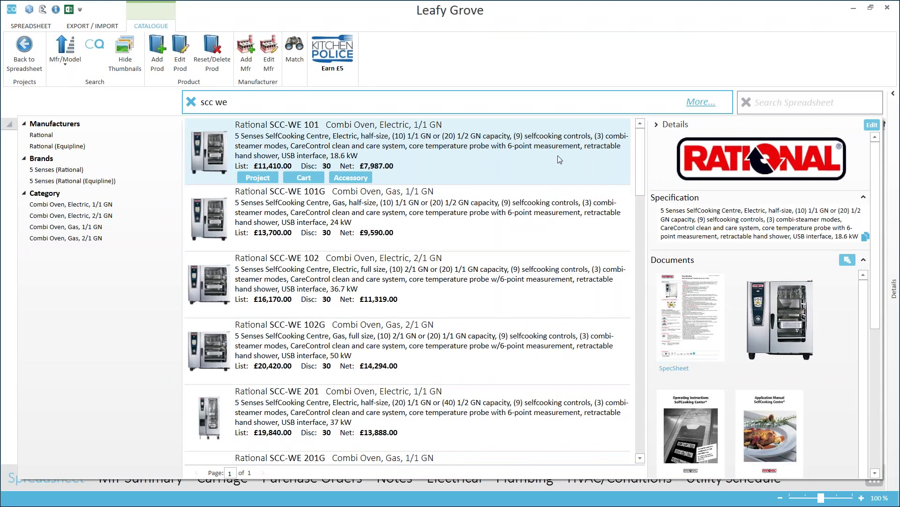
{"action": "left_click", "coordinate": [477, 156]}
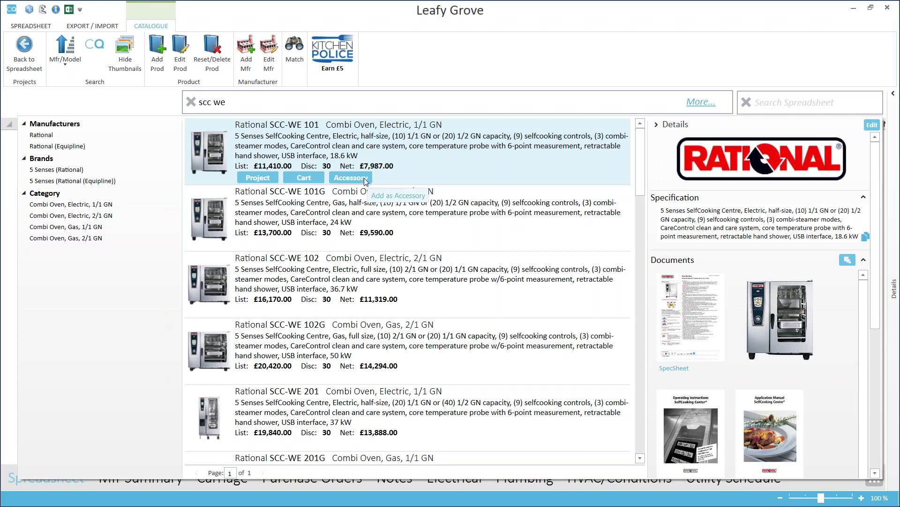
{"action": "left_click", "coordinate": [268, 180]}
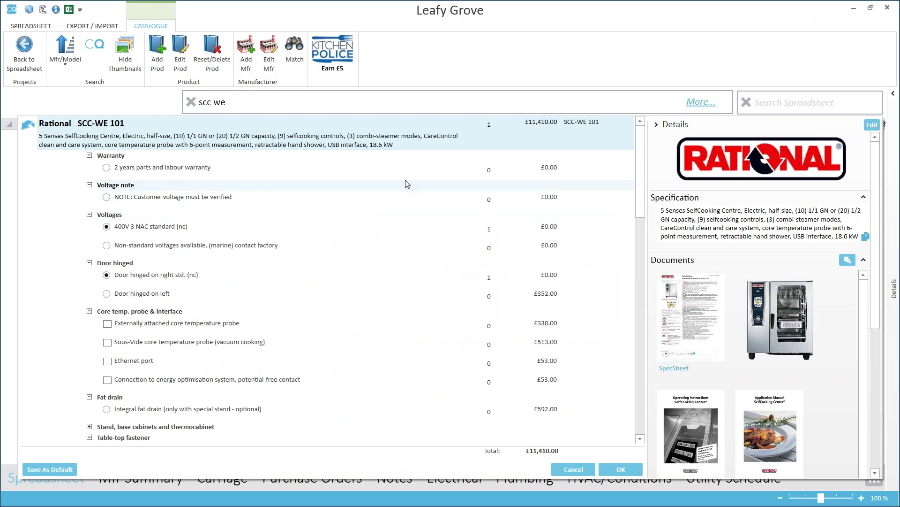
Give the SCC-WE 101 three condensation hoods, an Ethernet port and an external core probe.
{"action": "left_click_drag", "start_coordinate": [639, 163], "coordinate": [639, 247]}
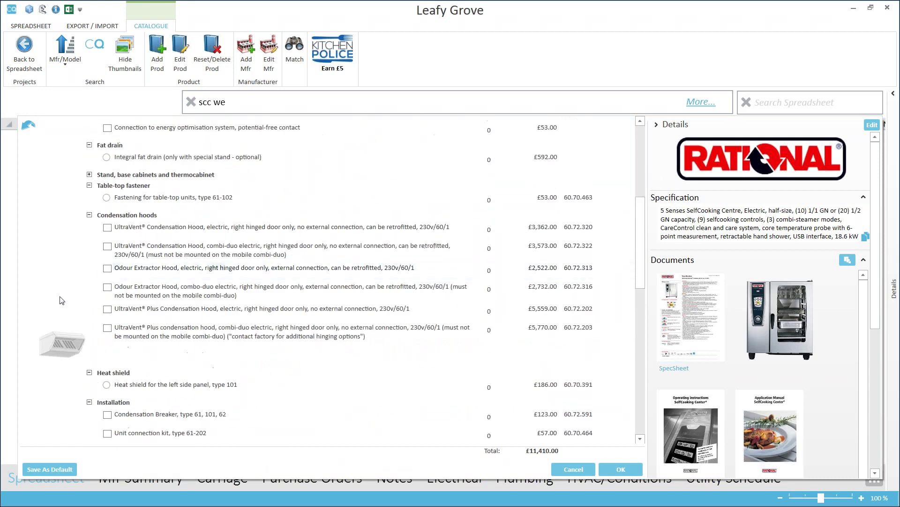
{"action": "left_click", "coordinate": [108, 268]}
{"action": "left_click", "coordinate": [109, 247]}
{"action": "left_click", "coordinate": [108, 228]}
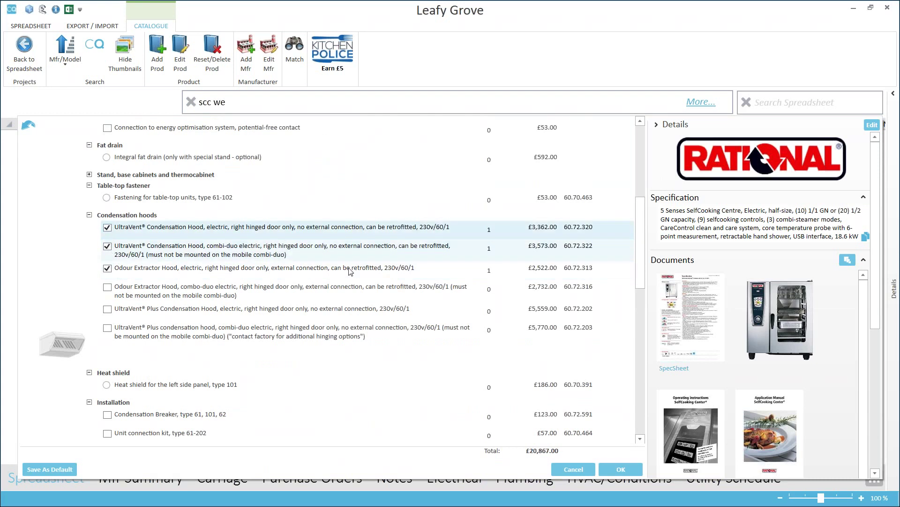
{"action": "scroll", "coordinate": [348, 263], "scroll_direction": "up", "scroll_amount": 5}
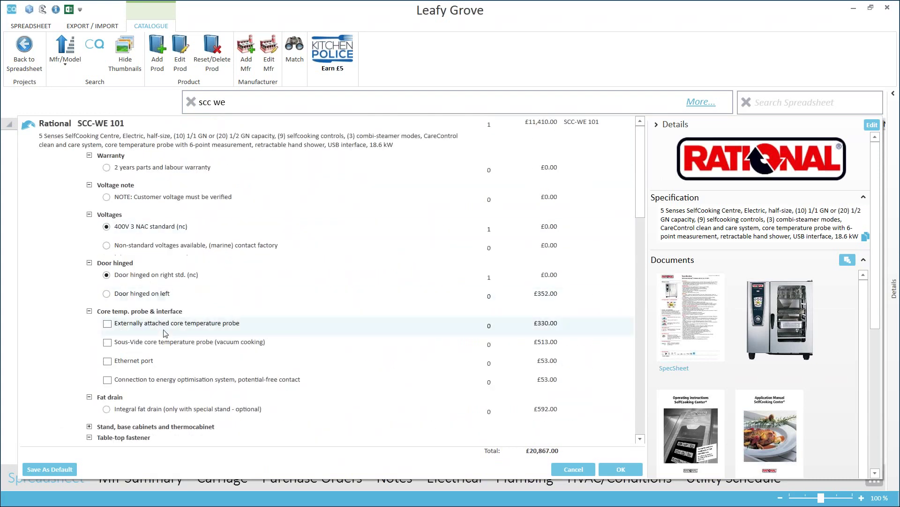
{"action": "left_click", "coordinate": [124, 362]}
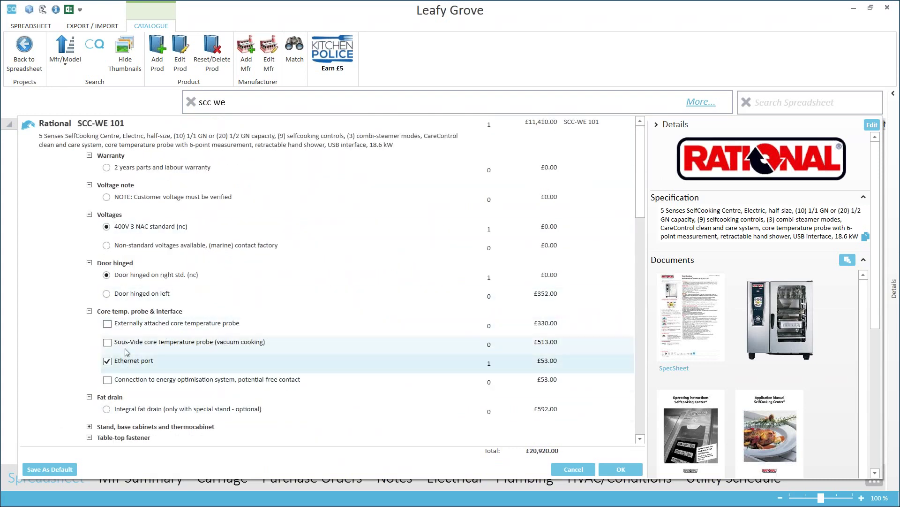
{"action": "left_click", "coordinate": [157, 329]}
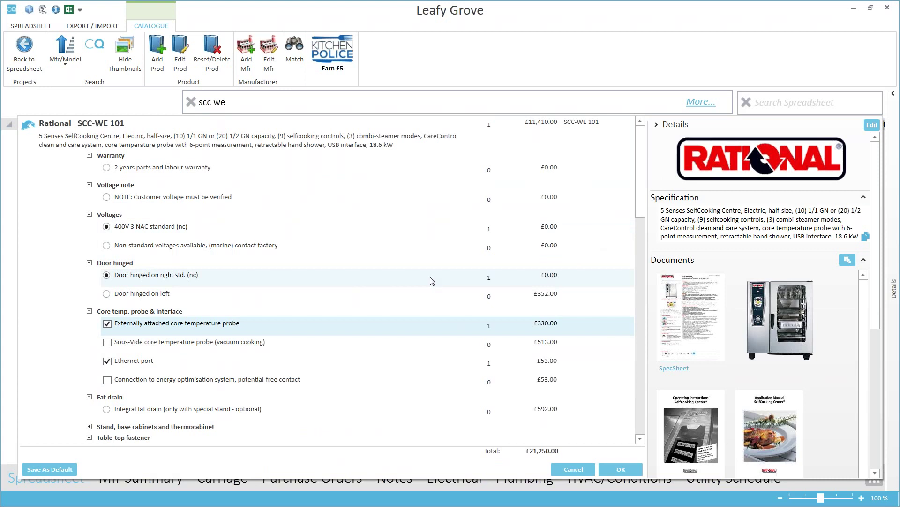
{"action": "left_click", "coordinate": [621, 469]}
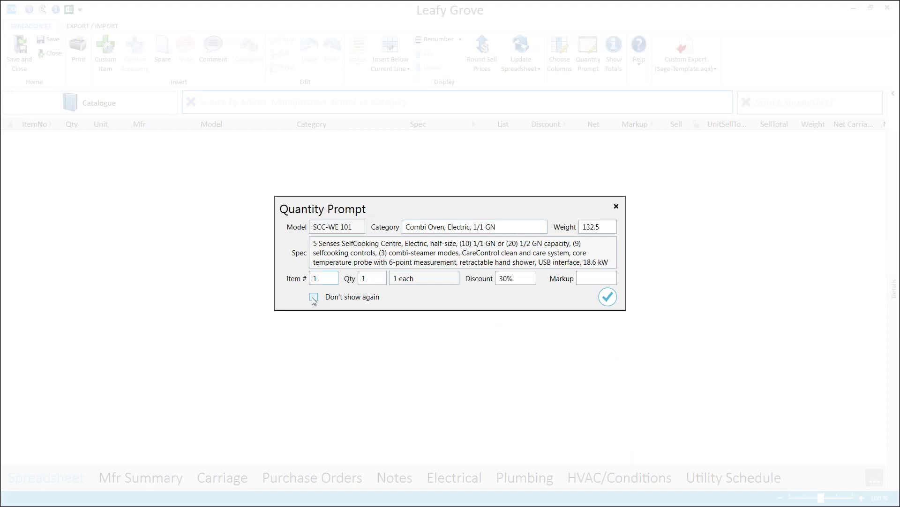
Accept quantity 1 at 30% discount with the prompt disabled, then select the oven's main line.
{"action": "left_click", "coordinate": [314, 298]}
{"action": "left_click", "coordinate": [608, 297]}
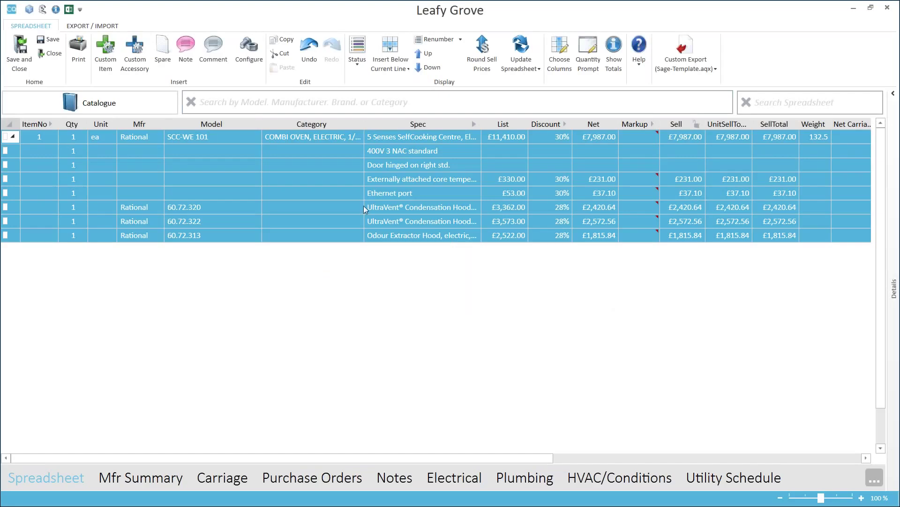
{"action": "left_click", "coordinate": [348, 138]}
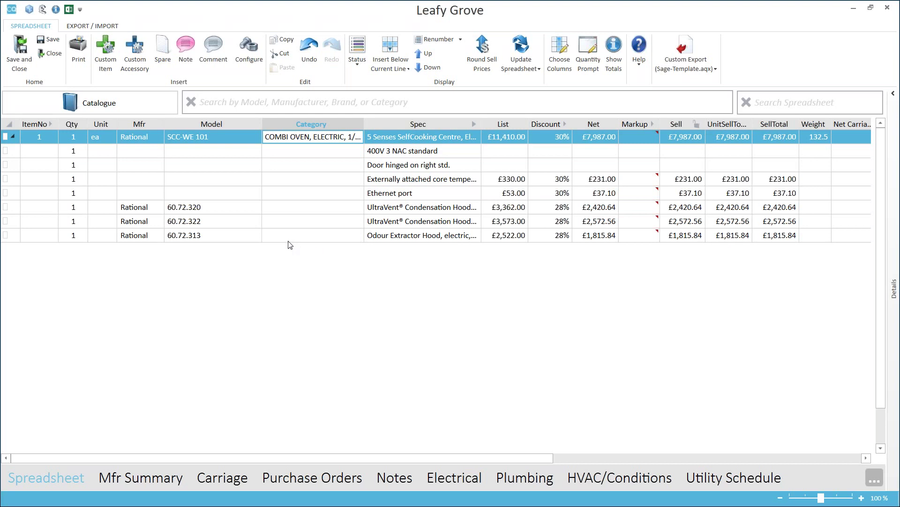
Preview the Leafy Grove quote in Report Viewer down to the totals, then exit.
{"action": "left_click", "coordinate": [81, 56]}
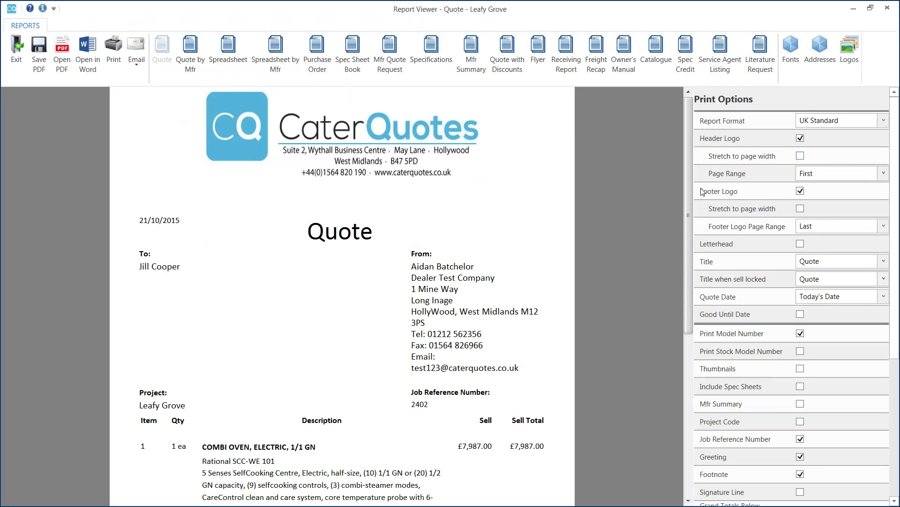
{"action": "scroll", "coordinate": [681, 232], "scroll_direction": "down", "scroll_amount": 3}
{"action": "scroll", "coordinate": [672, 187], "scroll_direction": "up", "scroll_amount": 3}
{"action": "scroll", "coordinate": [679, 142], "scroll_direction": "down", "scroll_amount": 5}
{"action": "scroll", "coordinate": [679, 263], "scroll_direction": "up", "scroll_amount": 4}
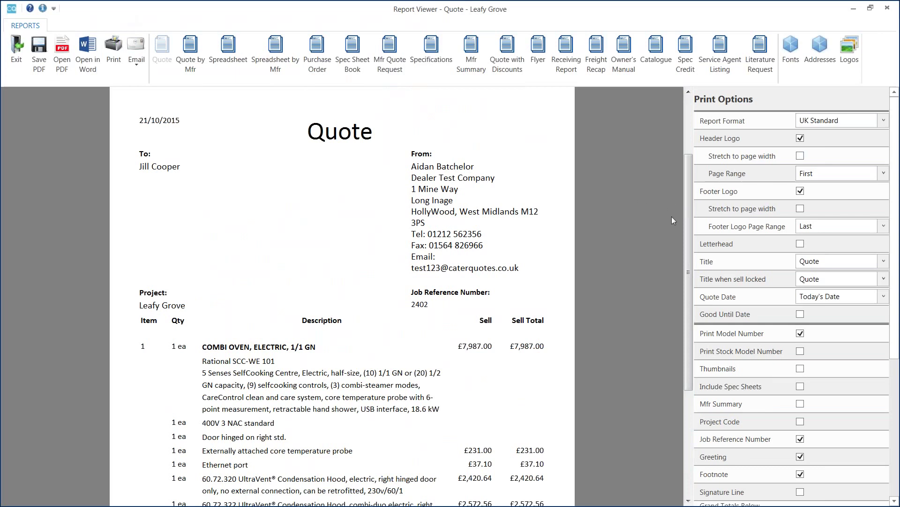
{"action": "left_click_drag", "start_coordinate": [688, 222], "coordinate": [686, 152]}
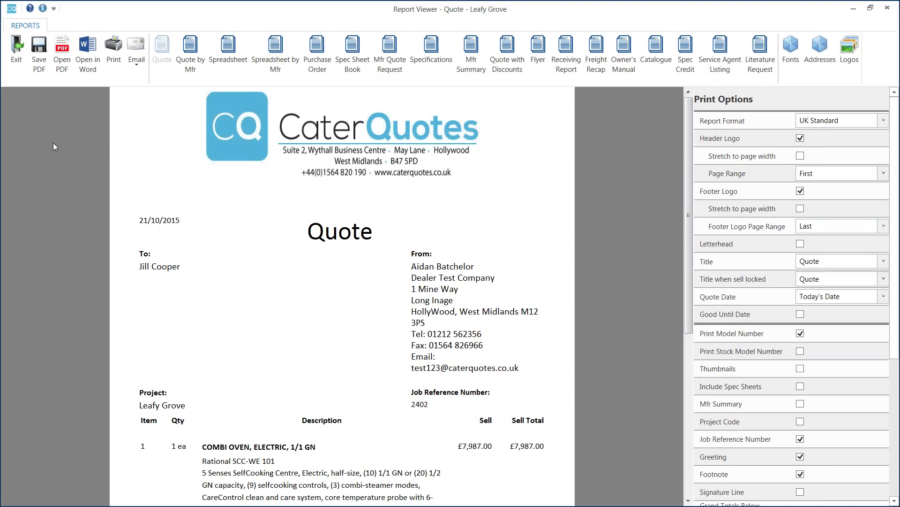
{"action": "left_click", "coordinate": [16, 51]}
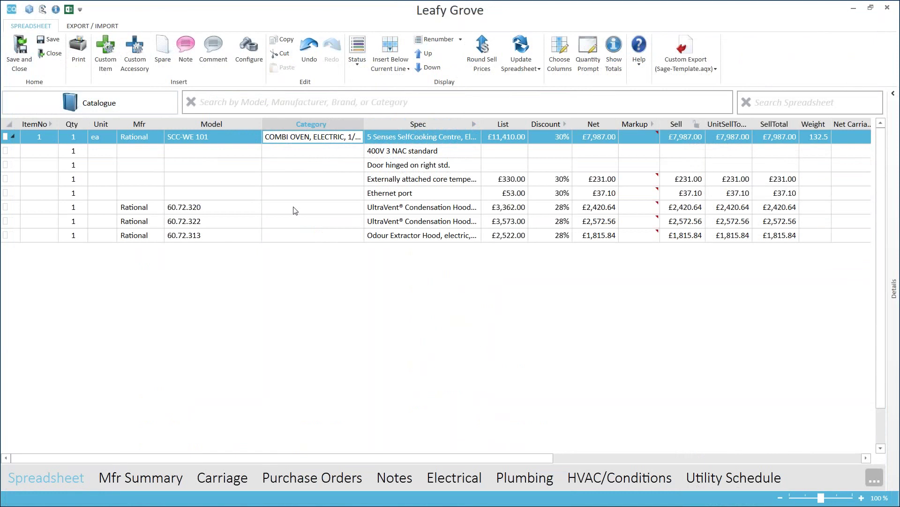
{"action": "left_click", "coordinate": [271, 102]}
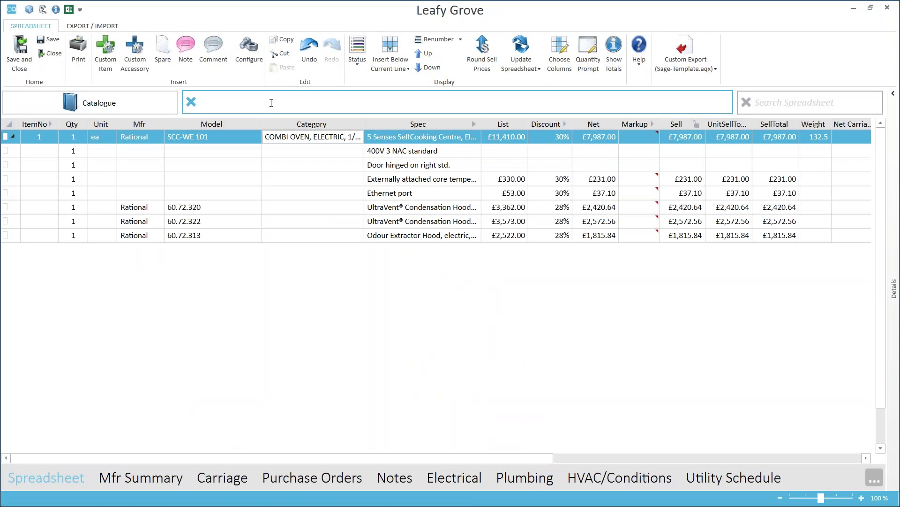
{"action": "type", "text": "ombi"}
{"action": "key", "text": "Return"}
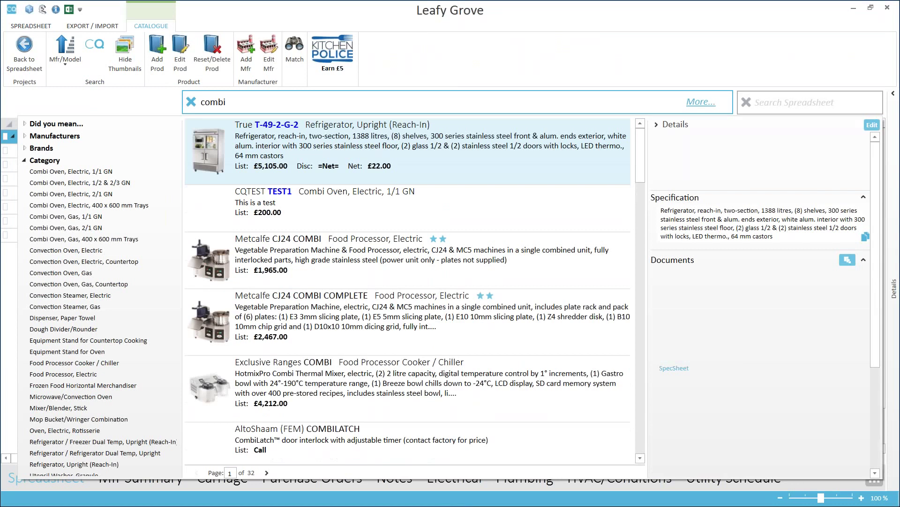
{"action": "type", "text": "convo"}
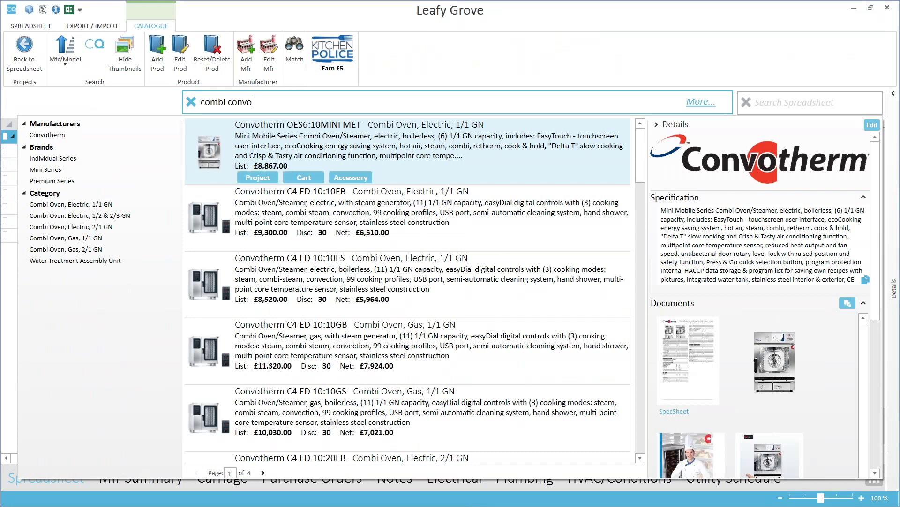
{"action": "mouse_move", "coordinate": [501, 227]}
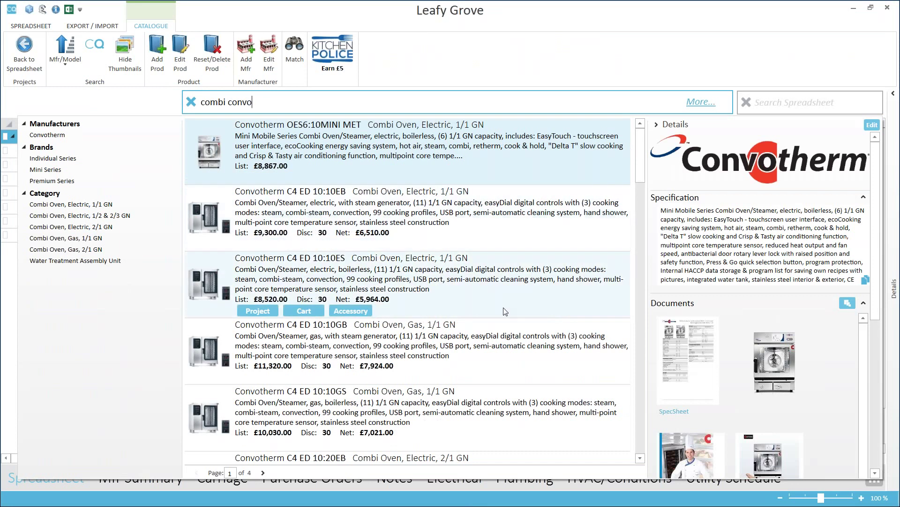
{"action": "mouse_move", "coordinate": [640, 167]}
{"action": "left_mouse_down"}
{"action": "mouse_move", "coordinate": [634, 412]}
{"action": "mouse_move", "coordinate": [638, 154]}
{"action": "left_mouse_up"}
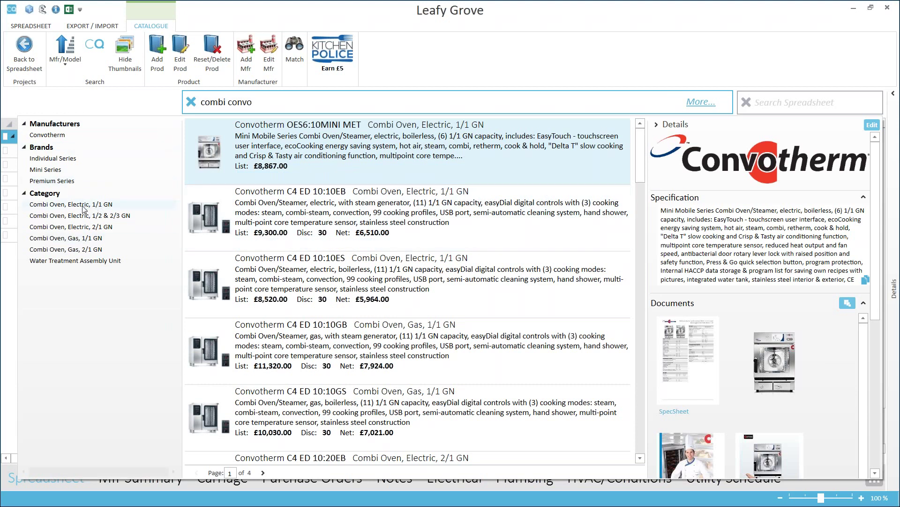
Filter catalogue results to Combi Oven, Electric, 1/1 GN floor models.
{"action": "left_click", "coordinate": [90, 206]}
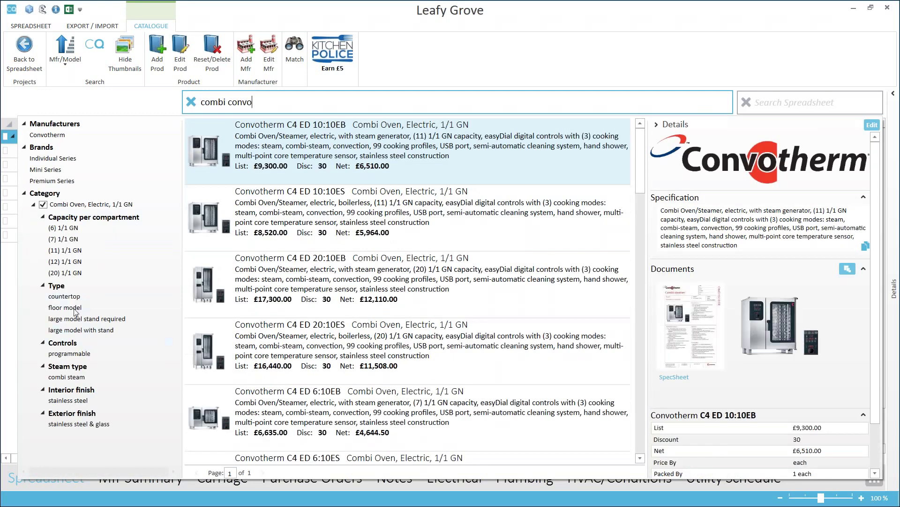
{"action": "left_click", "coordinate": [75, 311]}
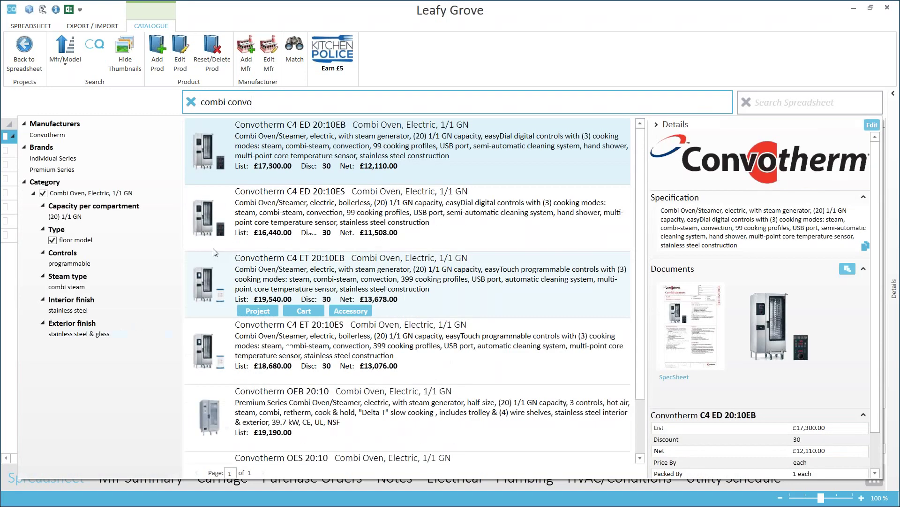
{"action": "scroll", "coordinate": [644, 282], "scroll_direction": "down", "scroll_amount": 1}
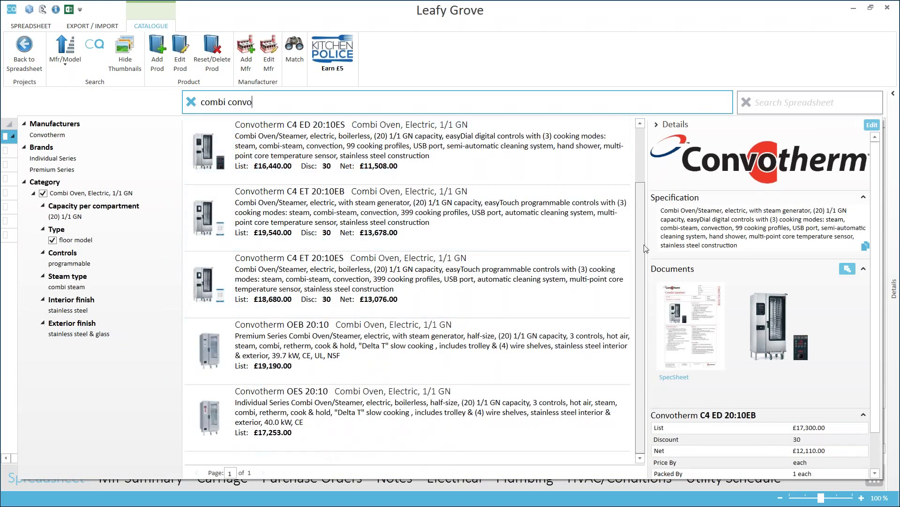
{"action": "scroll", "coordinate": [646, 227], "scroll_direction": "up", "scroll_amount": 1}
{"action": "mouse_move", "coordinate": [452, 176]}
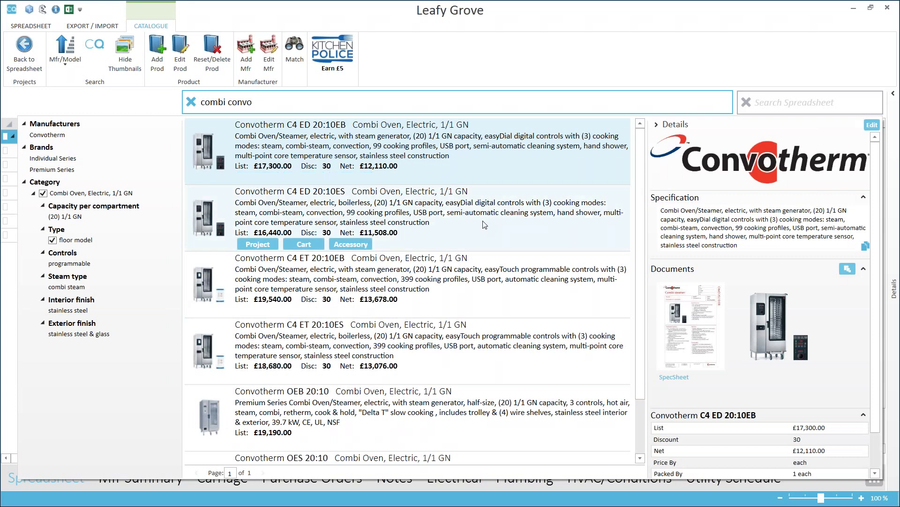
Review the Convotherm C4 ED 20:10ES details: £16,440 list, £11,508 net, 1942×937×820.
{"action": "left_click", "coordinate": [489, 207]}
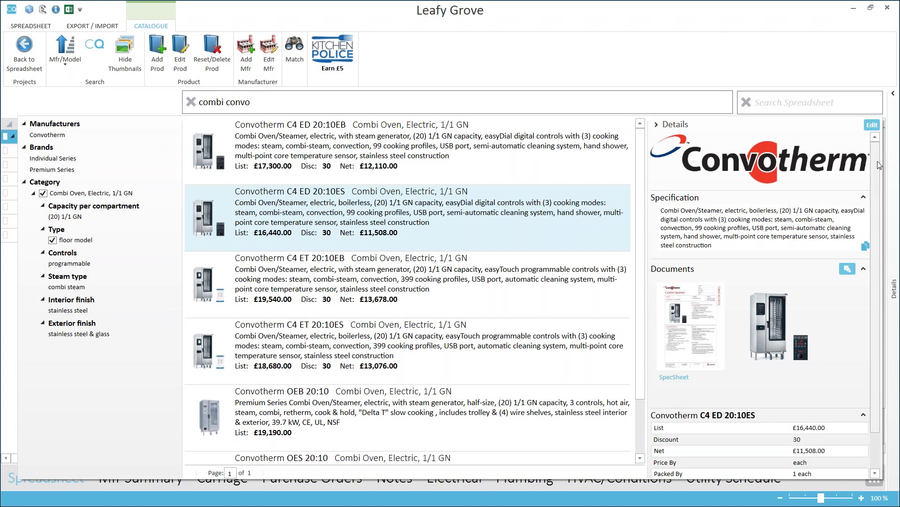
{"action": "mouse_move", "coordinate": [773, 163]}
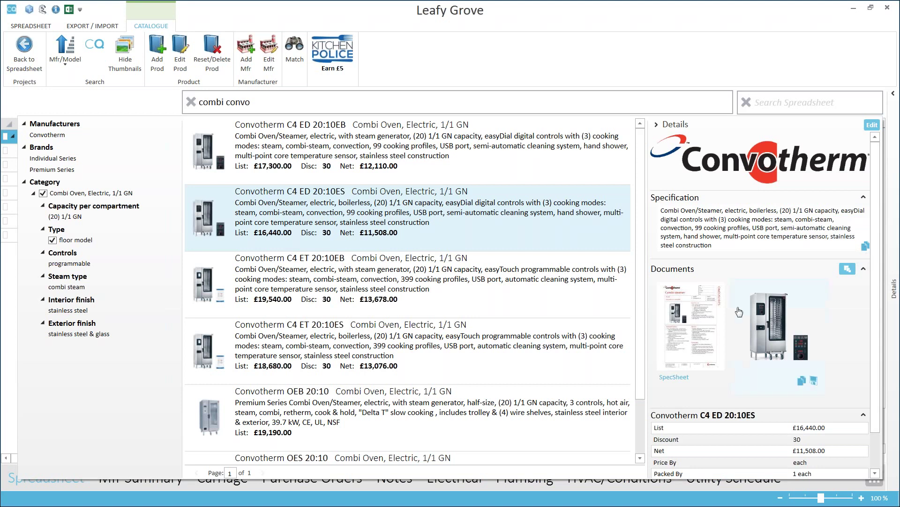
{"action": "mouse_move", "coordinate": [723, 345]}
{"action": "mouse_move", "coordinate": [803, 334]}
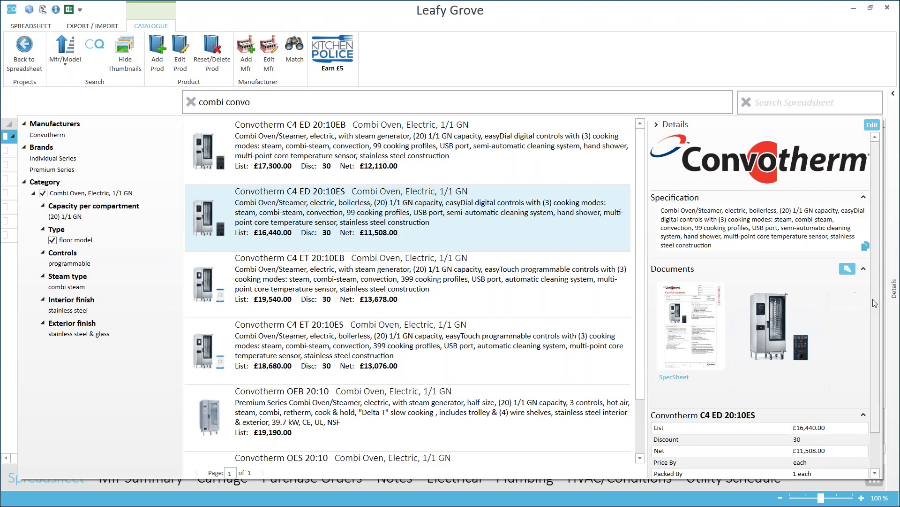
{"action": "scroll", "coordinate": [874, 300], "scroll_direction": "down", "scroll_amount": 2}
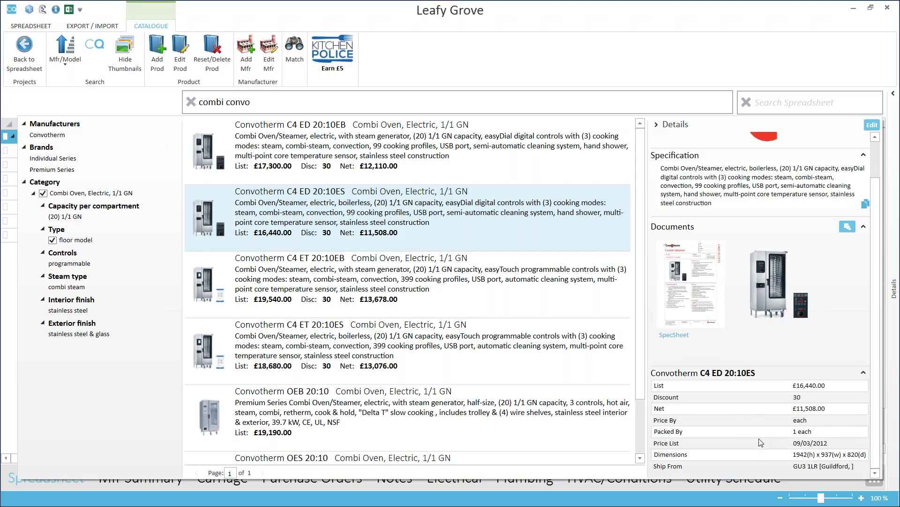
{"action": "mouse_move", "coordinate": [446, 241]}
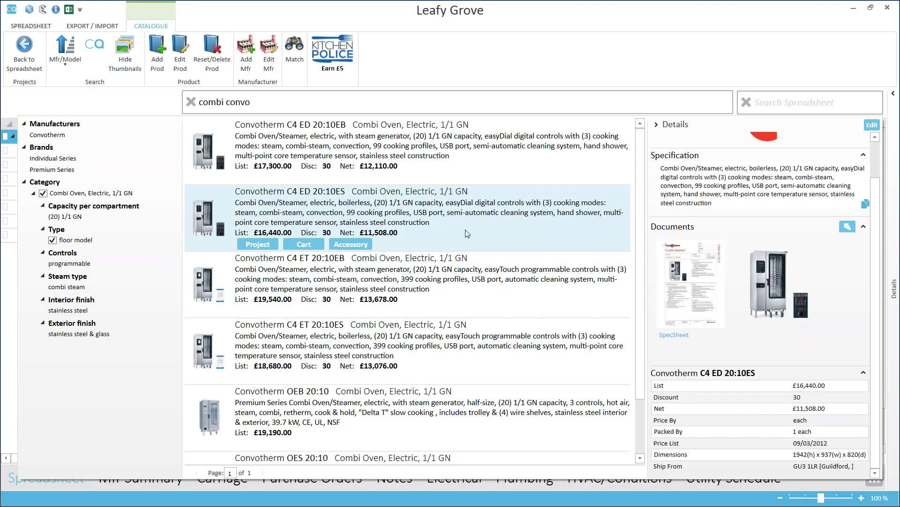
Add the Convotherm C4 ED 20:10ES with Heat Shield, Indicator Tower and CONVOVent 4 as item 2.
{"action": "left_click", "coordinate": [259, 245]}
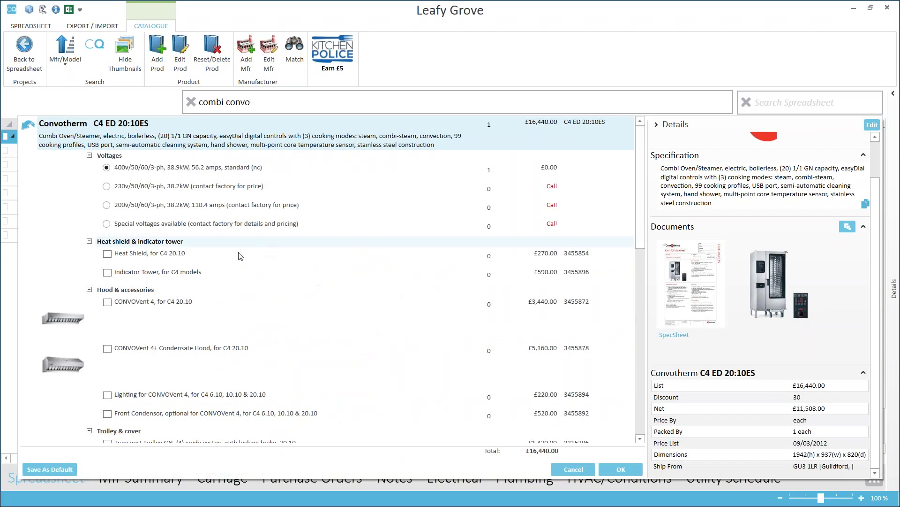
{"action": "left_click", "coordinate": [108, 254]}
{"action": "left_click", "coordinate": [108, 301]}
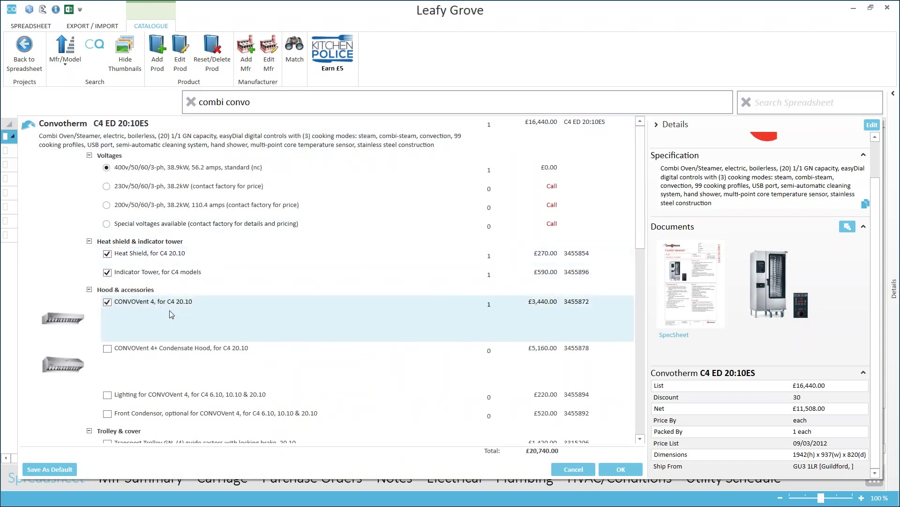
{"action": "left_click", "coordinate": [624, 469]}
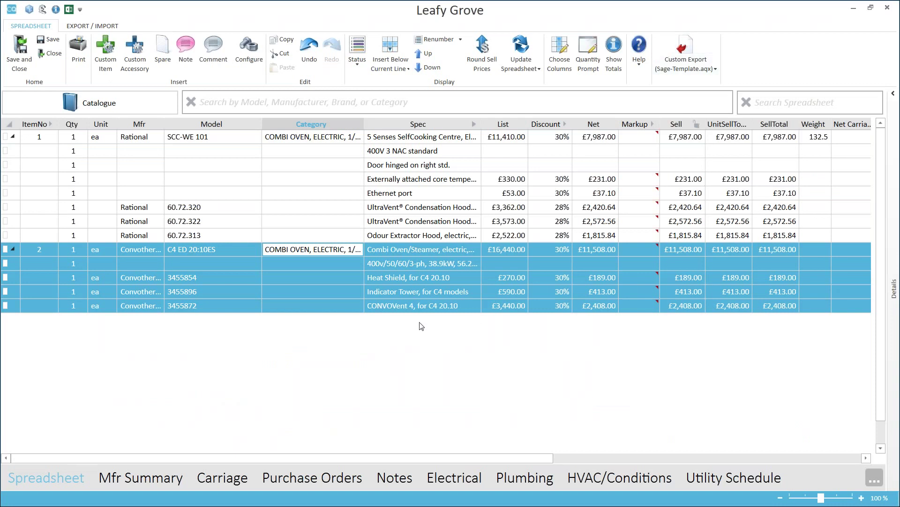
{"action": "left_click", "coordinate": [426, 261]}
Search the catalogue for 'utop' to list the Utopia glassware and china.
{"action": "left_click", "coordinate": [423, 139]}
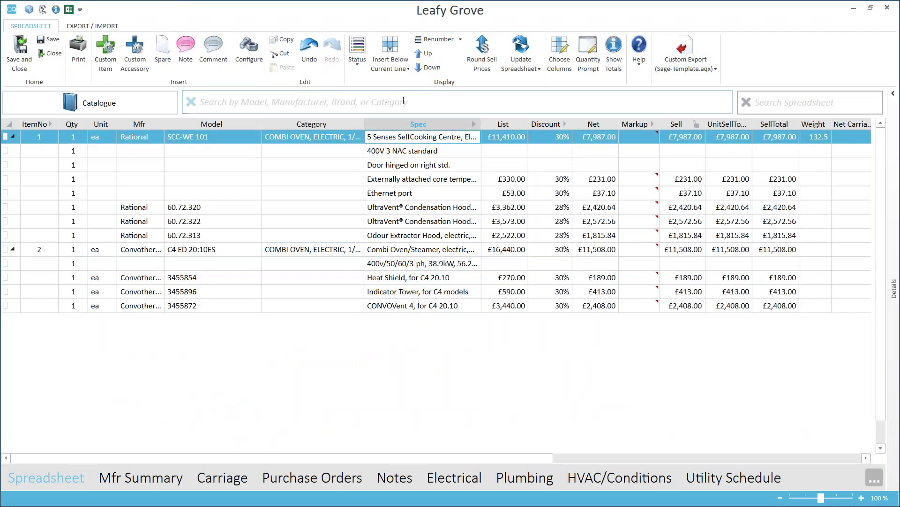
{"action": "left_click", "coordinate": [407, 102]}
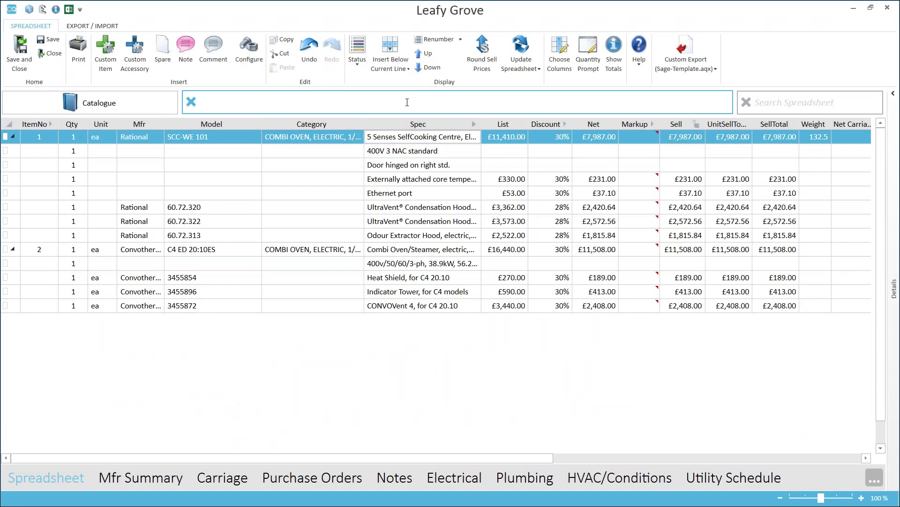
{"action": "type", "text": "utopia"}
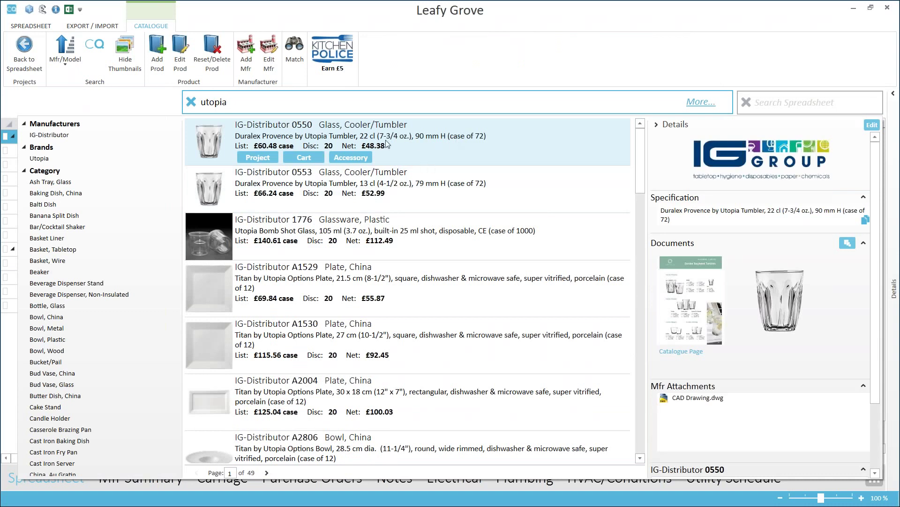
Put tumbler 0550, shot glass 1776 and plates A1529 and A1530 in the cart, removing 0553.
{"action": "left_click", "coordinate": [304, 158]}
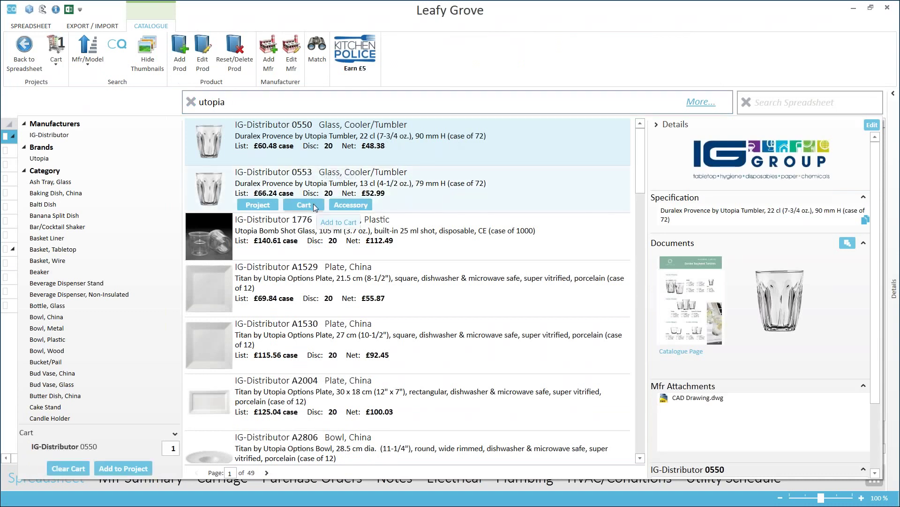
{"action": "left_click", "coordinate": [314, 204]}
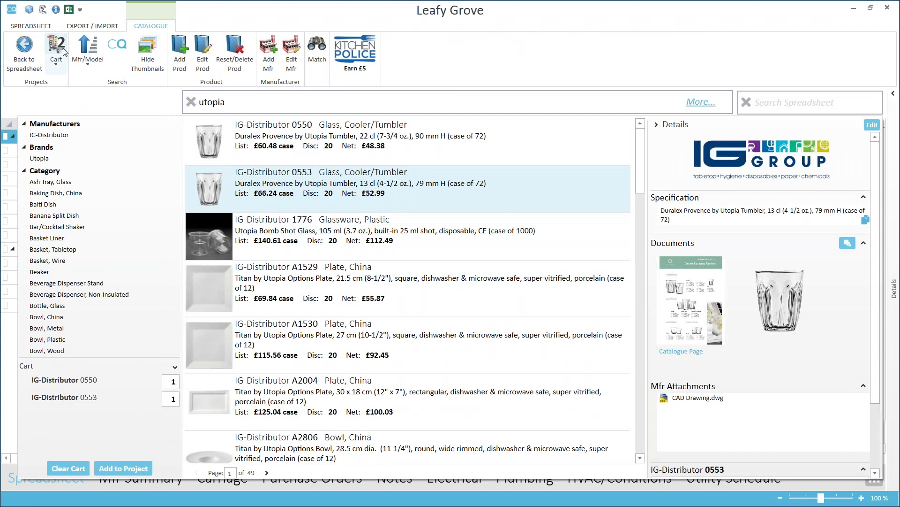
{"action": "mouse_move", "coordinate": [122, 409]}
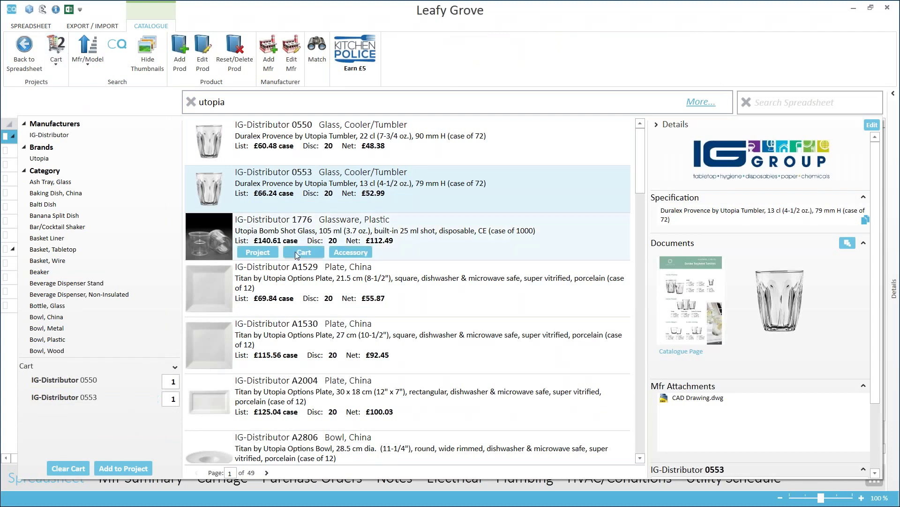
{"action": "left_click", "coordinate": [295, 252]}
{"action": "left_click", "coordinate": [315, 311]}
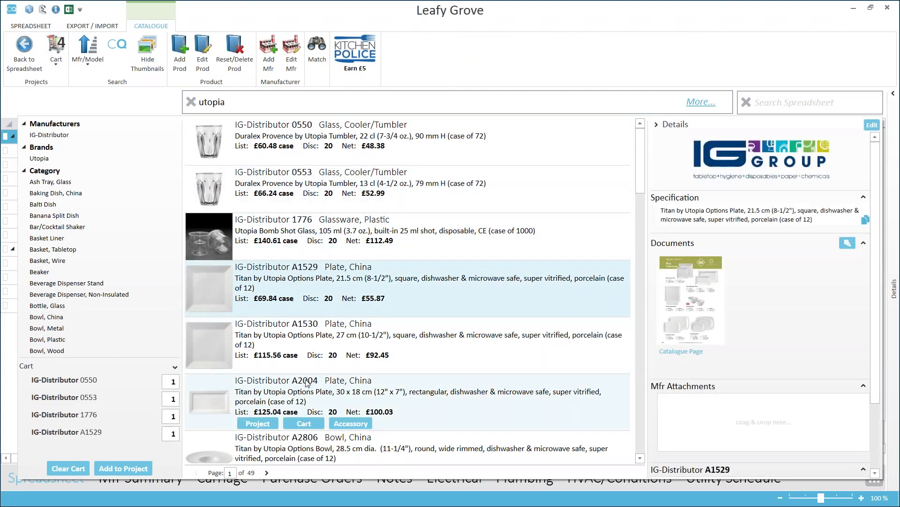
{"action": "left_click", "coordinate": [312, 367]}
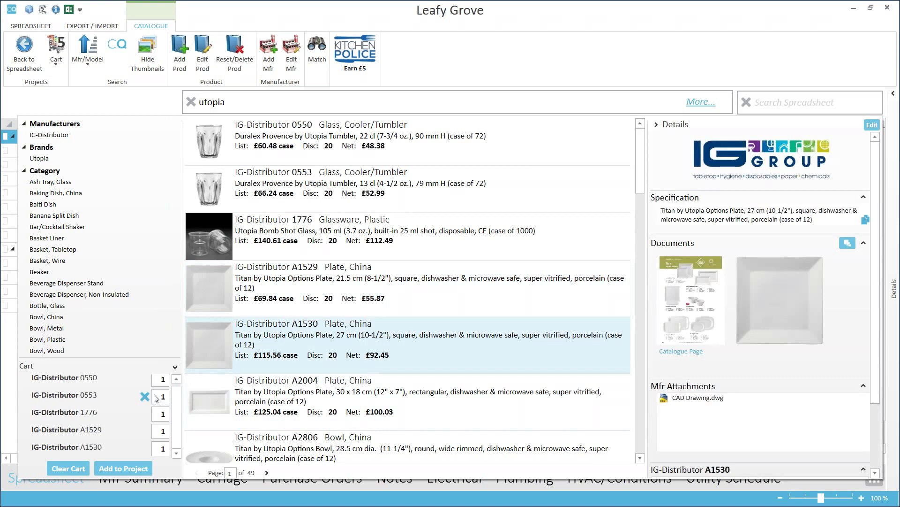
{"action": "left_click", "coordinate": [145, 396]}
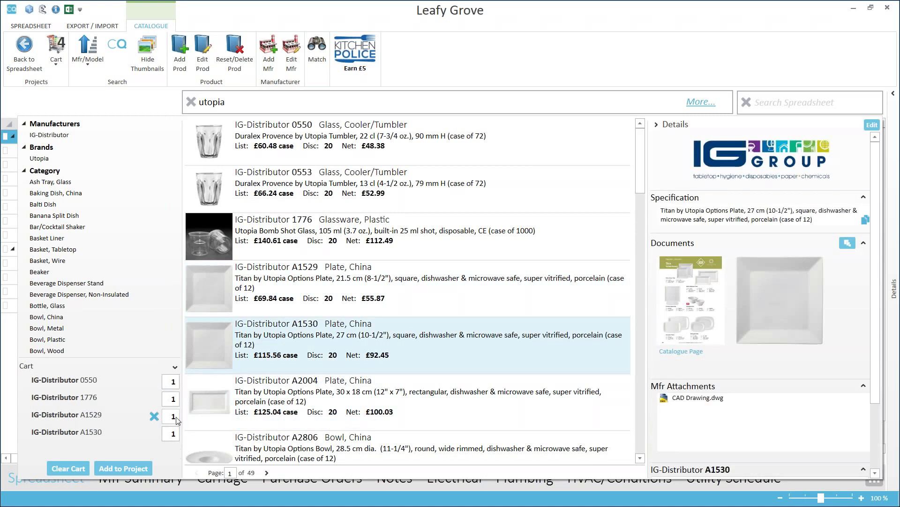
Review the four cart items and add them to the Leafy Grove project.
{"action": "left_click", "coordinate": [56, 52]}
{"action": "mouse_move", "coordinate": [180, 109]}
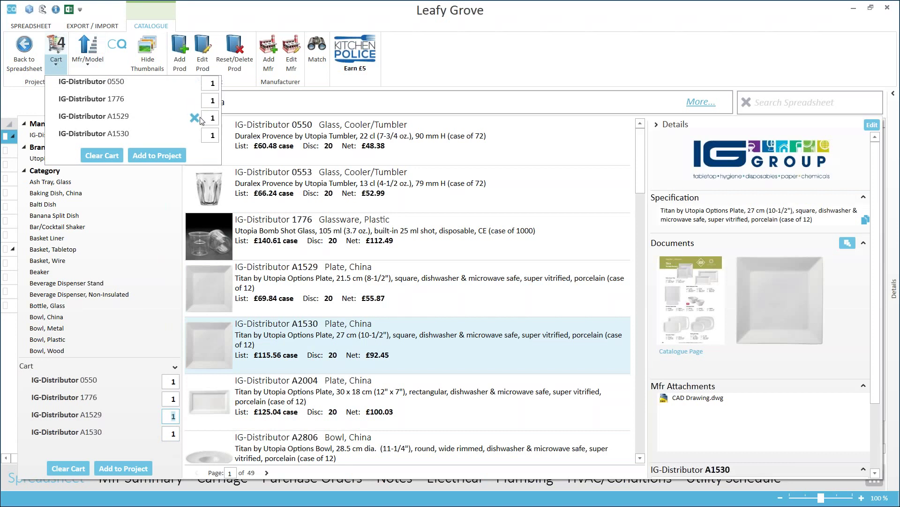
{"action": "mouse_move", "coordinate": [472, 184]}
{"action": "left_click", "coordinate": [167, 454]}
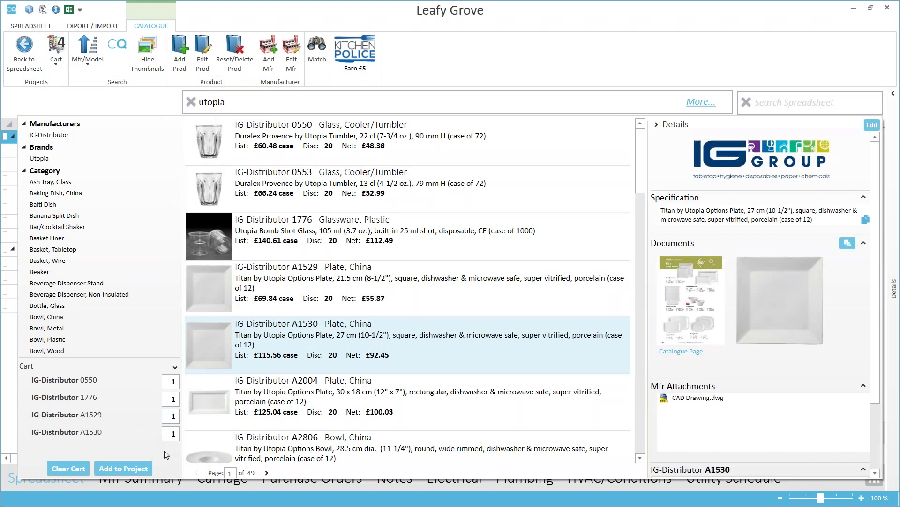
{"action": "left_click", "coordinate": [131, 468]}
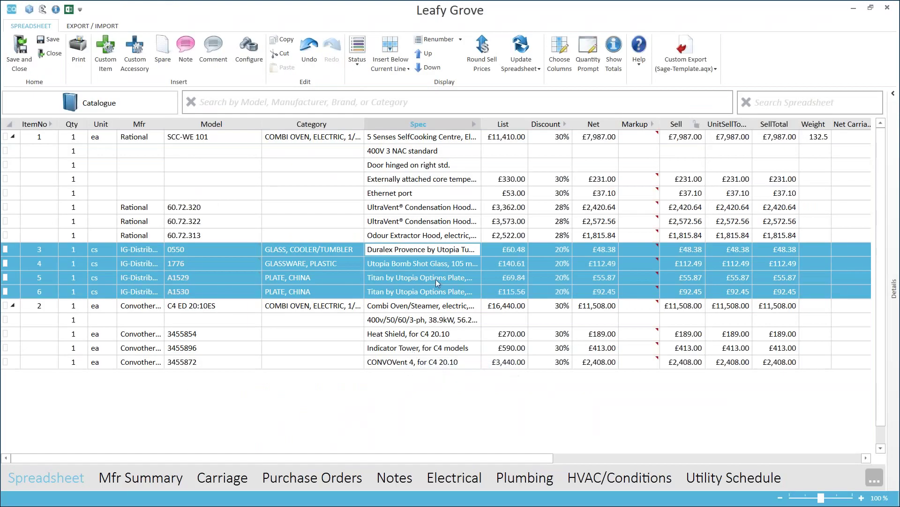
Select the A1529 plate and Odour Extractor Hood lines, then bring up the print preview options.
{"action": "left_click", "coordinate": [438, 280]}
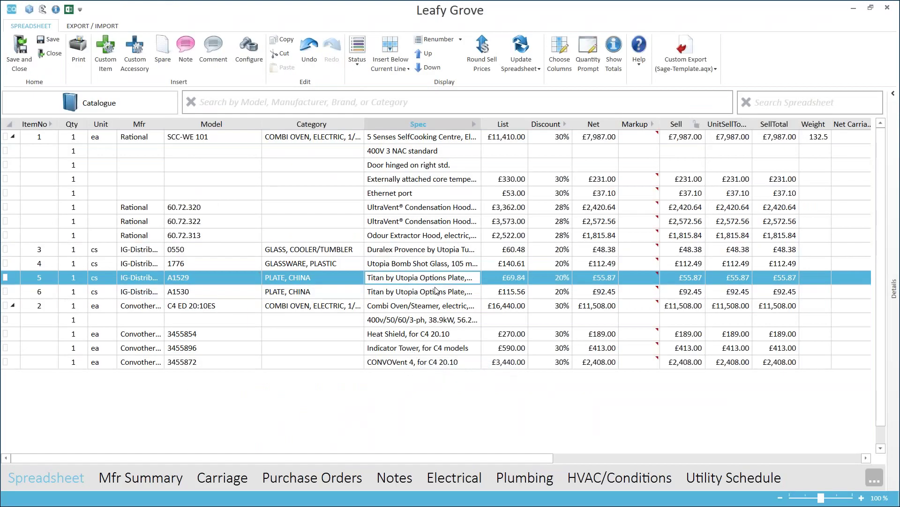
{"action": "left_click", "coordinate": [442, 233]}
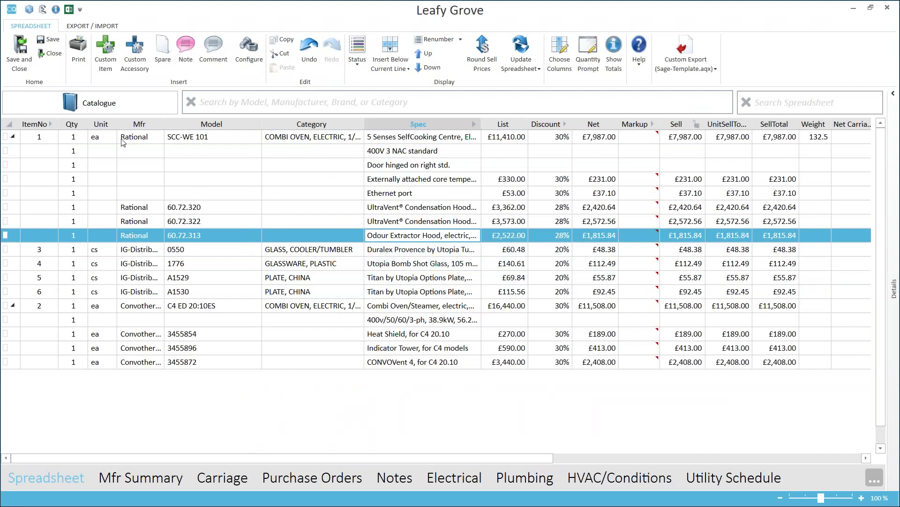
{"action": "left_click", "coordinate": [78, 53]}
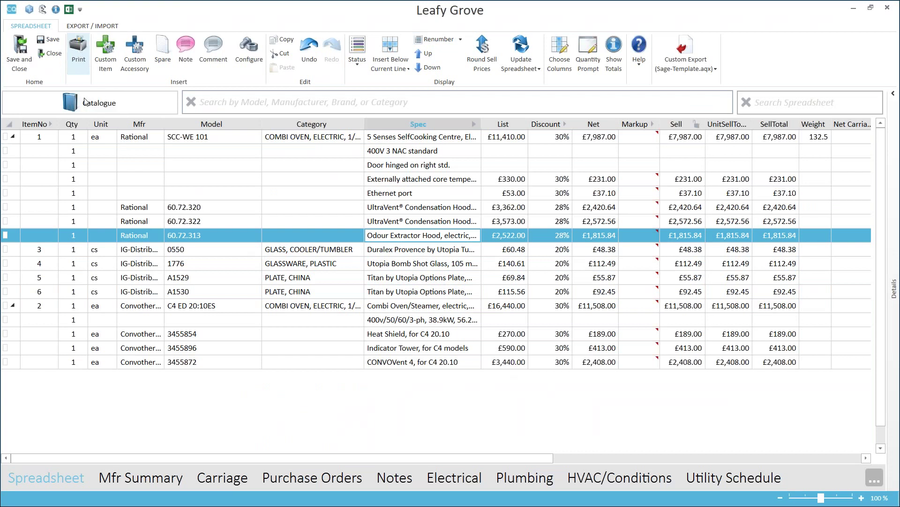
Preview the quote as a Catalogue report, then switch to the Flyer report.
{"action": "left_click", "coordinate": [89, 103]}
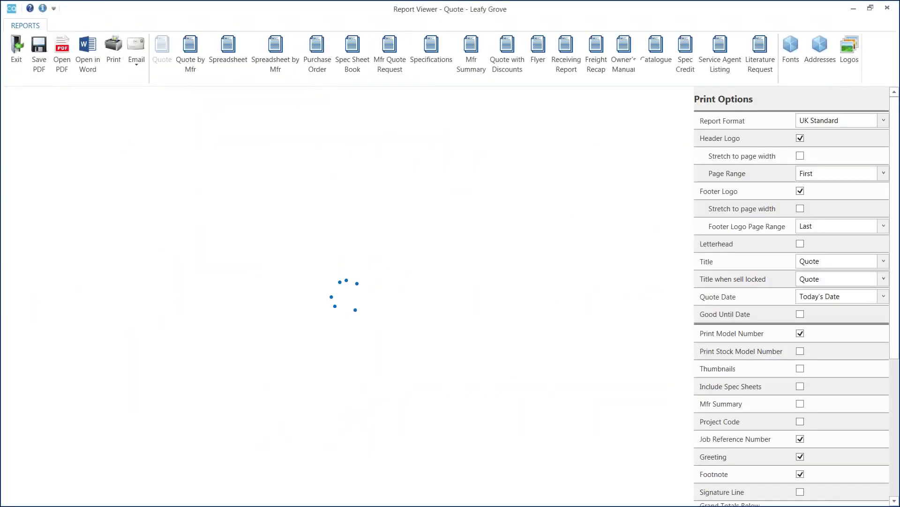
{"action": "left_click_drag", "start_coordinate": [690, 144], "coordinate": [656, 159]}
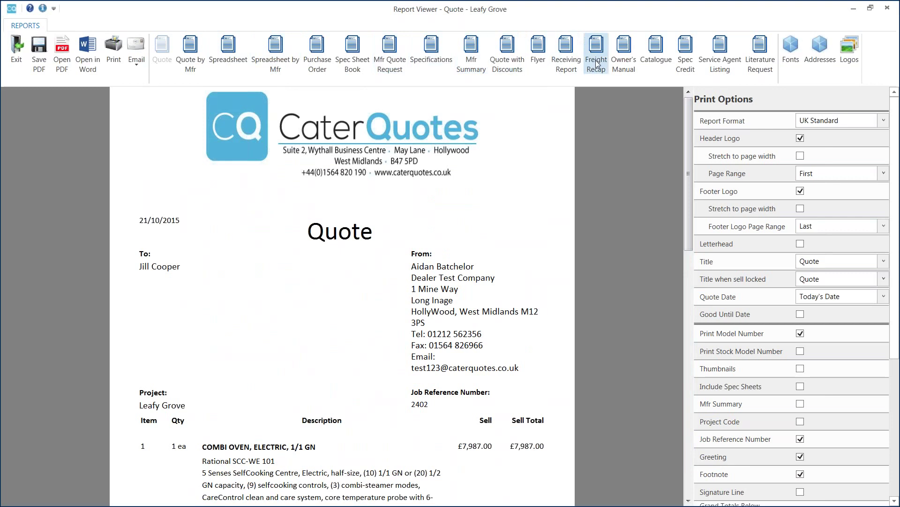
{"action": "left_click", "coordinate": [531, 60]}
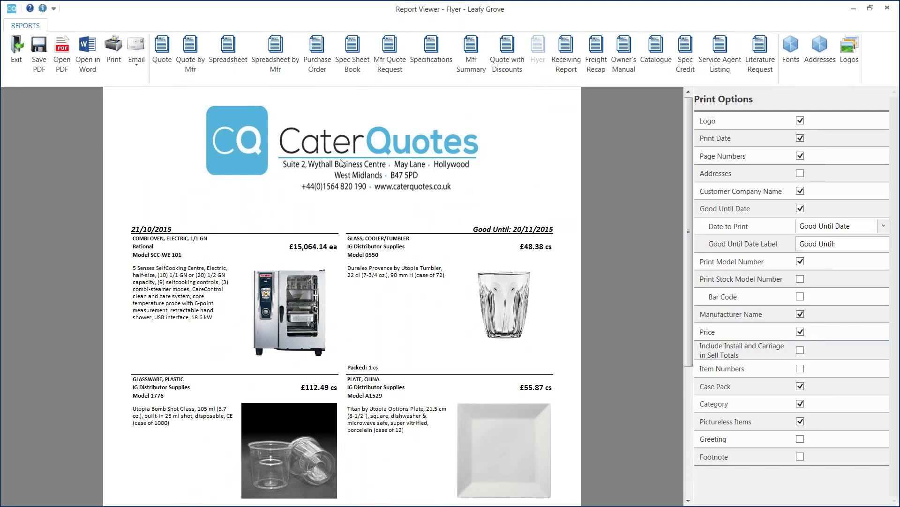
Return the preview to the Quote report and scroll through it and the Print Options panel.
{"action": "left_click", "coordinate": [163, 57]}
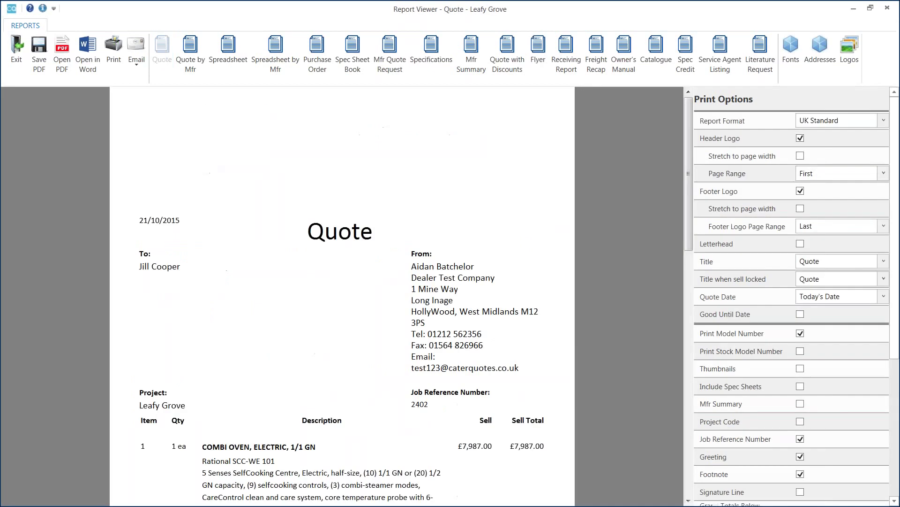
{"action": "left_click_drag", "start_coordinate": [687, 153], "coordinate": [680, 228]}
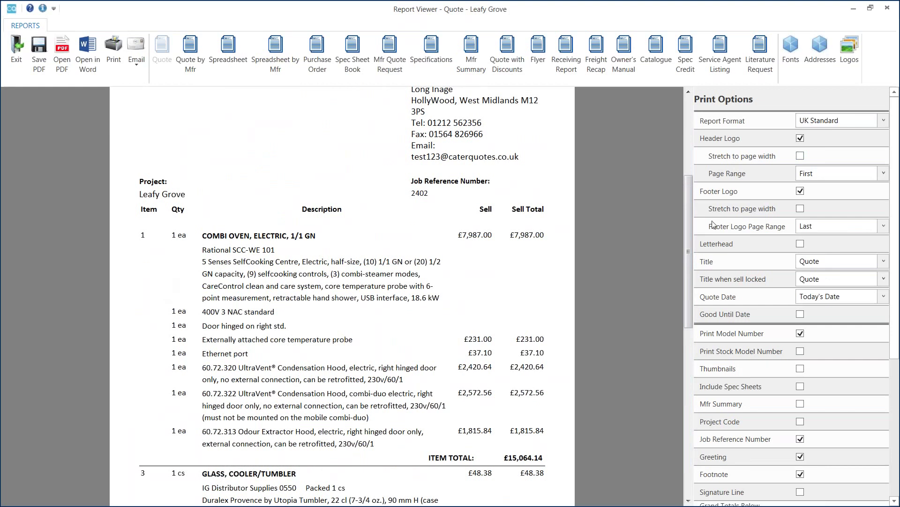
{"action": "left_click_drag", "start_coordinate": [688, 215], "coordinate": [695, 133]}
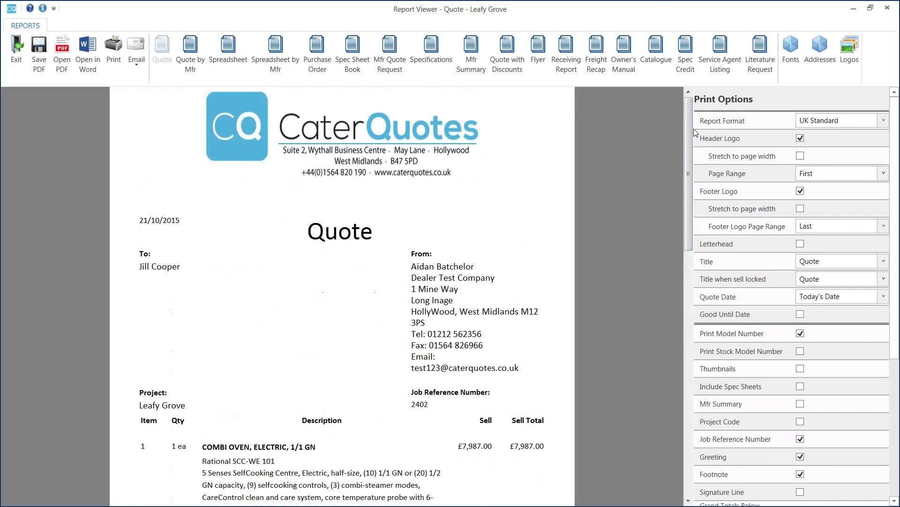
{"action": "mouse_move", "coordinate": [898, 123]}
{"action": "left_mouse_down"}
{"action": "mouse_move", "coordinate": [898, 284]}
{"action": "mouse_move", "coordinate": [899, 141]}
{"action": "left_mouse_up"}
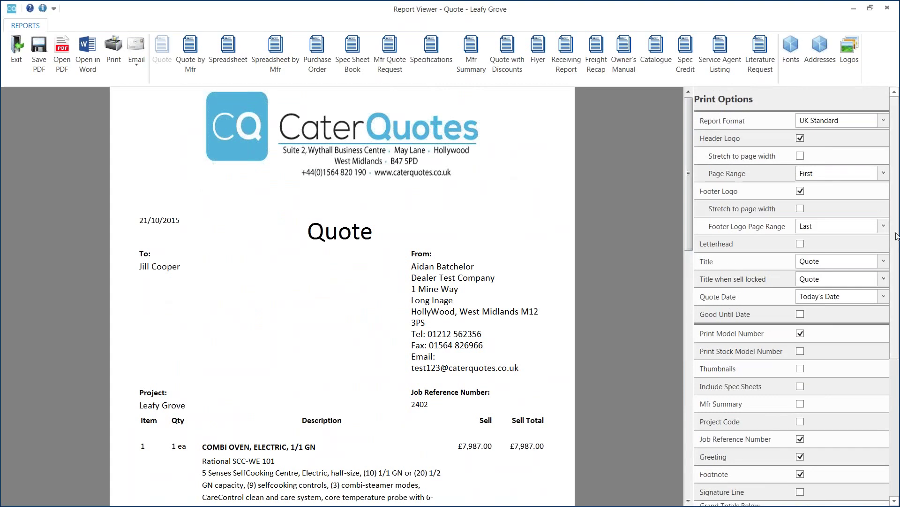
{"action": "scroll", "coordinate": [814, 294], "scroll_direction": "down", "scroll_amount": 5}
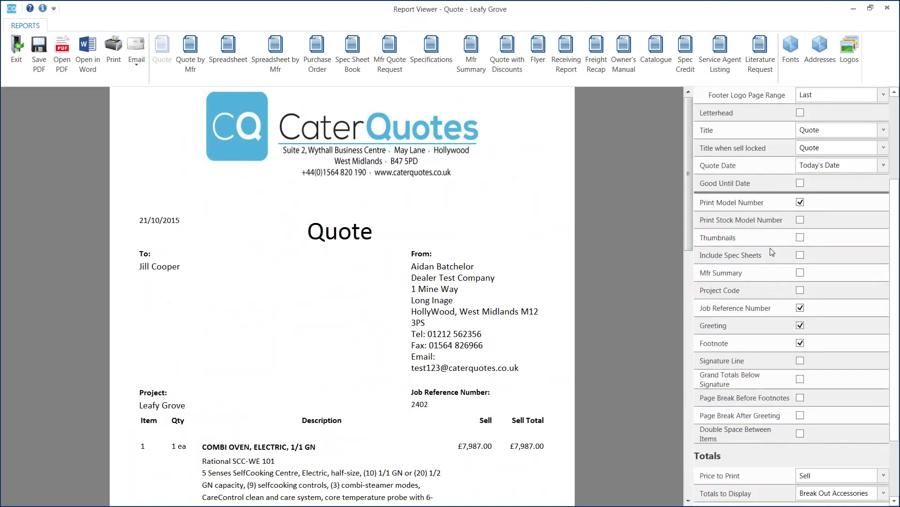
Turn on Thumbnails in Print Options and scroll the preview to check the item images.
{"action": "left_click", "coordinate": [801, 239]}
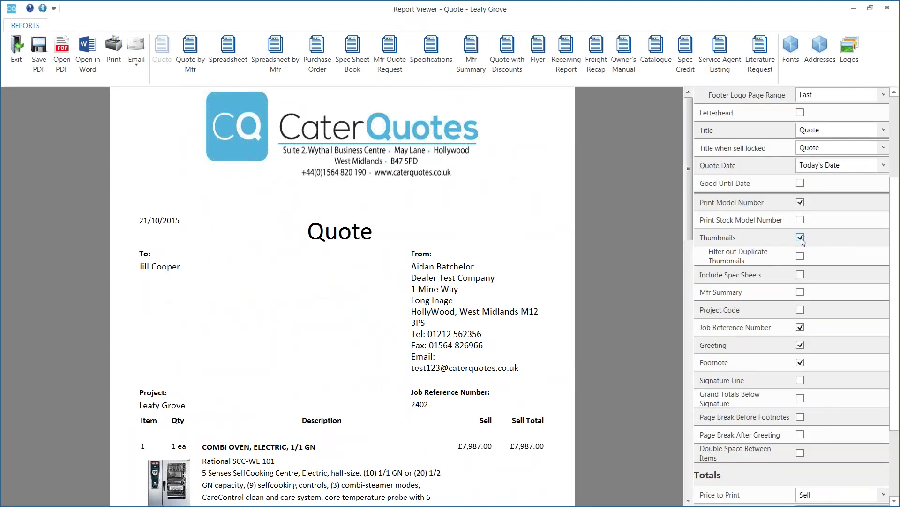
{"action": "left_click_drag", "start_coordinate": [691, 142], "coordinate": [688, 195]}
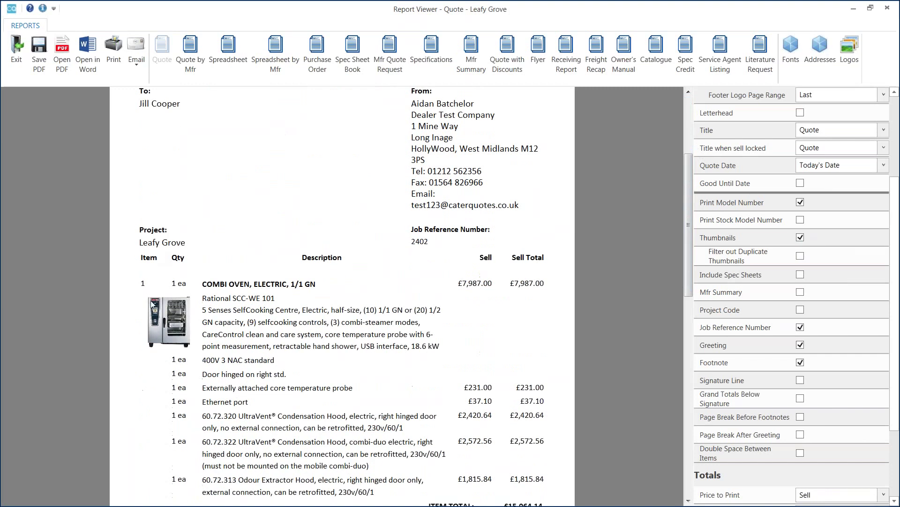
{"action": "scroll", "coordinate": [164, 317], "scroll_direction": "down", "scroll_amount": 8}
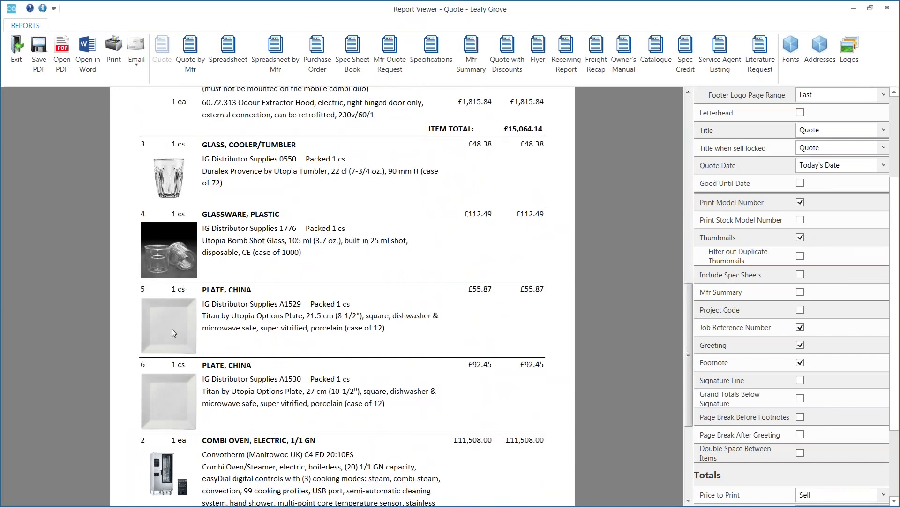
{"action": "scroll", "coordinate": [244, 318], "scroll_direction": "up", "scroll_amount": 12}
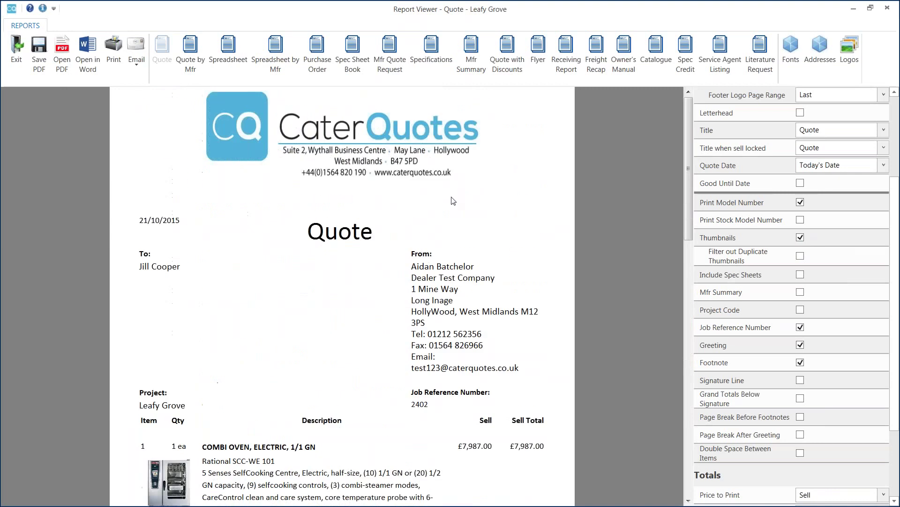
{"action": "scroll", "coordinate": [888, 174], "scroll_direction": "up", "scroll_amount": 3}
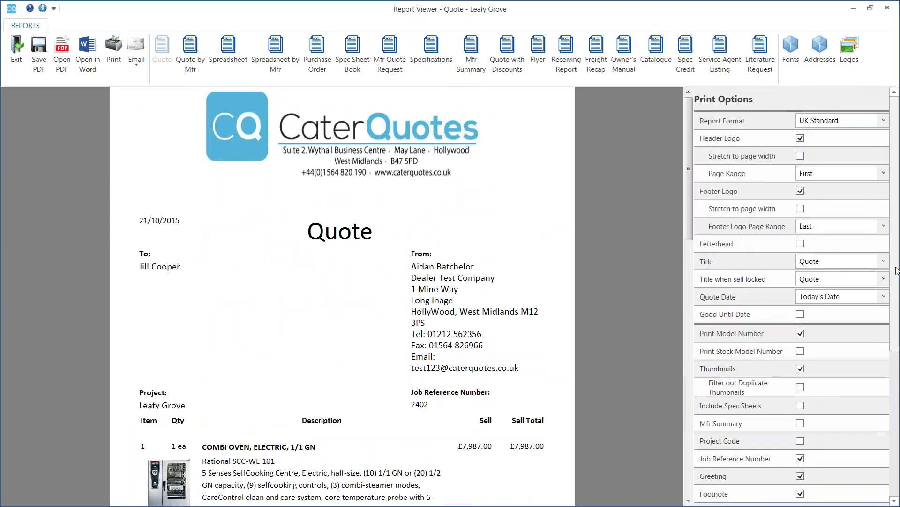
{"action": "scroll", "coordinate": [896, 424], "scroll_direction": "down", "scroll_amount": 5}
{"action": "scroll", "coordinate": [896, 424], "scroll_direction": "up", "scroll_amount": 5}
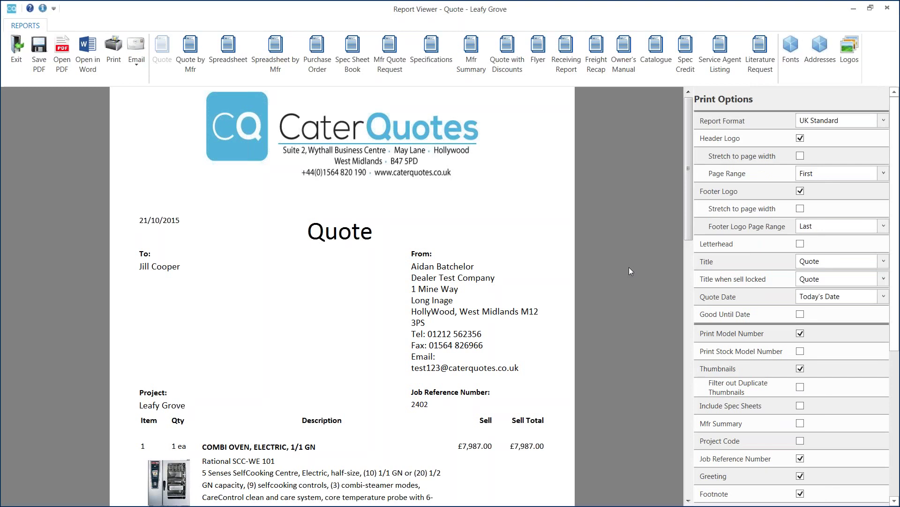
{"action": "left_click_drag", "start_coordinate": [686, 182], "coordinate": [677, 159]}
Open the quote as a PDF, scroll through both pages, then close Adobe Reader.
{"action": "left_click", "coordinate": [64, 57]}
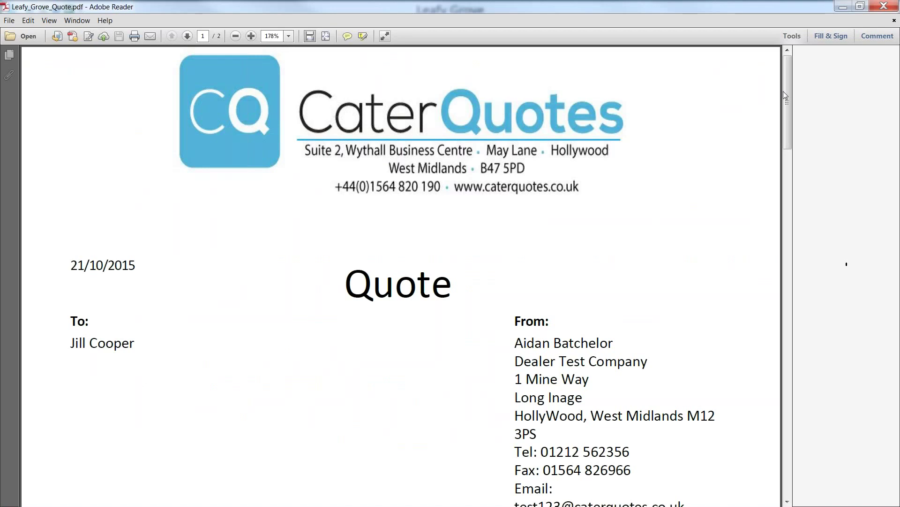
{"action": "left_click_drag", "start_coordinate": [787, 80], "coordinate": [784, 228]}
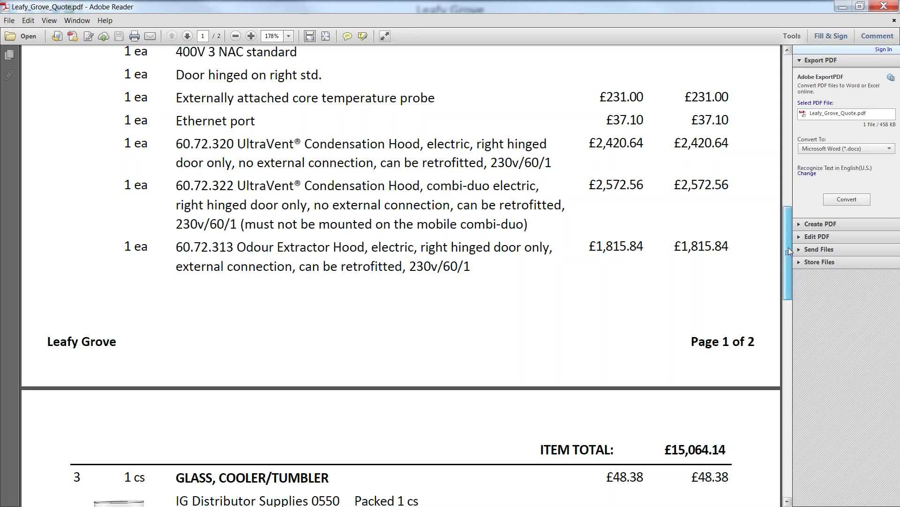
{"action": "left_click_drag", "start_coordinate": [787, 246], "coordinate": [790, 77]}
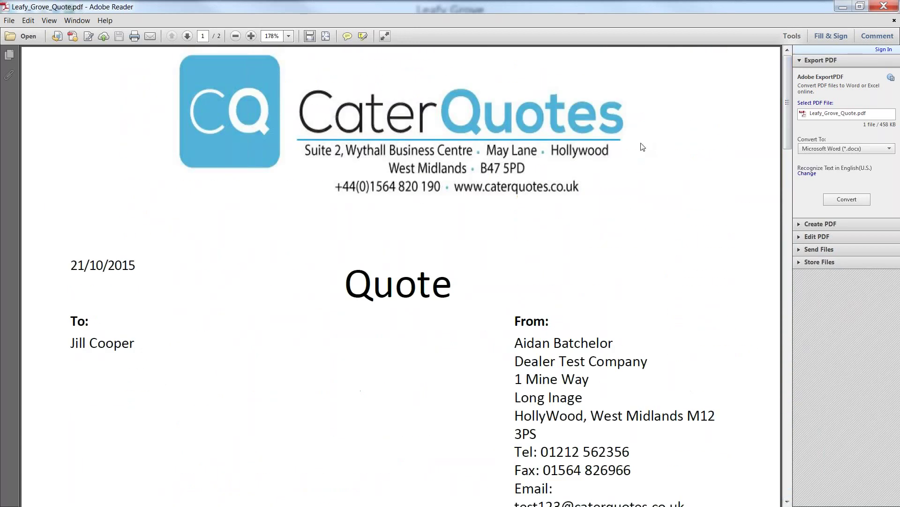
{"action": "left_click", "coordinate": [887, 7]}
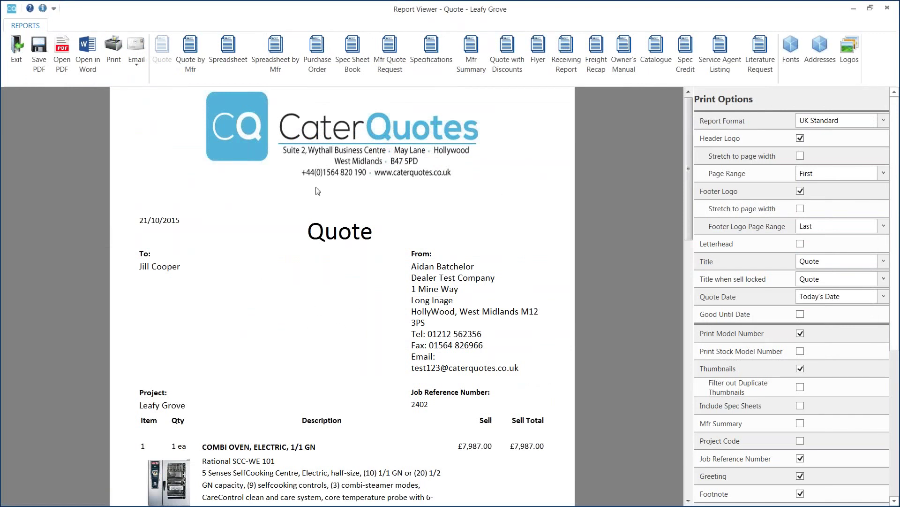
Email the quote as a PDF, opening a 'Leafy Grove Quote' Outlook message.
{"action": "left_click", "coordinate": [139, 63]}
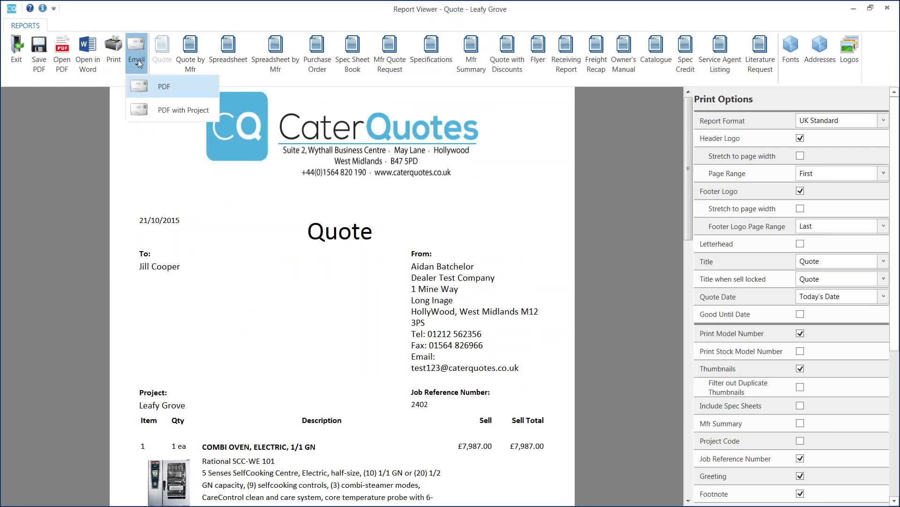
{"action": "left_click", "coordinate": [179, 87]}
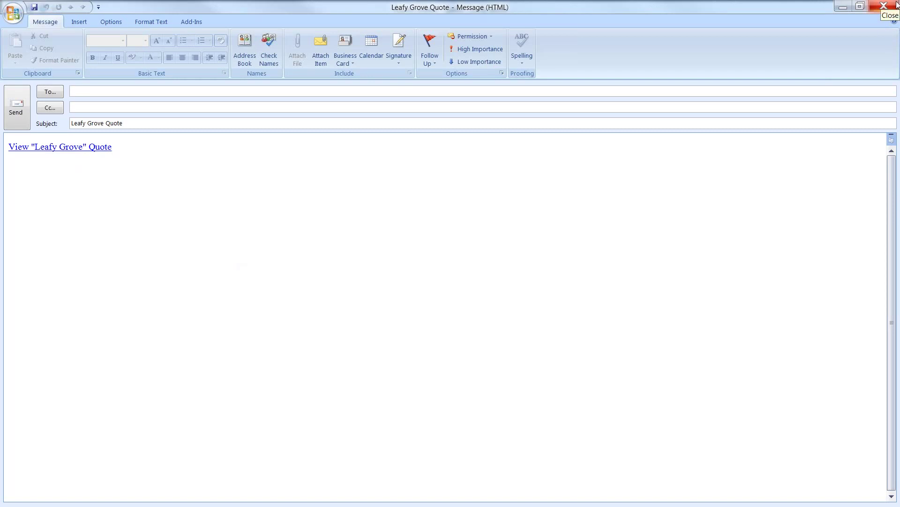
Close the Leafy Grove Quote email without saving changes.
{"action": "left_click", "coordinate": [897, 5]}
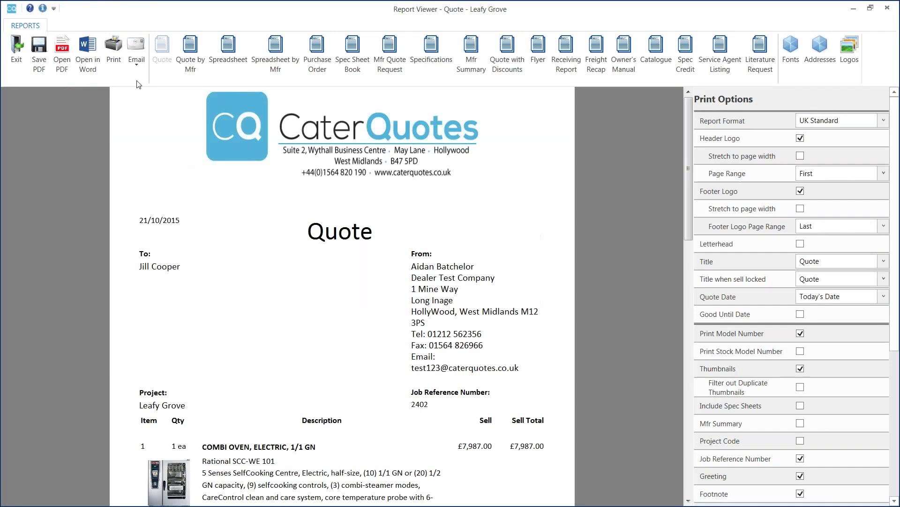
{"action": "left_click", "coordinate": [137, 54]}
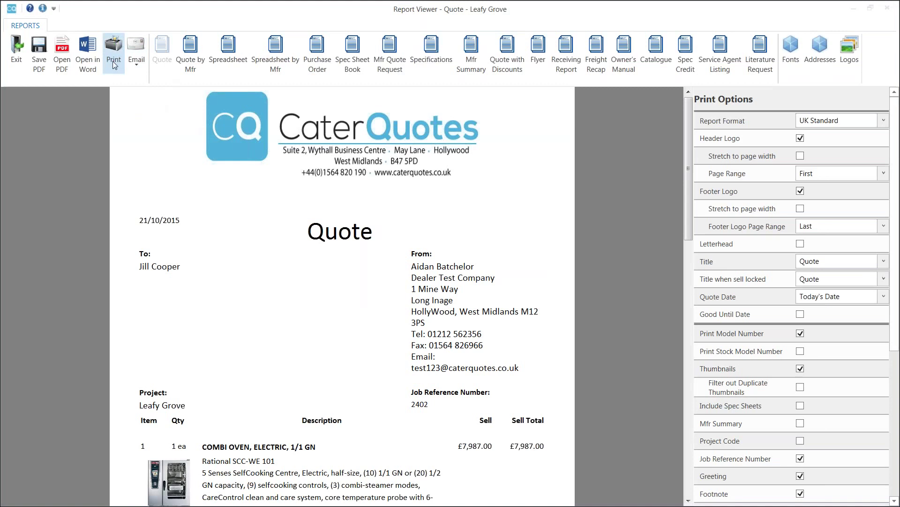
Exit the Report Viewer, then save and close the Leafy Grove project.
{"action": "left_click", "coordinate": [19, 55]}
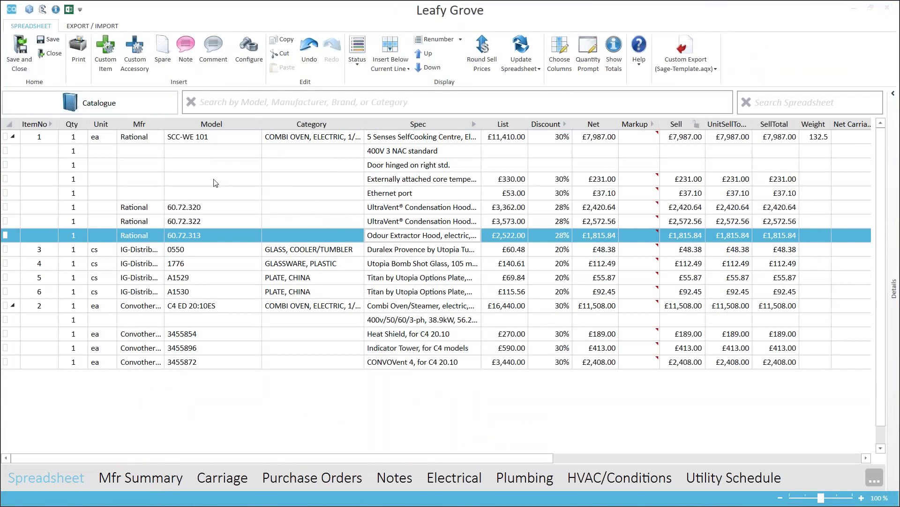
{"action": "left_click", "coordinate": [18, 55]}
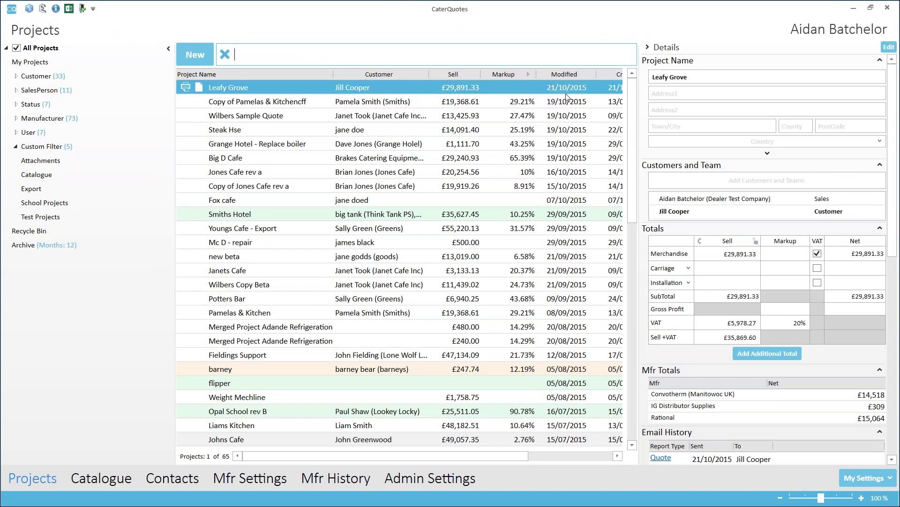
Filter the projects list to Dealer Test Company, then clear the filter to show all 65 projects.
{"action": "left_click", "coordinate": [636, 302]}
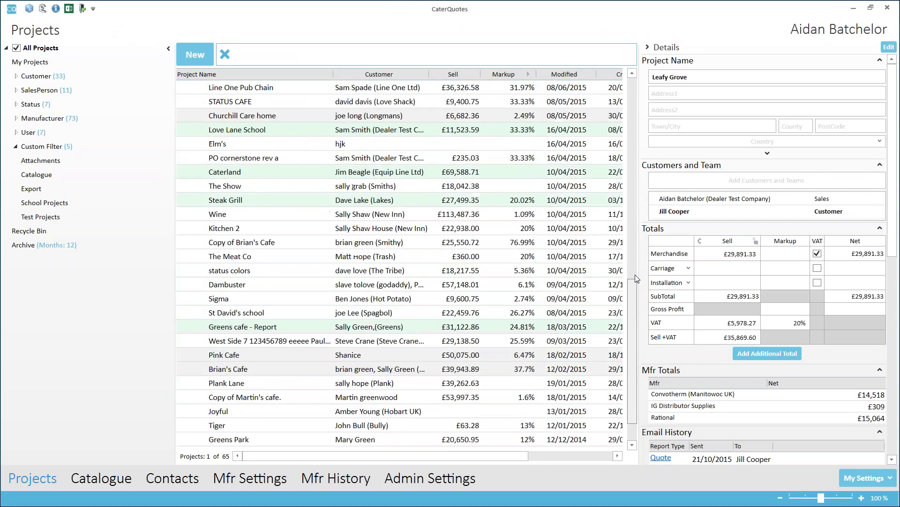
{"action": "scroll", "coordinate": [257, 191], "scroll_direction": "up", "scroll_amount": 10}
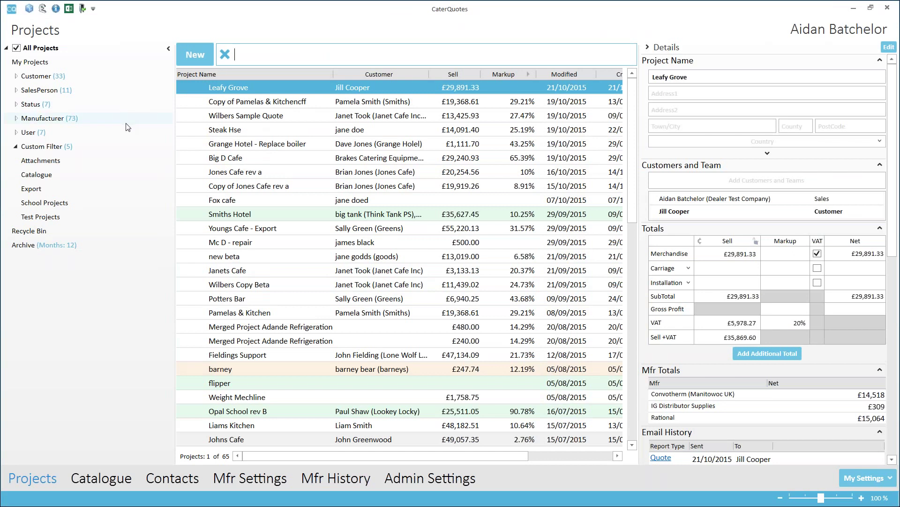
{"action": "left_click", "coordinate": [16, 90]}
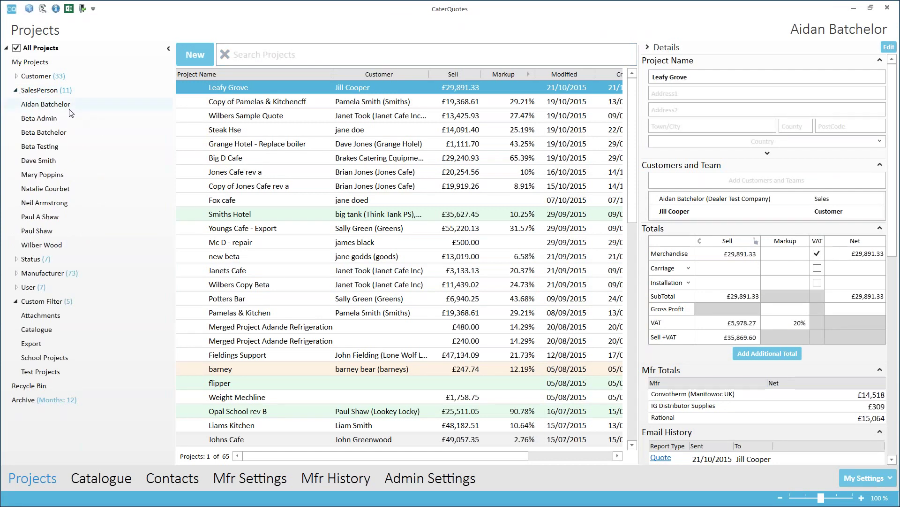
{"action": "left_click", "coordinate": [16, 90]}
{"action": "left_click", "coordinate": [16, 76]}
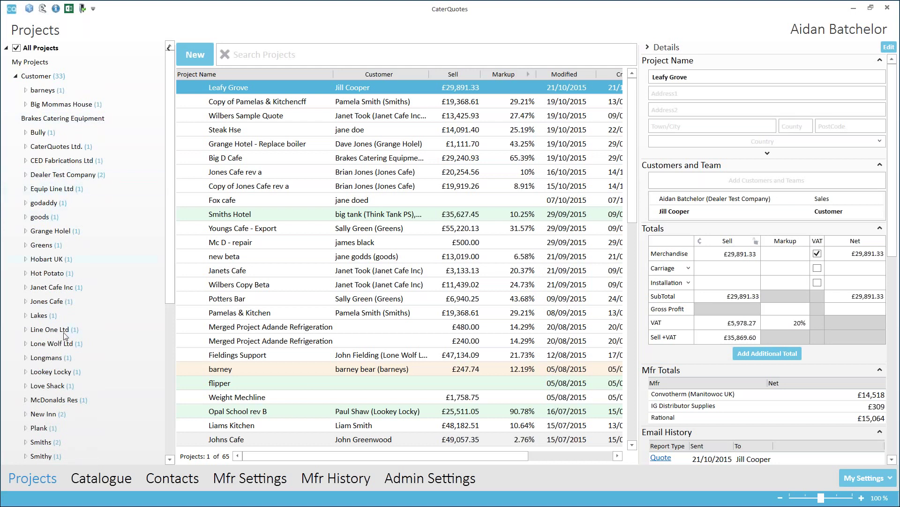
{"action": "left_click", "coordinate": [66, 175]}
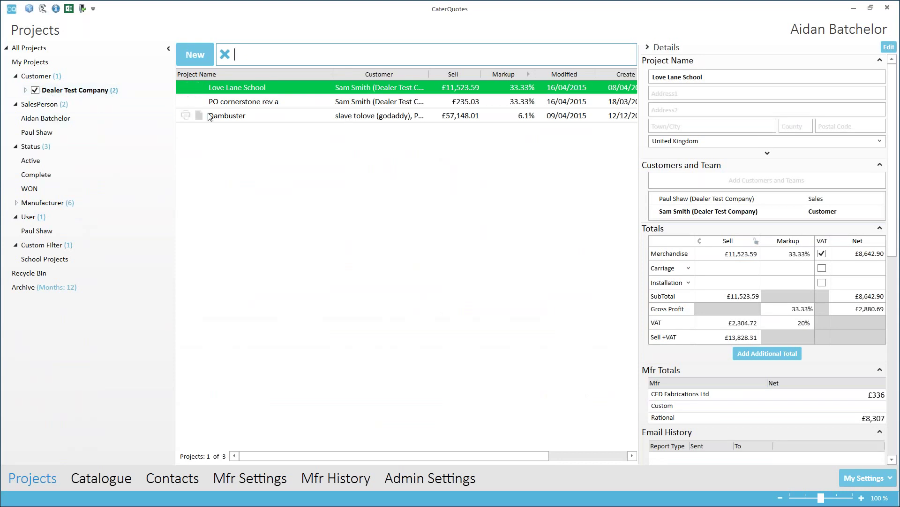
{"action": "left_click", "coordinate": [225, 55]}
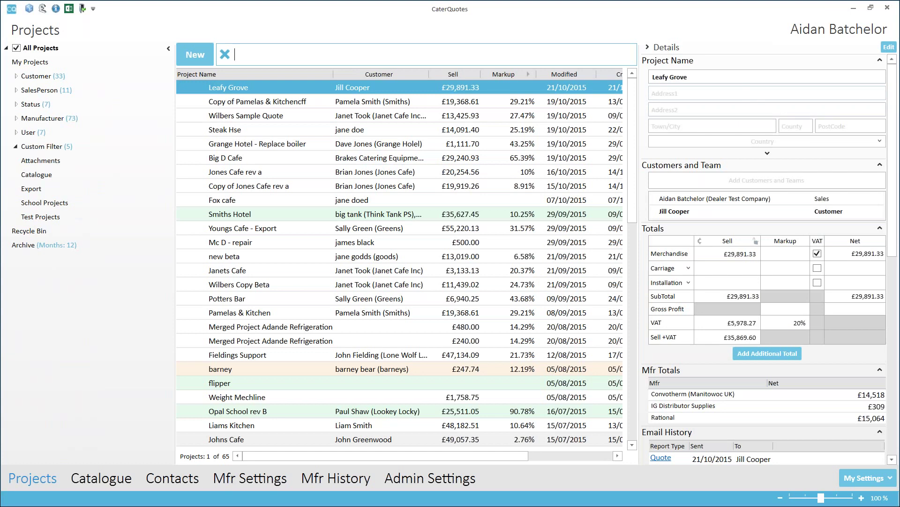
Append 'Rev A' to the Leafy Grove project name and commit it by switching rows.
{"action": "left_click", "coordinate": [298, 104]}
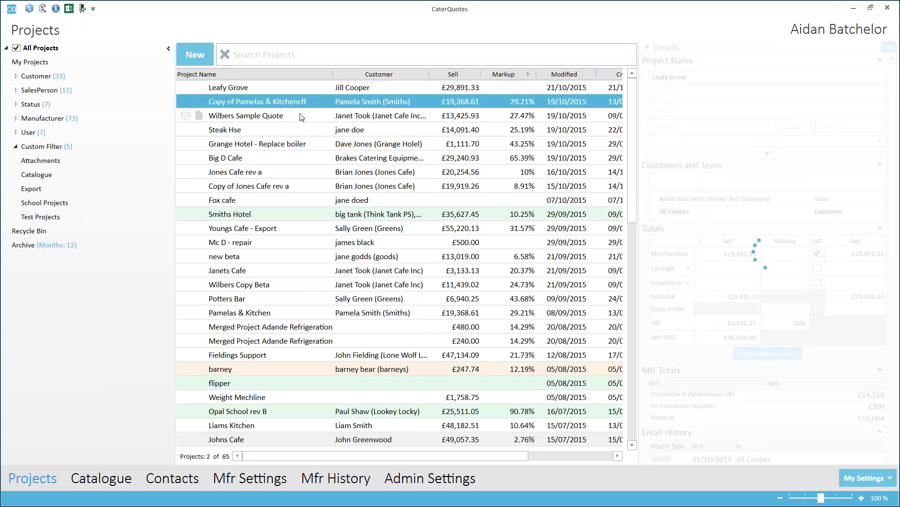
{"action": "left_click", "coordinate": [308, 90]}
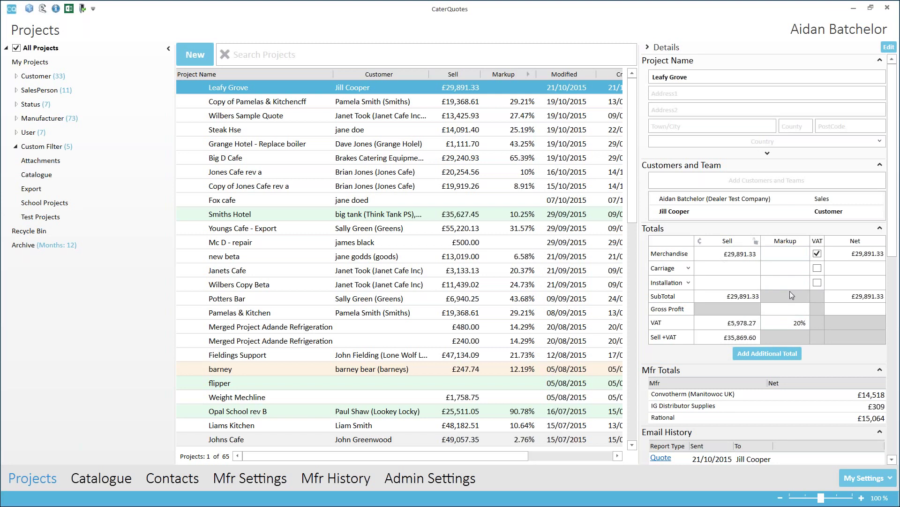
{"action": "scroll", "coordinate": [791, 295], "scroll_direction": "down", "scroll_amount": 8}
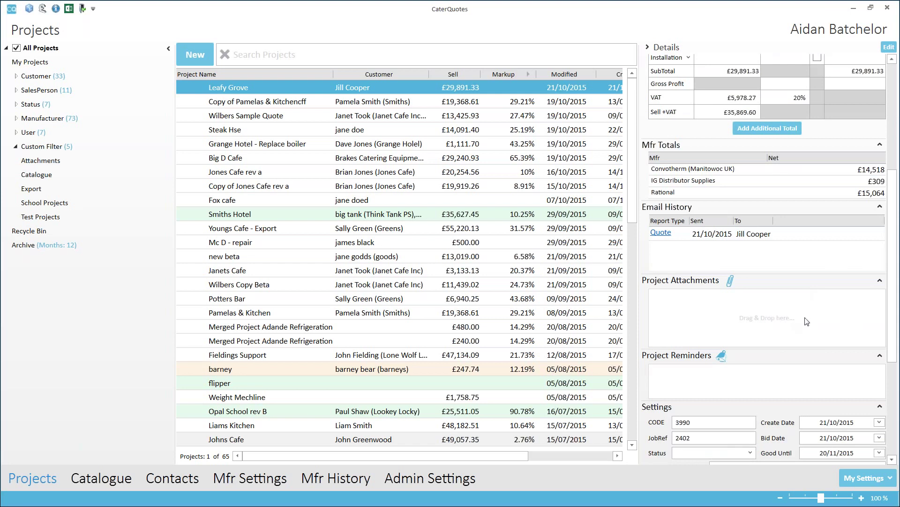
{"action": "scroll", "coordinate": [807, 322], "scroll_direction": "up", "scroll_amount": 4}
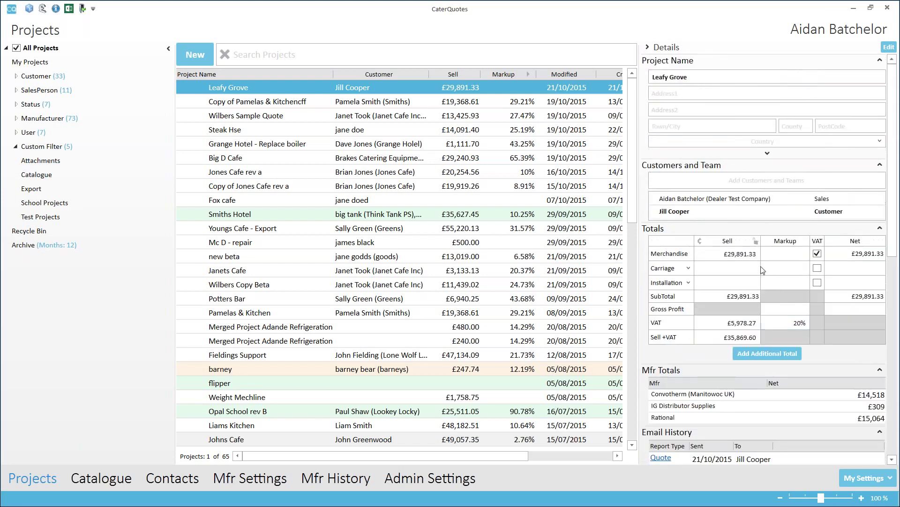
{"action": "left_click", "coordinate": [719, 76]}
{"action": "left_click", "coordinate": [702, 76]}
{"action": "type", "text": "Rev A"}
{"action": "left_click", "coordinate": [478, 103]}
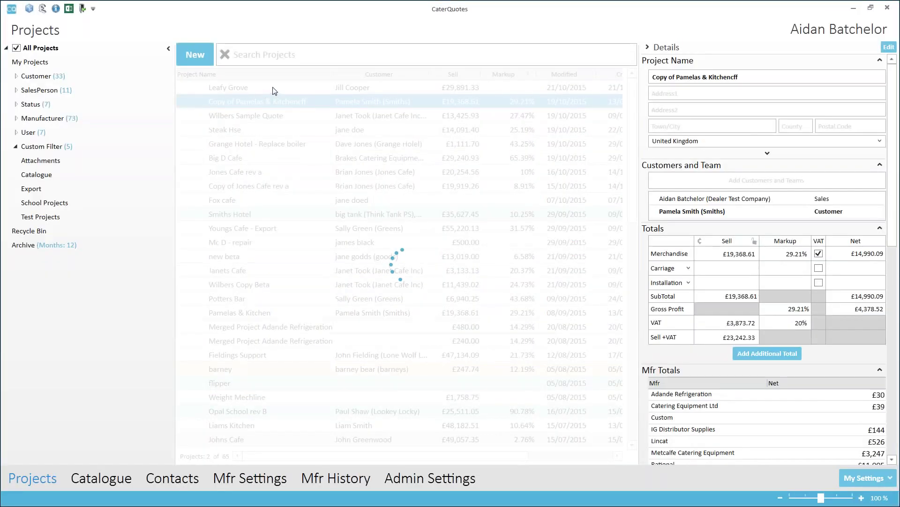
{"action": "left_click", "coordinate": [262, 88]}
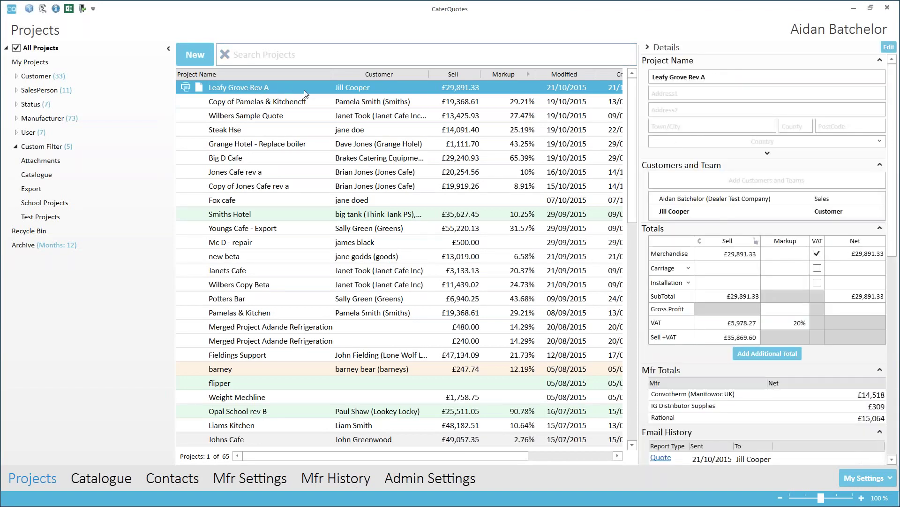
Add the CaterQuotes Ltd. contact to the project team without updating pricing.
{"action": "left_click", "coordinate": [721, 183]}
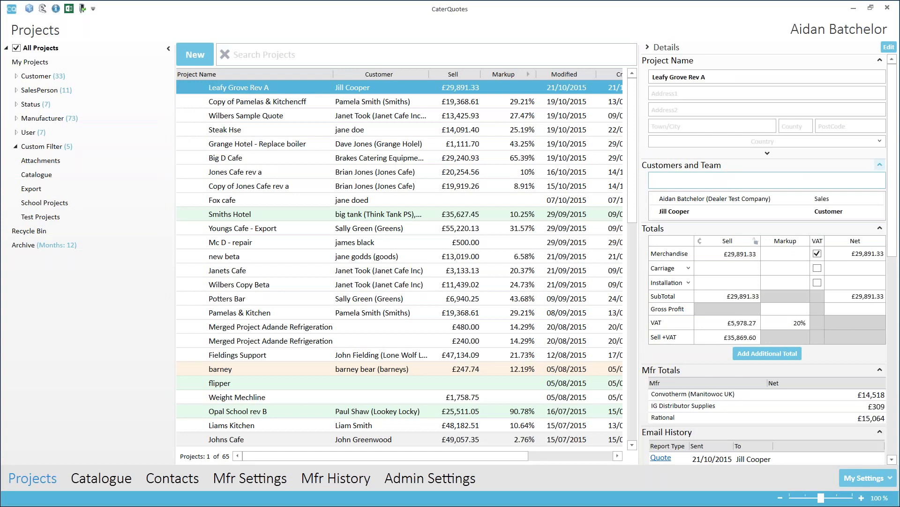
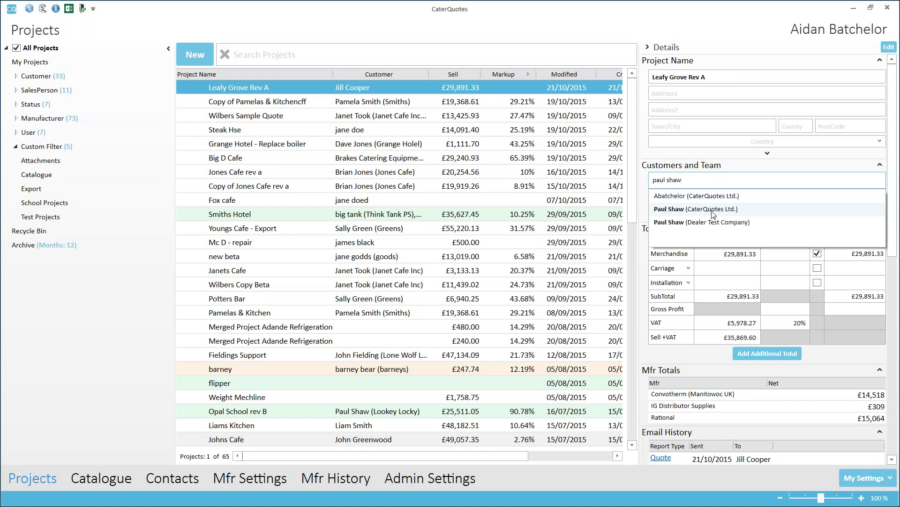
{"action": "left_click", "coordinate": [713, 212]}
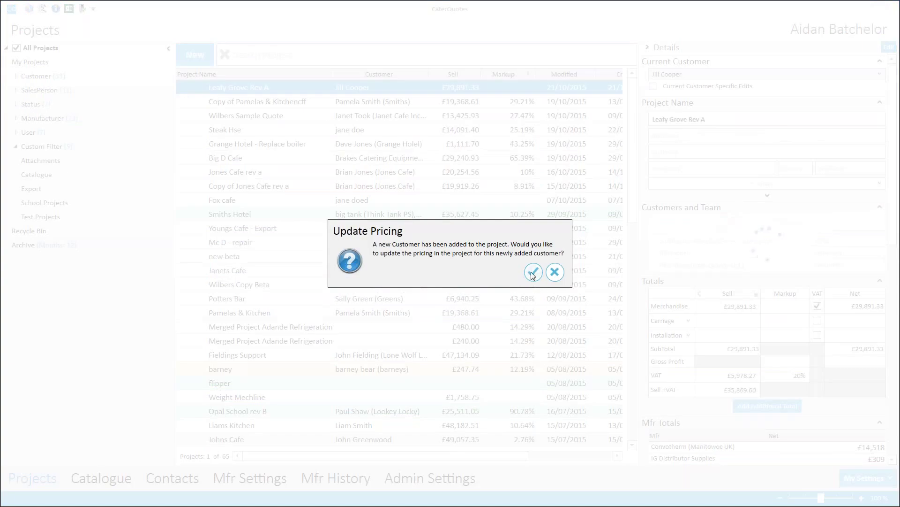
{"action": "left_click", "coordinate": [554, 272]}
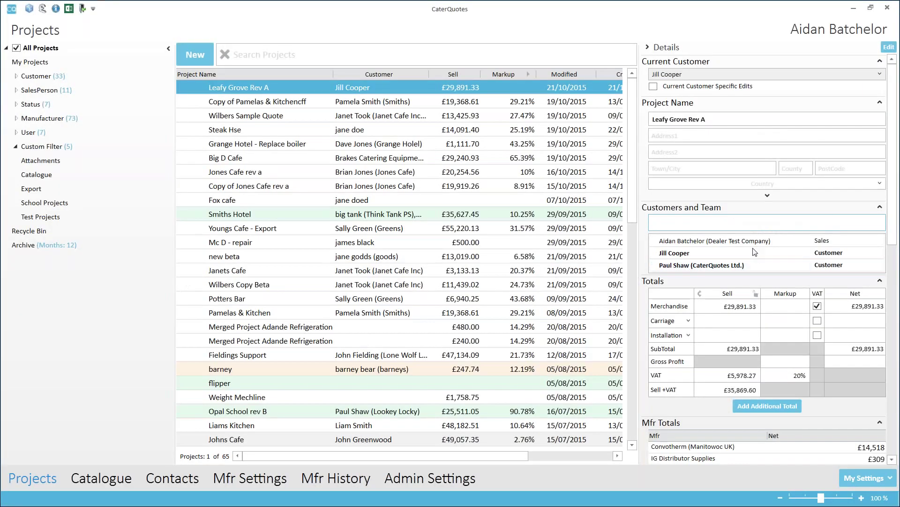
Give the new team member the Consultant role, keeping the other customer as Customer.
{"action": "scroll", "coordinate": [894, 211], "scroll_direction": "down", "scroll_amount": 1}
{"action": "scroll", "coordinate": [893, 217], "scroll_direction": "down", "scroll_amount": 1}
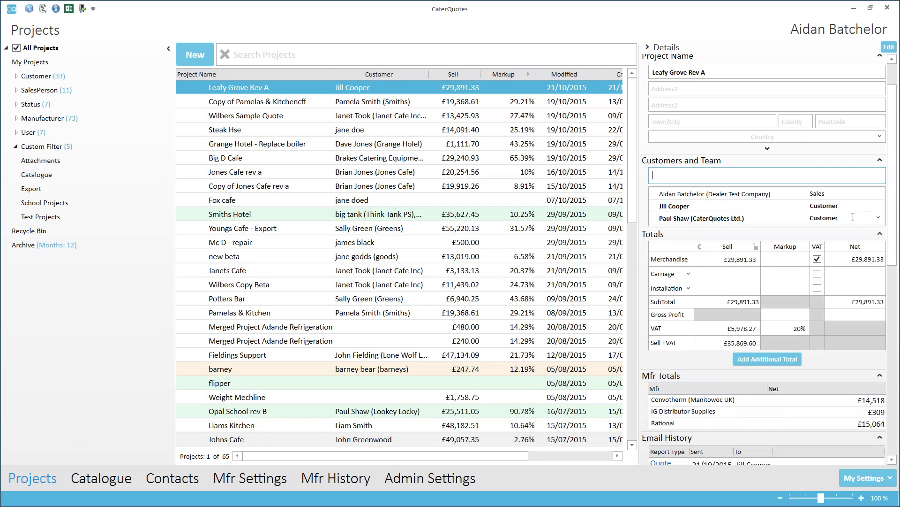
{"action": "left_click", "coordinate": [879, 217]}
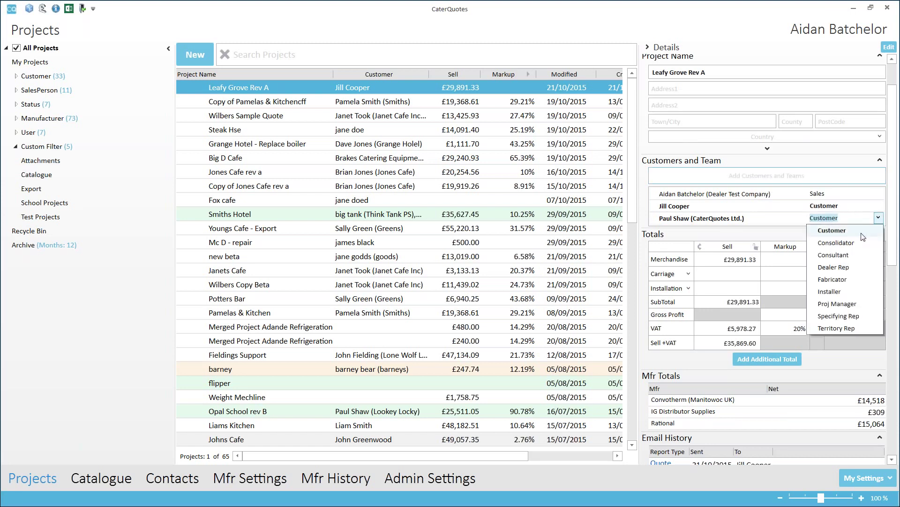
{"action": "left_click", "coordinate": [856, 255]}
{"action": "scroll", "coordinate": [856, 258], "scroll_direction": "down", "scroll_amount": 2}
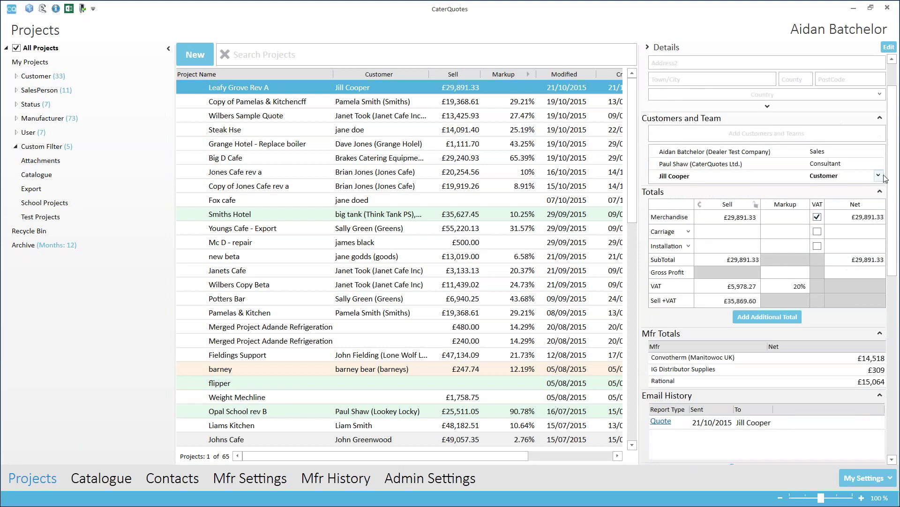
{"action": "left_click", "coordinate": [878, 176]}
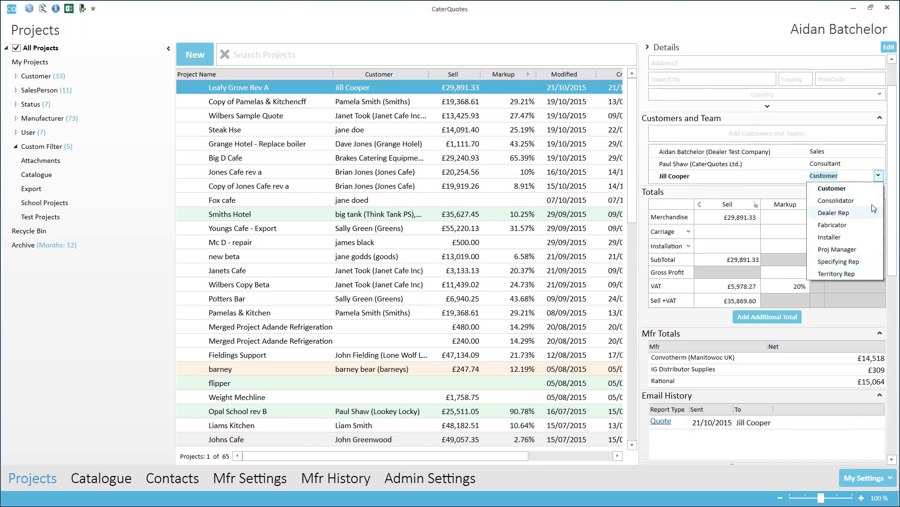
{"action": "left_click", "coordinate": [878, 177]}
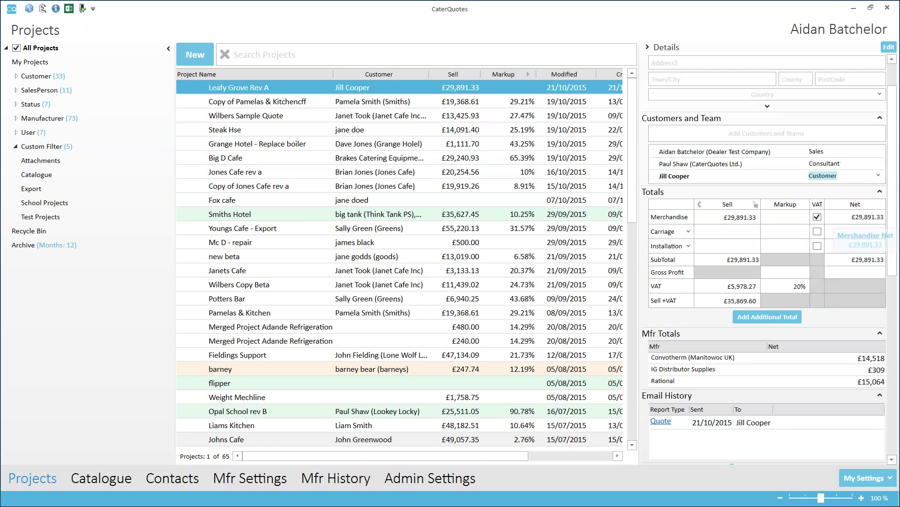
{"action": "left_click", "coordinate": [880, 117]}
{"action": "left_click", "coordinate": [880, 118]}
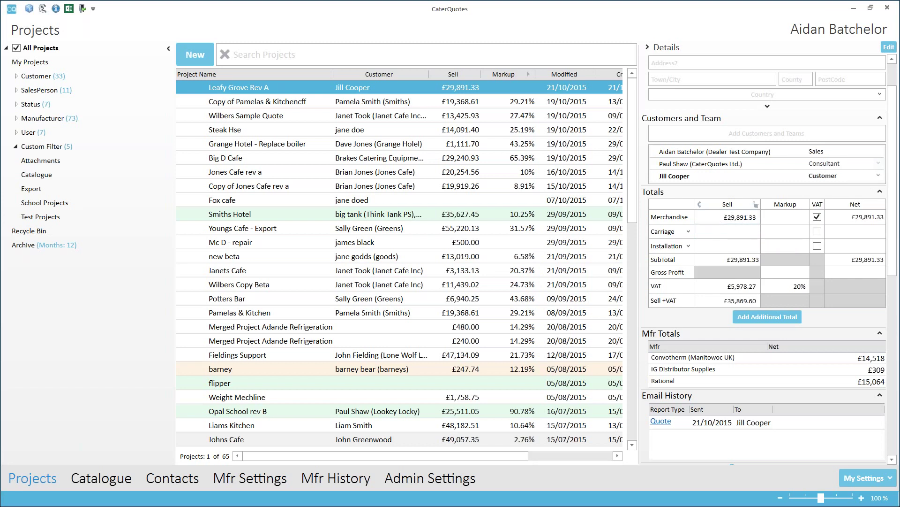
{"action": "left_click_drag", "start_coordinate": [898, 158], "coordinate": [897, 101]}
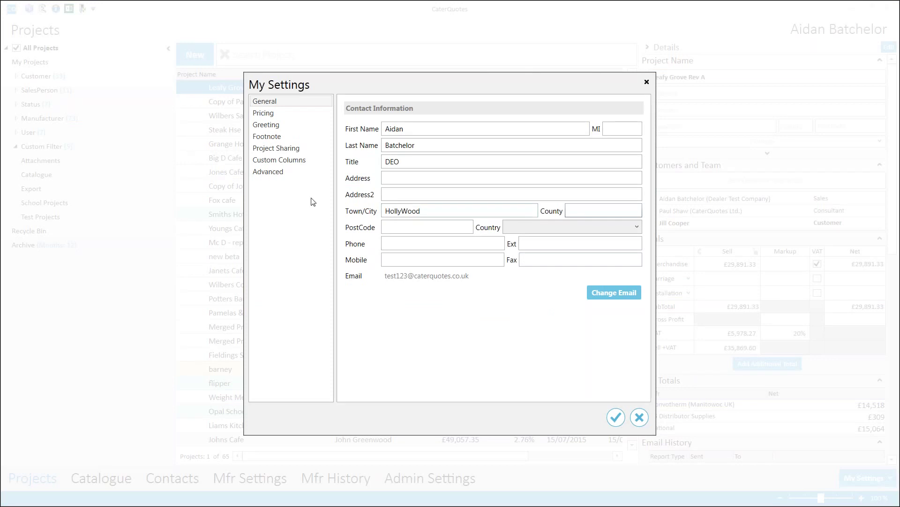
Check the default VAT percentage and the greeting text, then bring up the Footnote page.
{"action": "left_click", "coordinate": [291, 116]}
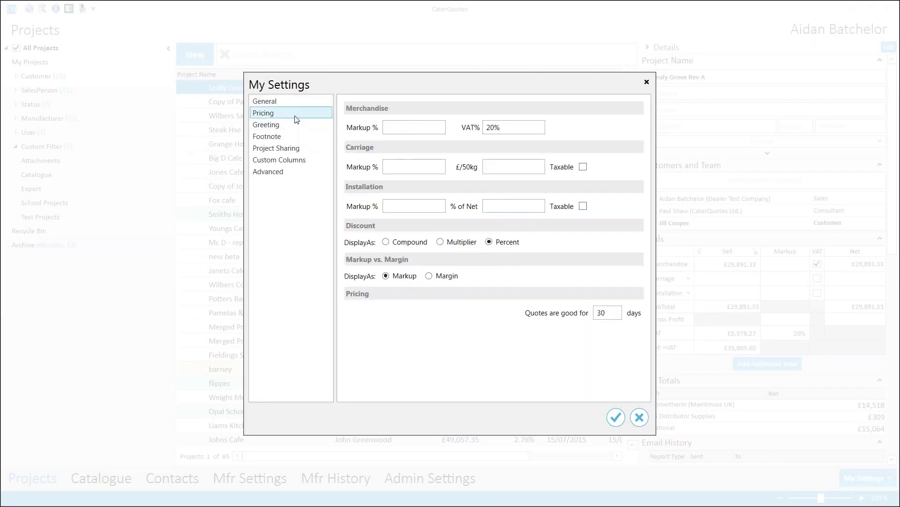
{"action": "left_click", "coordinate": [505, 130]}
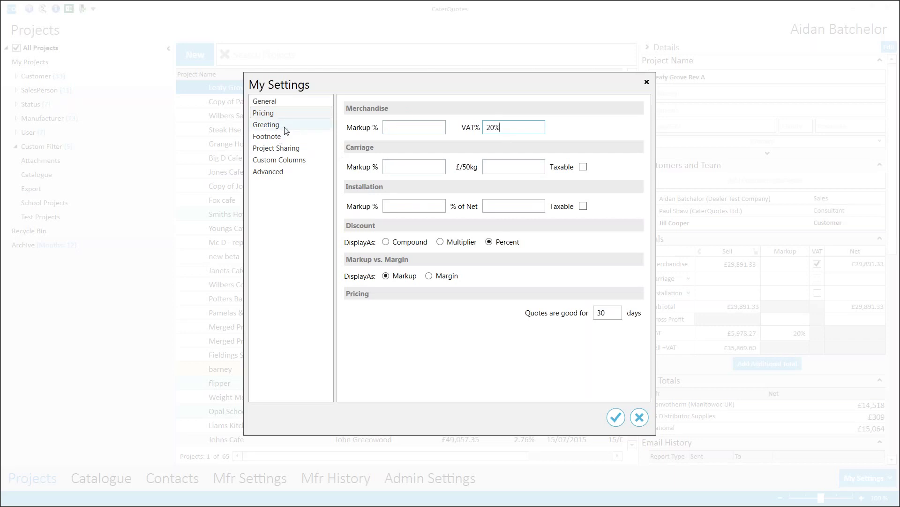
{"action": "left_click", "coordinate": [290, 132]}
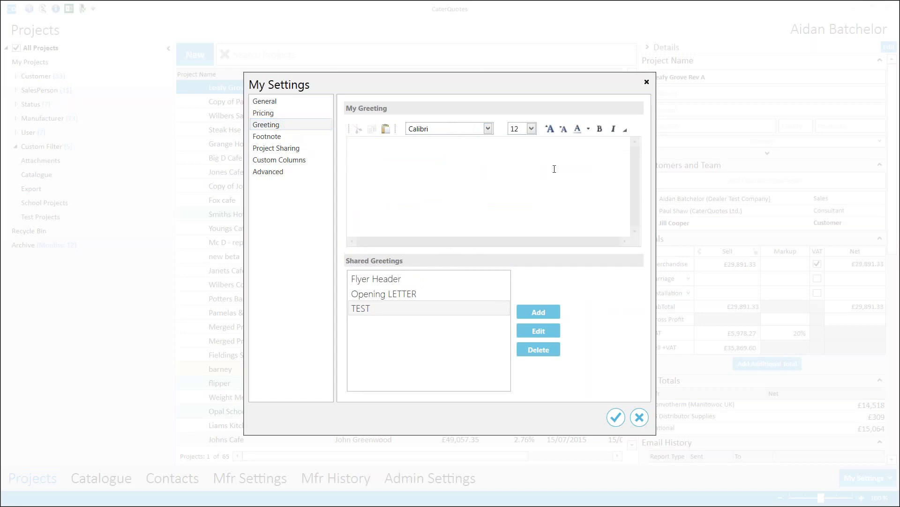
{"action": "left_click", "coordinate": [548, 220]}
{"action": "mouse_move", "coordinate": [417, 315]}
{"action": "mouse_move", "coordinate": [432, 279]}
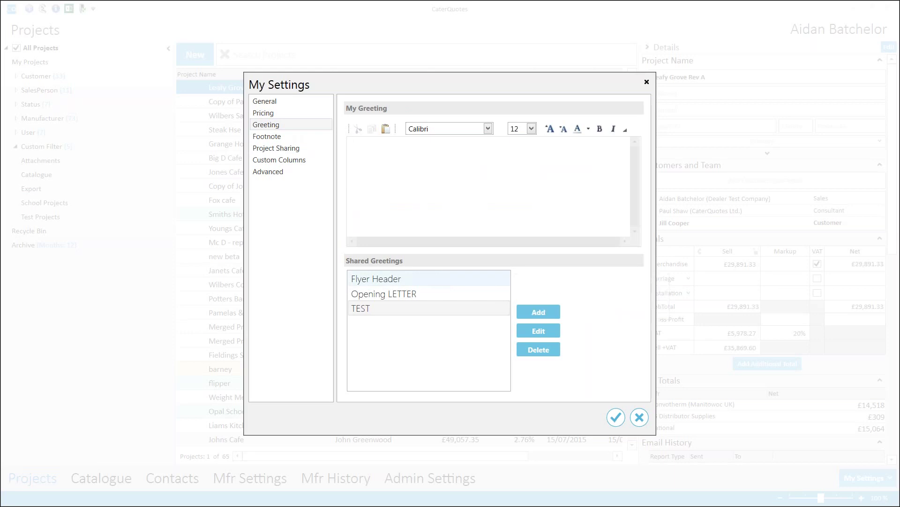
{"action": "left_click", "coordinate": [305, 139]}
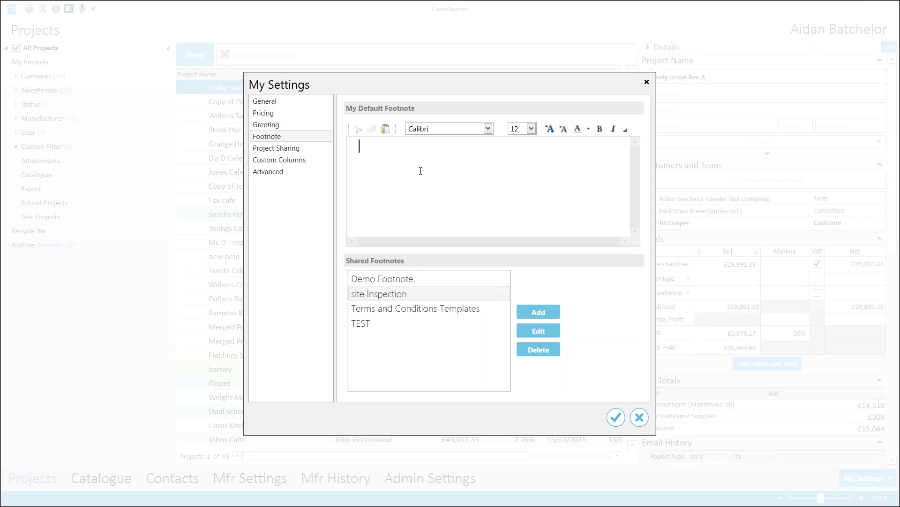
In Project Sharing, untick and re-tick one colleague so all stay shared, then confirm with OK.
{"action": "left_click", "coordinate": [303, 150]}
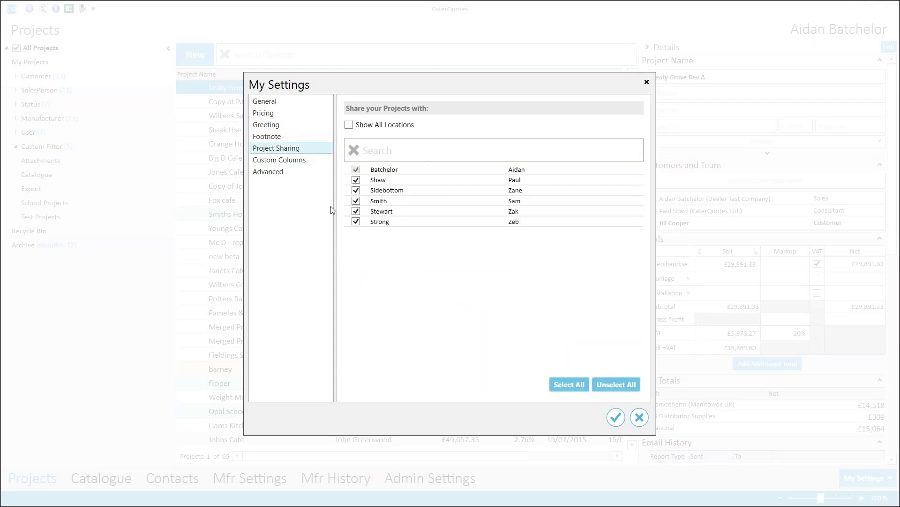
{"action": "left_click", "coordinate": [356, 201]}
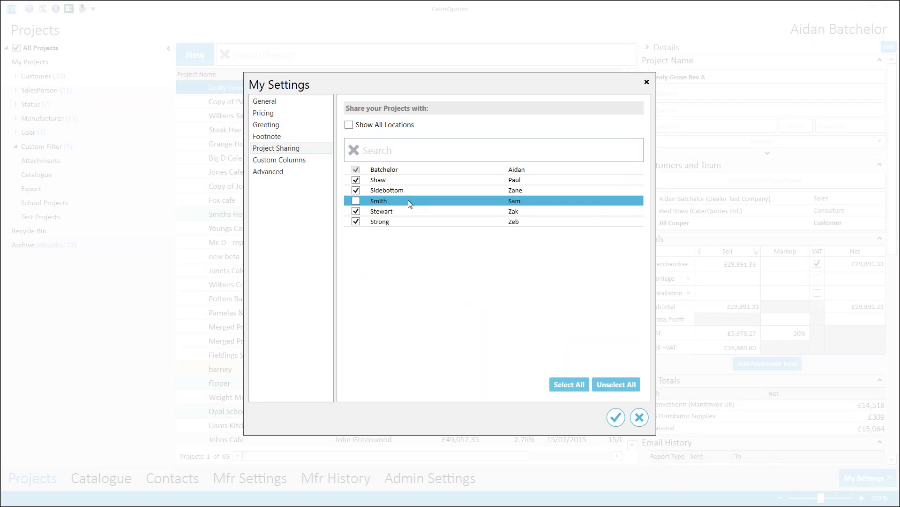
{"action": "left_click", "coordinate": [357, 202]}
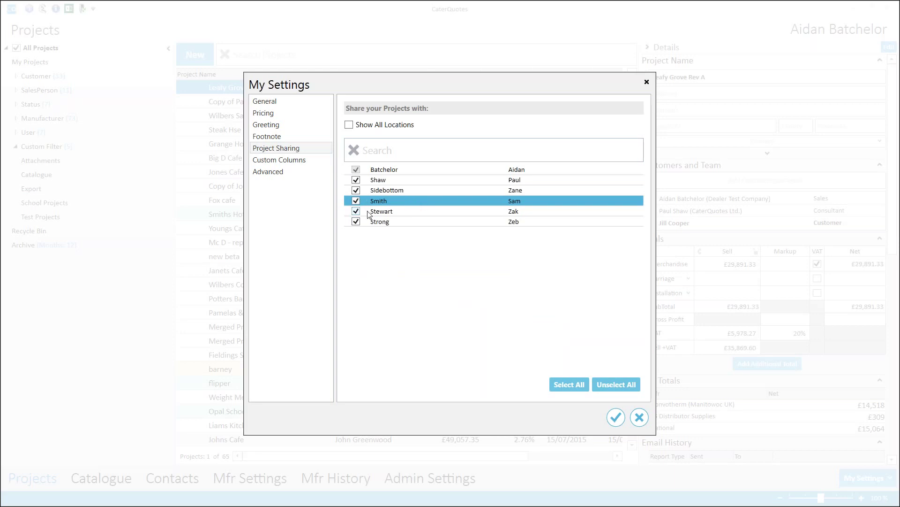
{"action": "left_click", "coordinate": [616, 417]}
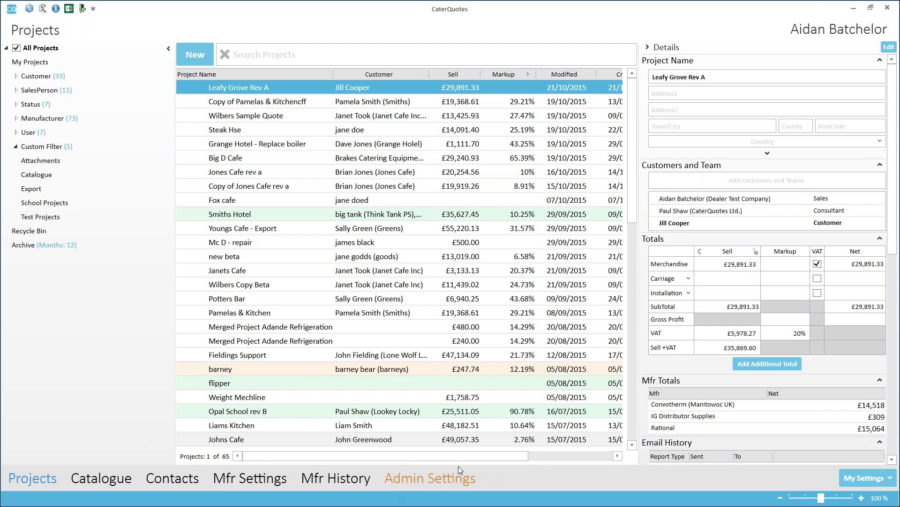
Search the catalogue for 'r6', select the Imperial IR-6 range, then go to Contacts.
{"action": "left_click", "coordinate": [102, 479]}
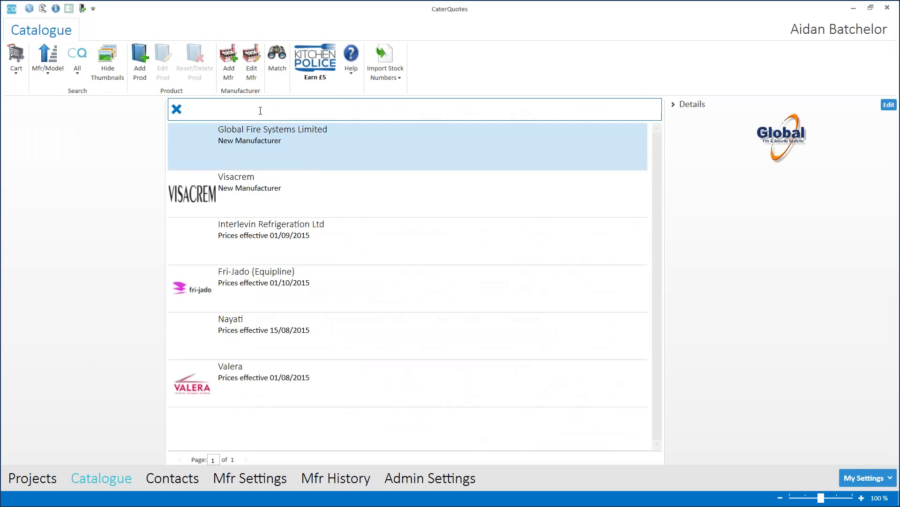
{"action": "type", "text": "r6"}
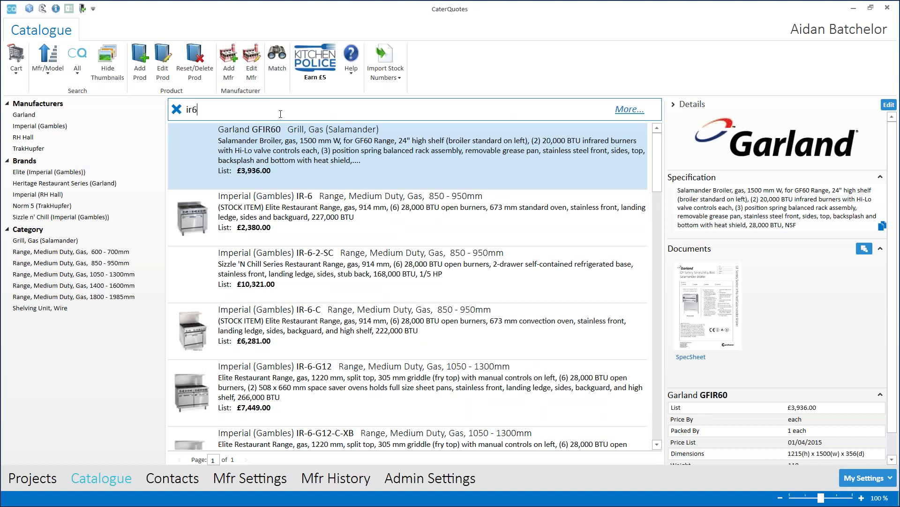
{"action": "left_click", "coordinate": [456, 239]}
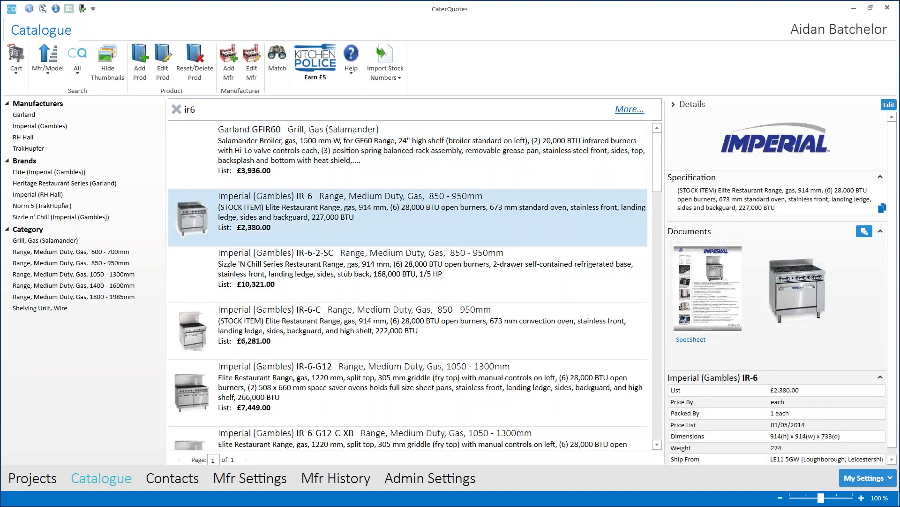
{"action": "mouse_move", "coordinate": [378, 232]}
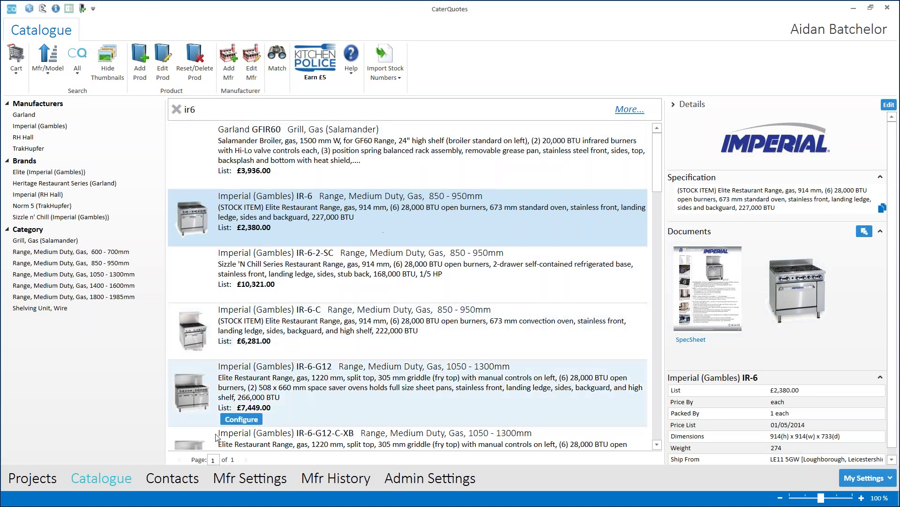
{"action": "left_click", "coordinate": [173, 482]}
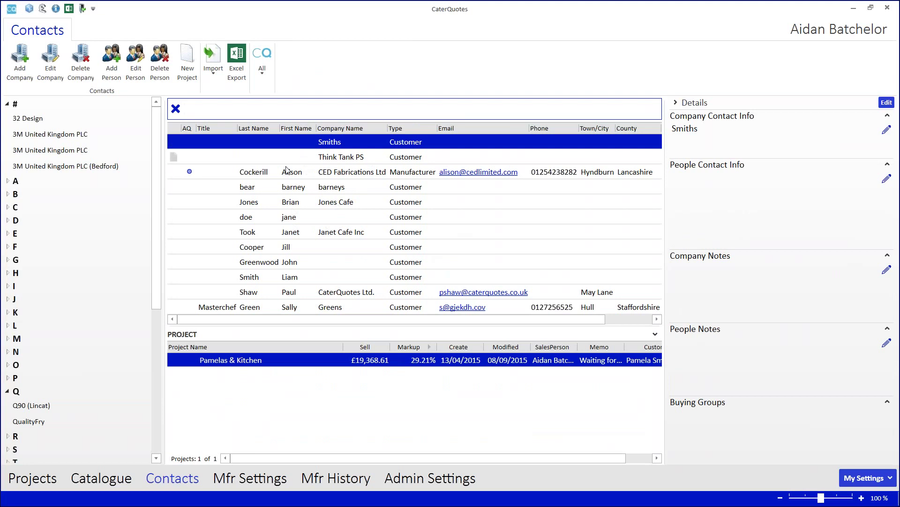
{"action": "left_click", "coordinate": [283, 248]}
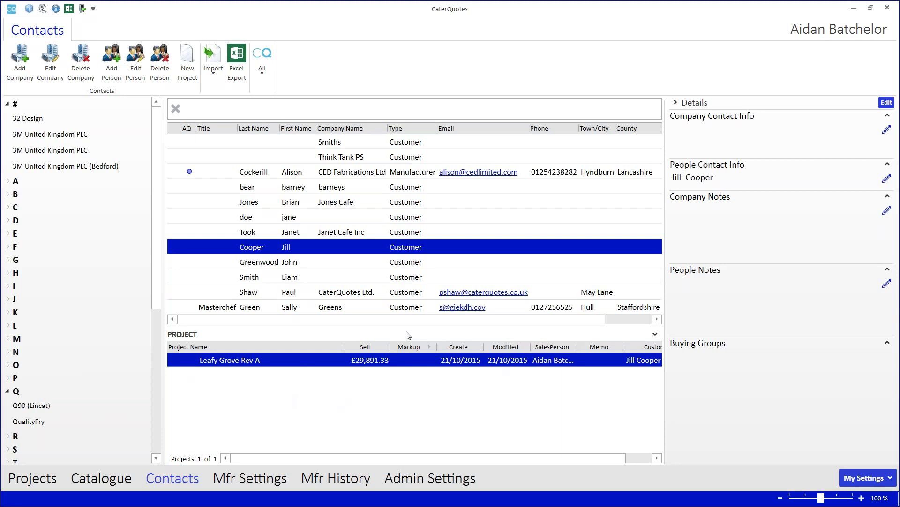
{"action": "left_click", "coordinate": [302, 106]}
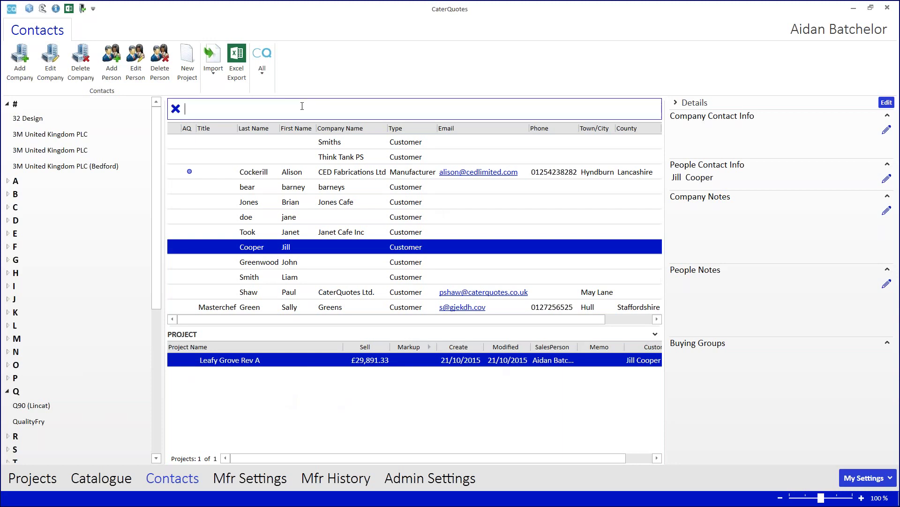
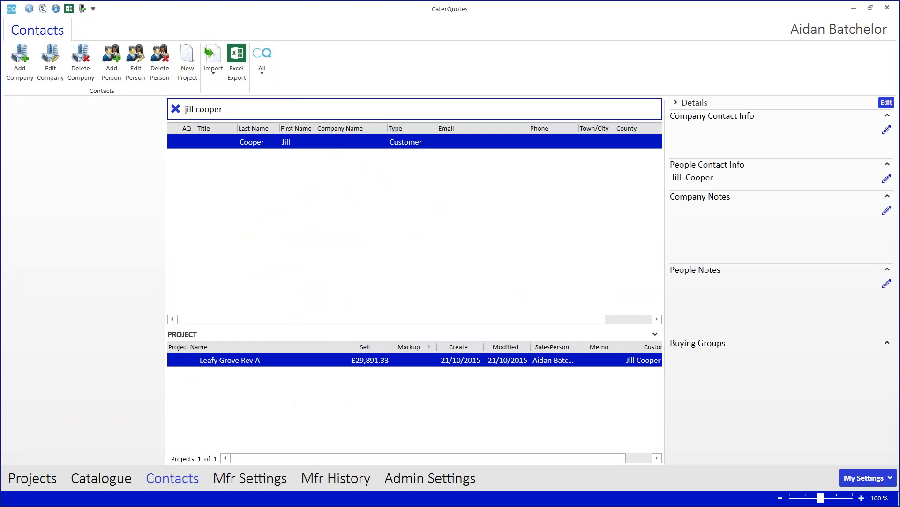
{"action": "left_click", "coordinate": [176, 109]}
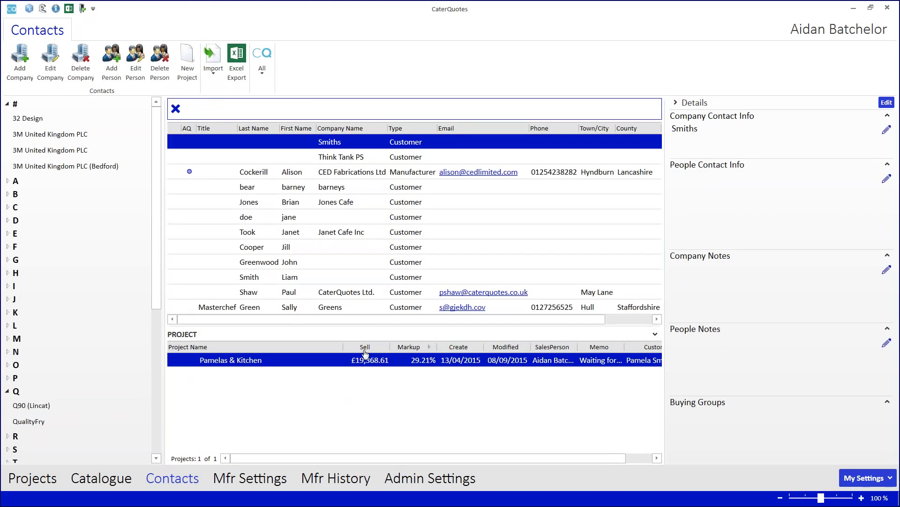
Return to the Projects list and open Leafy Grove Rev A.
{"action": "mouse_move", "coordinate": [333, 364]}
{"action": "left_click", "coordinate": [37, 479]}
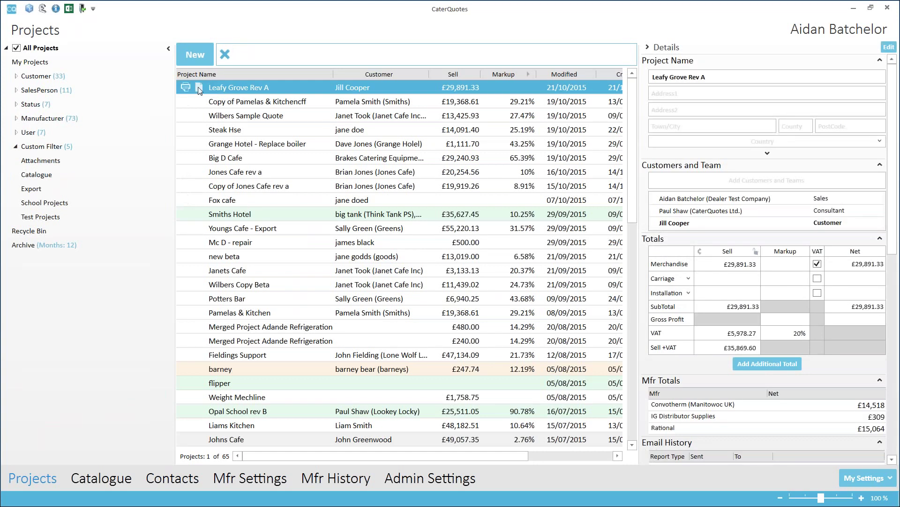
{"action": "double_click", "coordinate": [249, 87]}
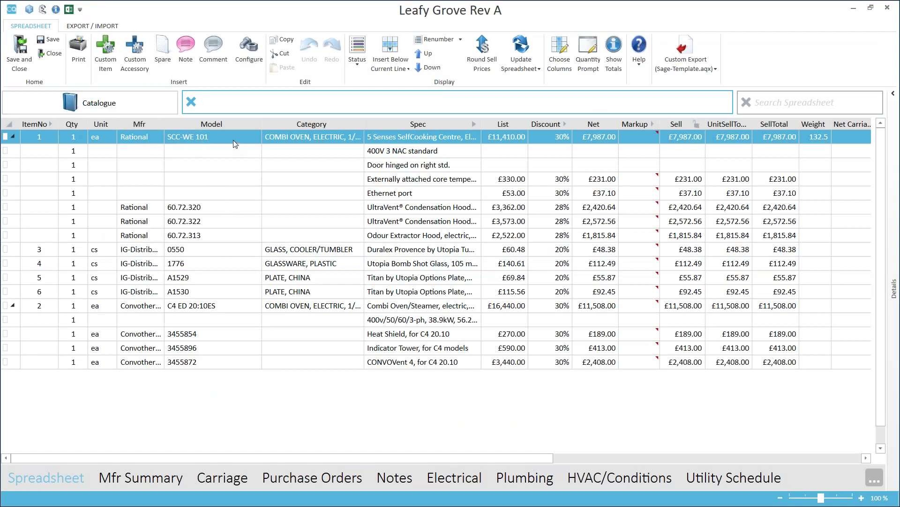
Reconfigure the SCC-WE 101 oven without the Odour Extractor Hood and both UltraVent hoods.
{"action": "left_click", "coordinate": [220, 137]}
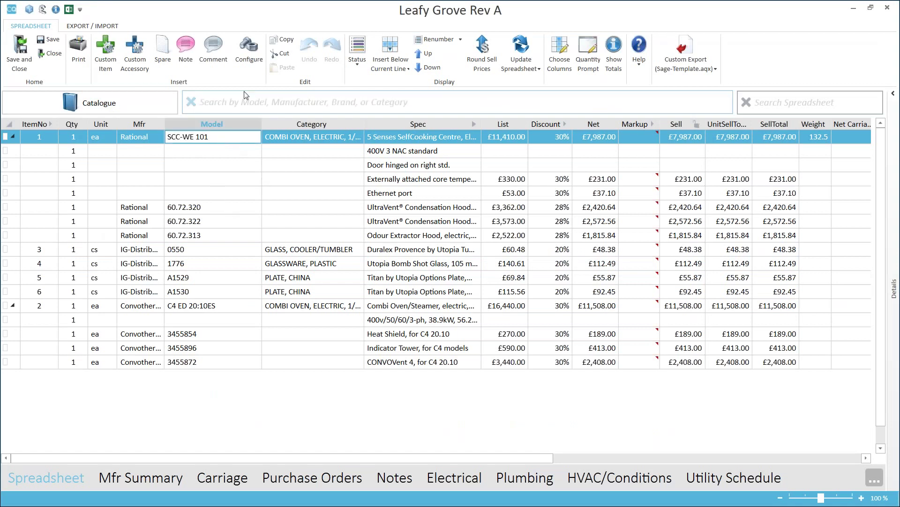
{"action": "left_click", "coordinate": [249, 52]}
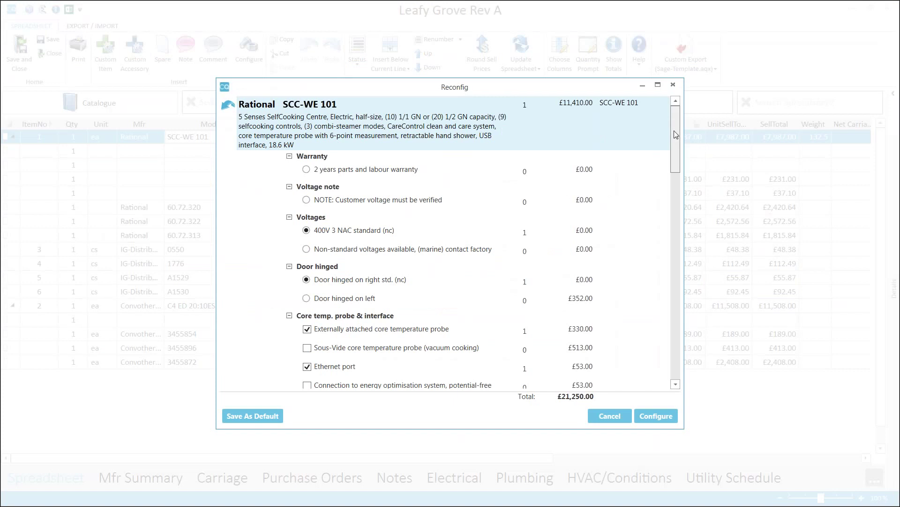
{"action": "left_click_drag", "start_coordinate": [674, 131], "coordinate": [678, 218]}
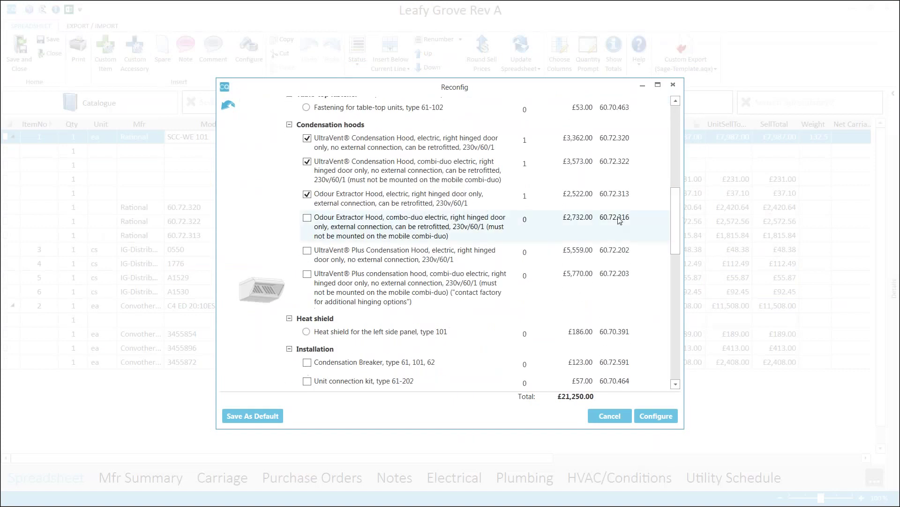
{"action": "left_click", "coordinate": [307, 193]}
{"action": "left_click", "coordinate": [308, 162]}
{"action": "left_click", "coordinate": [307, 138]}
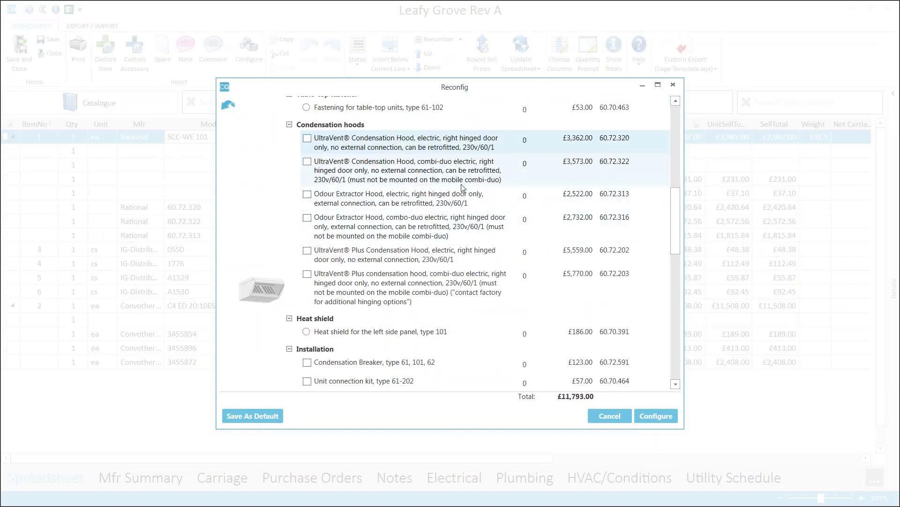
{"action": "left_click", "coordinate": [662, 420]}
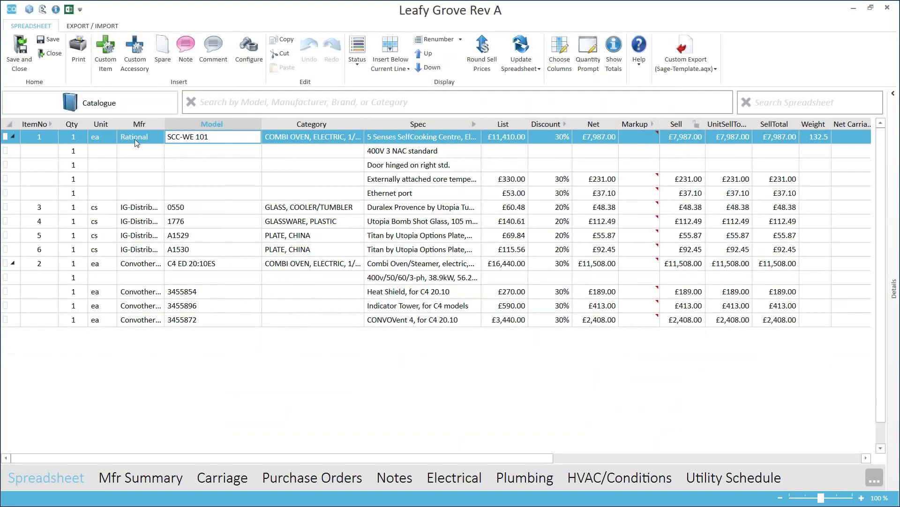
Move the Rational SCC-WE 101 oven group down three places so it follows item 6.
{"action": "mouse_move", "coordinate": [158, 144]}
{"action": "left_click", "coordinate": [150, 137]}
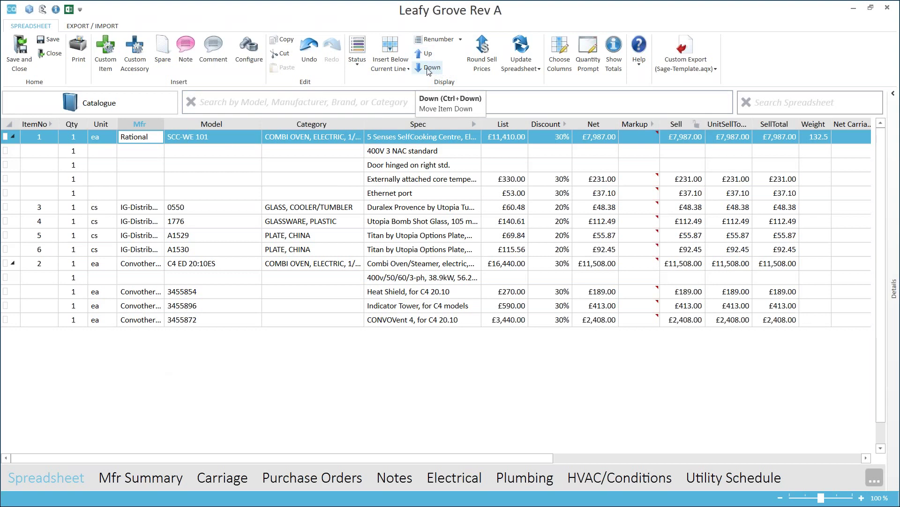
{"action": "left_click", "coordinate": [428, 69]}
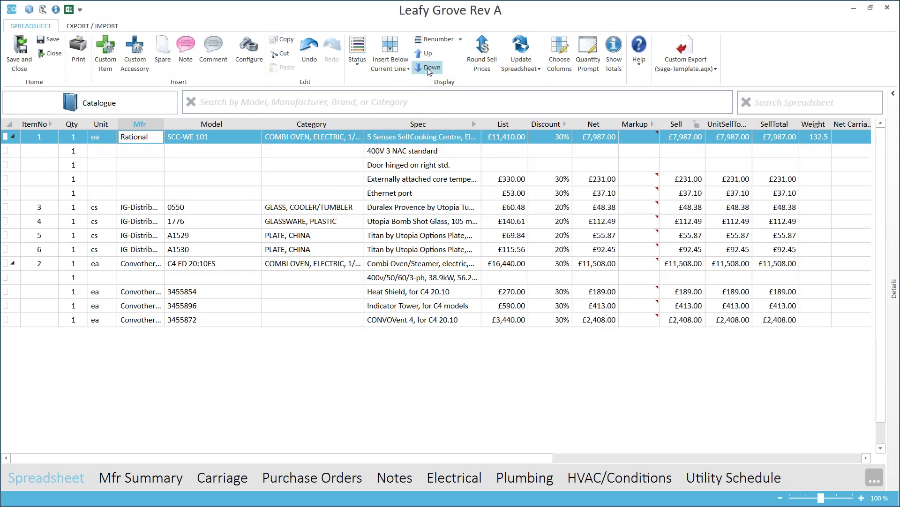
{"action": "left_click", "coordinate": [429, 69]}
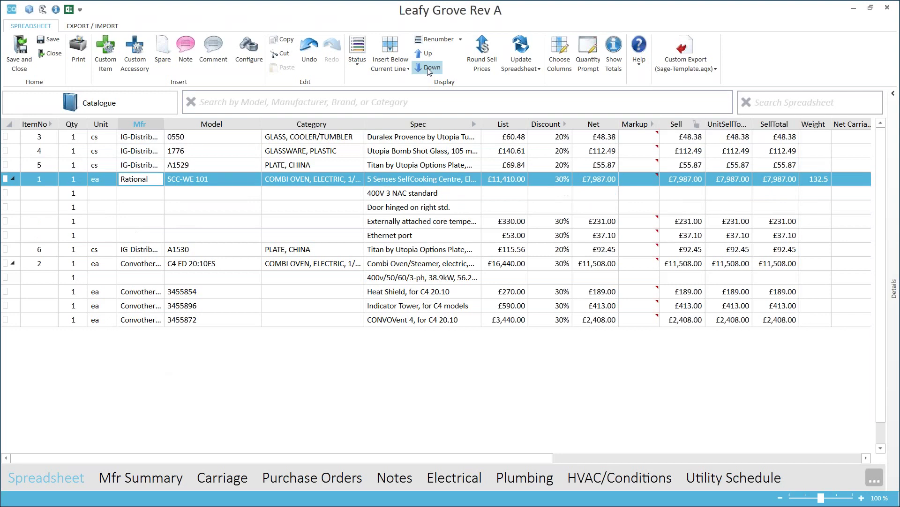
{"action": "left_click", "coordinate": [429, 69]}
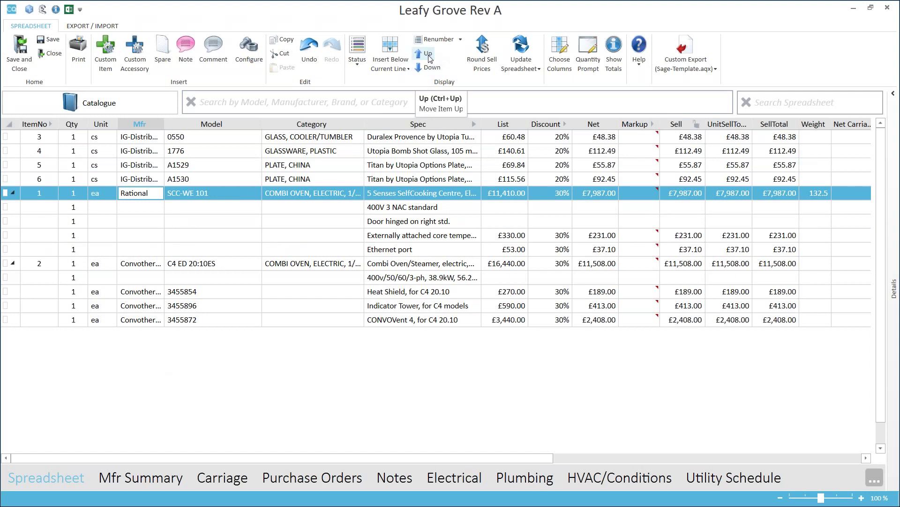
{"action": "right_click", "coordinate": [237, 192]}
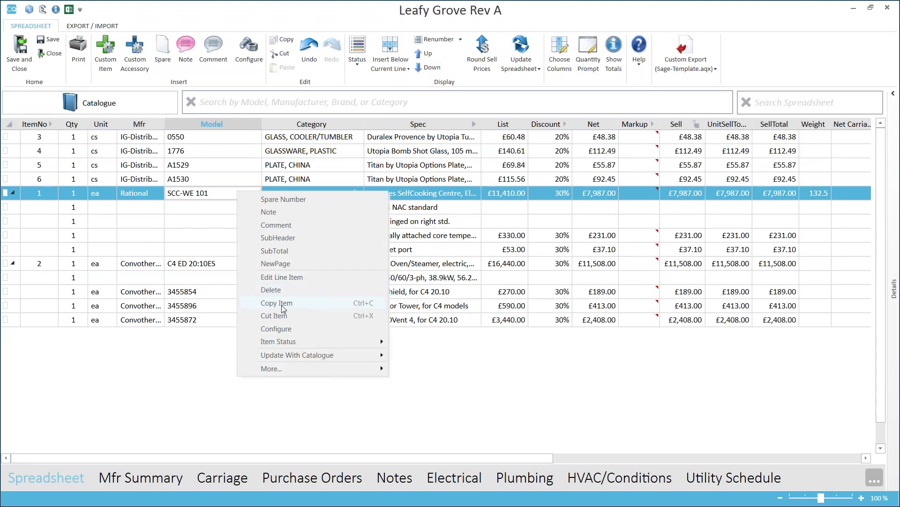
Copy the SCC-WE 101 oven item and paste it with its options directly below item 3.
{"action": "left_click", "coordinate": [282, 305]}
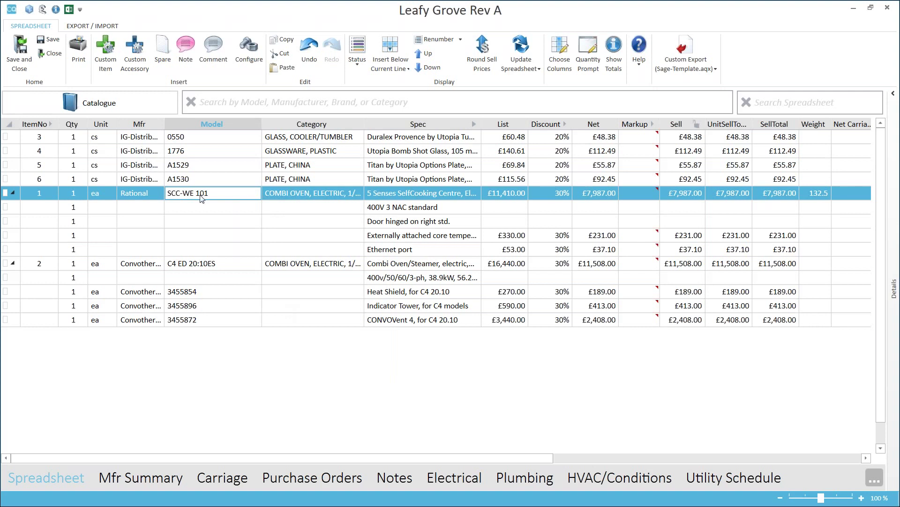
{"action": "left_click", "coordinate": [143, 139]}
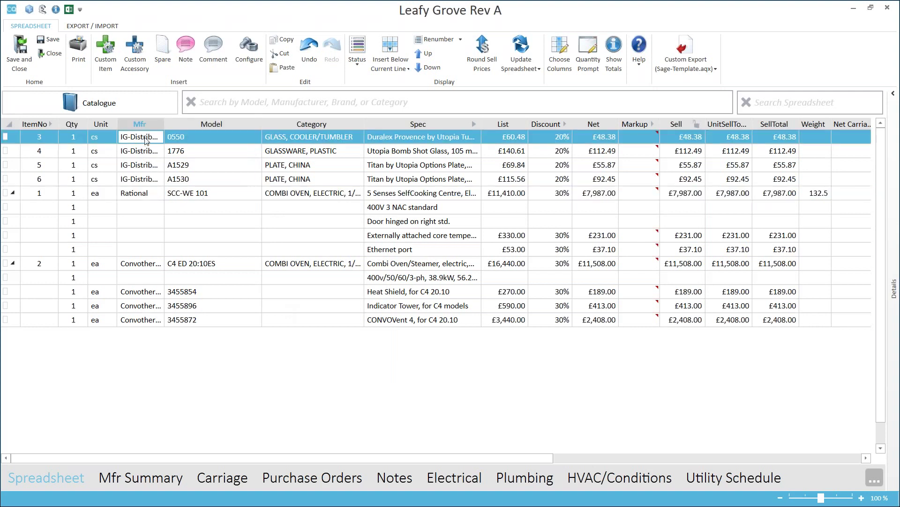
{"action": "right_click", "coordinate": [146, 139]}
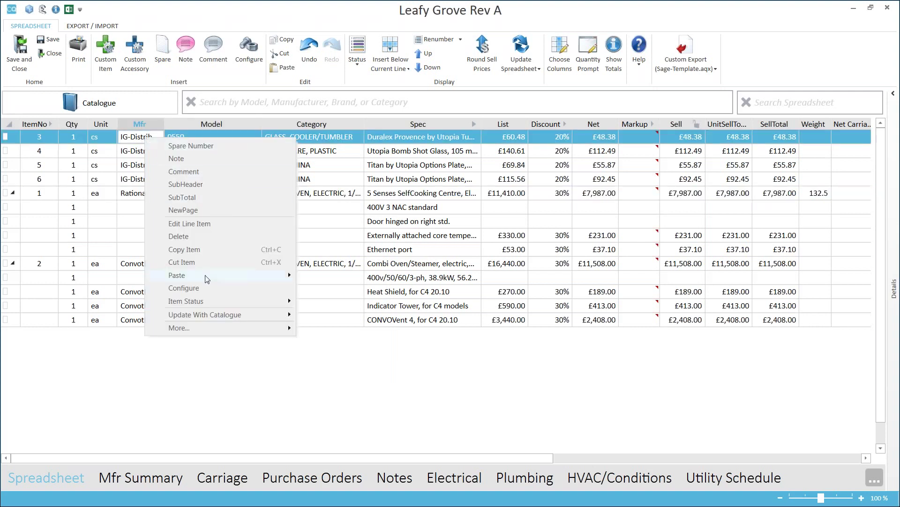
{"action": "mouse_move", "coordinate": [208, 279]}
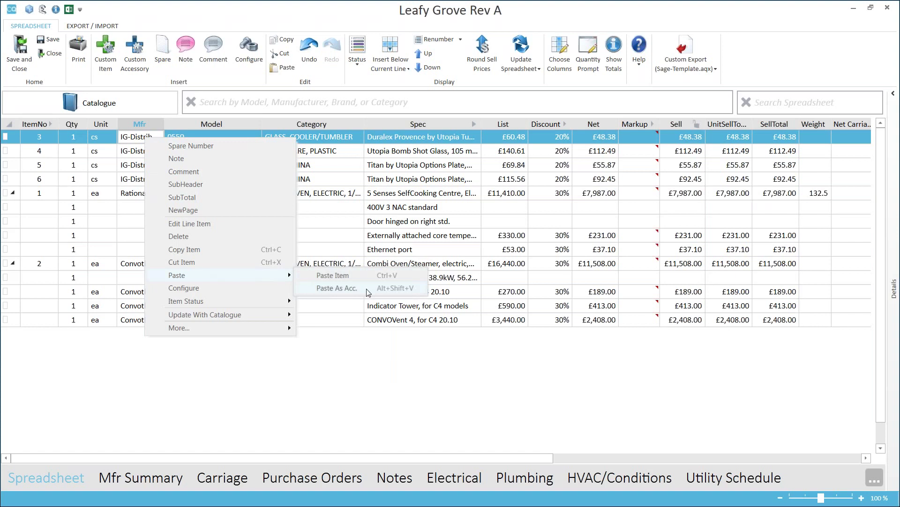
{"action": "left_click", "coordinate": [330, 278]}
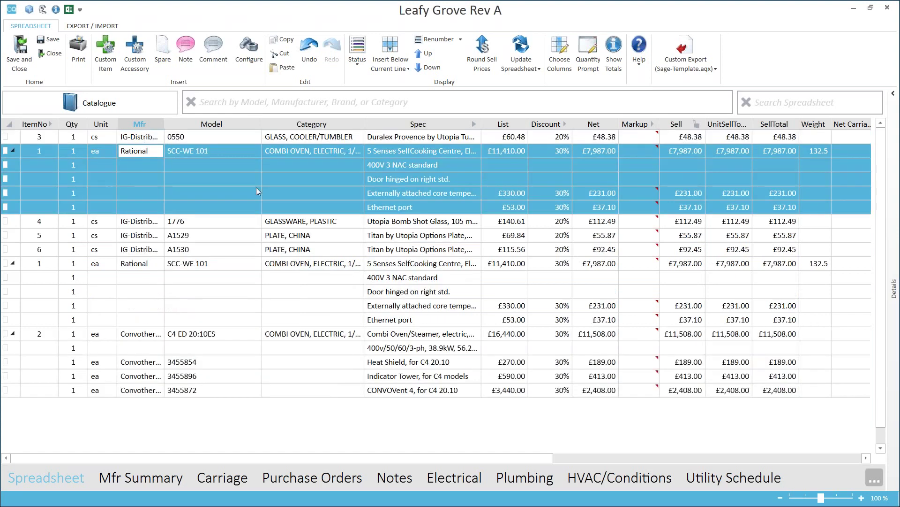
{"action": "left_click", "coordinate": [272, 180]}
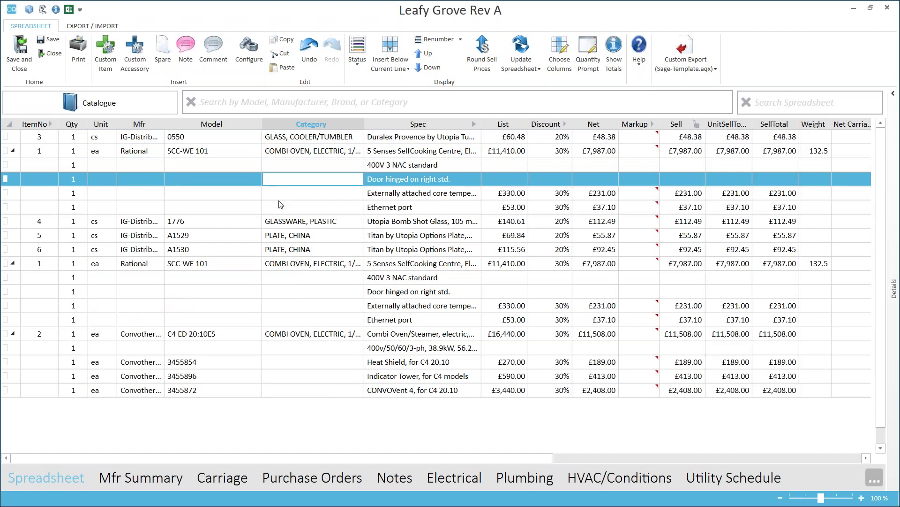
{"action": "right_click", "coordinate": [242, 141]}
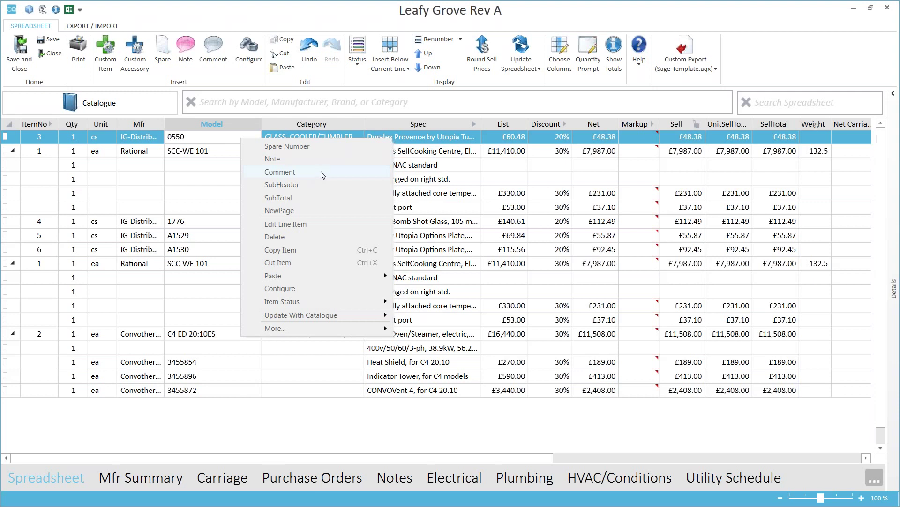
Attach the note 'Price increase due' under the copied SCC-WE 101 oven line and check it.
{"action": "left_click", "coordinate": [298, 158]}
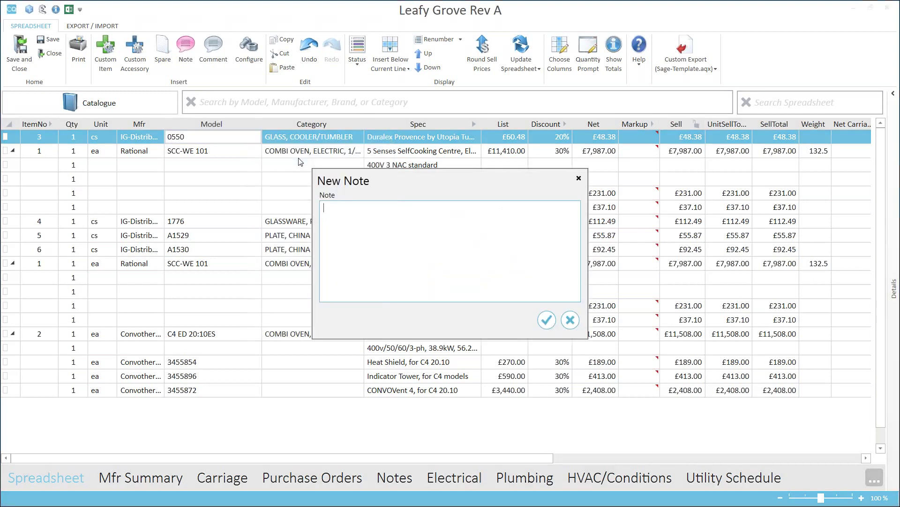
{"action": "left_click", "coordinate": [571, 320]}
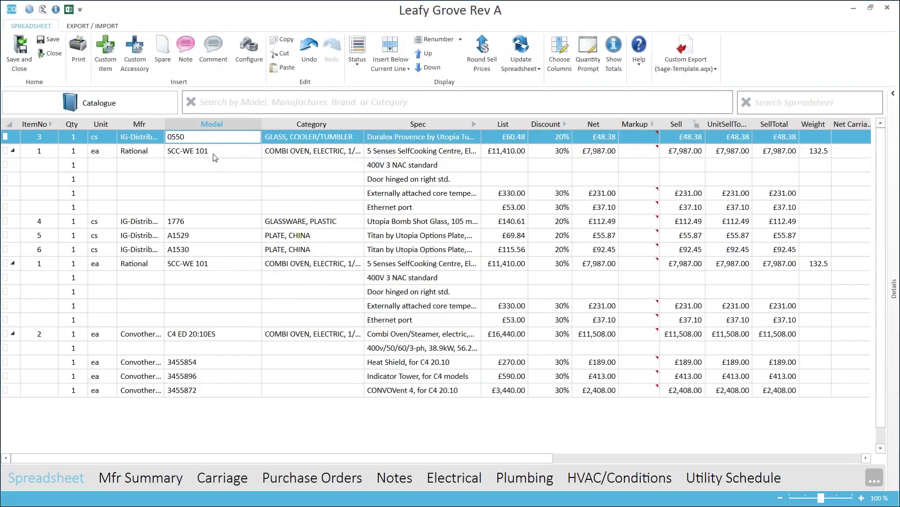
{"action": "left_click", "coordinate": [216, 155]}
{"action": "right_click", "coordinate": [228, 151]}
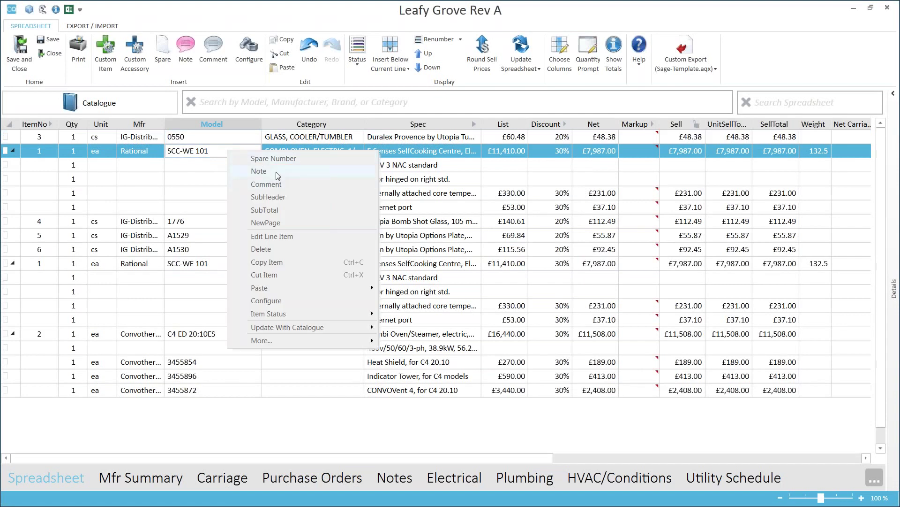
{"action": "left_click", "coordinate": [278, 174]}
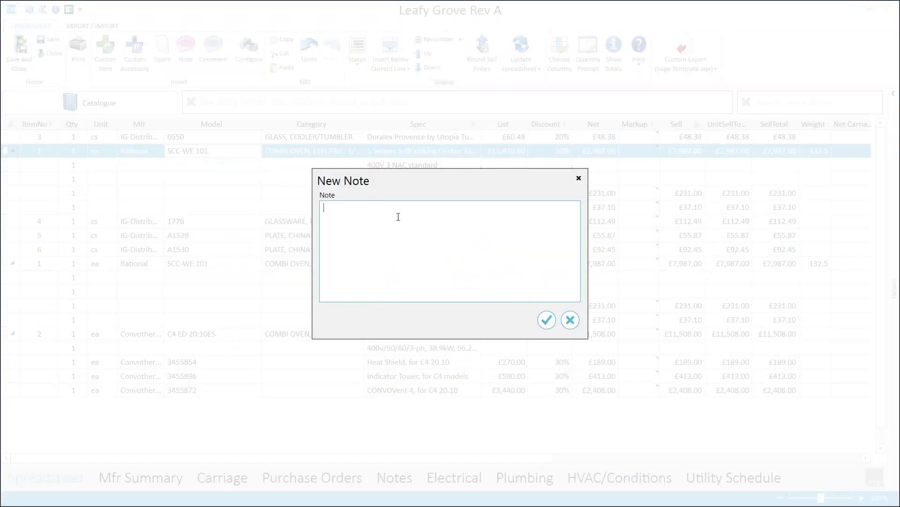
{"action": "type", "text": "Price increase"}
{"action": "type", "text": "mdue"}
{"action": "key", "text": "BackSpace"}
{"action": "key", "text": "BackSpace"}
{"action": "key", "text": "BackSpace"}
{"action": "key", "text": "BackSpace"}
{"action": "type", "text": "due"}
{"action": "left_click", "coordinate": [545, 320]}
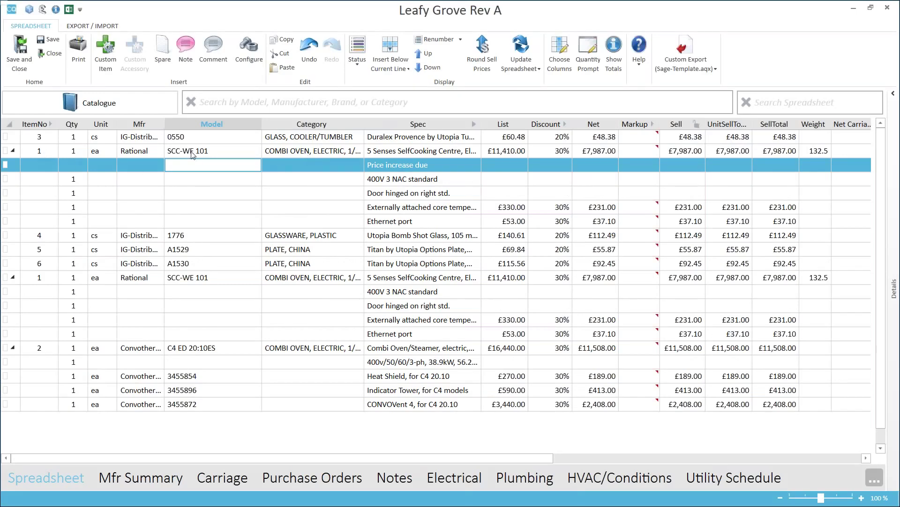
{"action": "left_click", "coordinate": [226, 153]}
{"action": "key", "text": "Down"}
{"action": "left_click", "coordinate": [230, 154]}
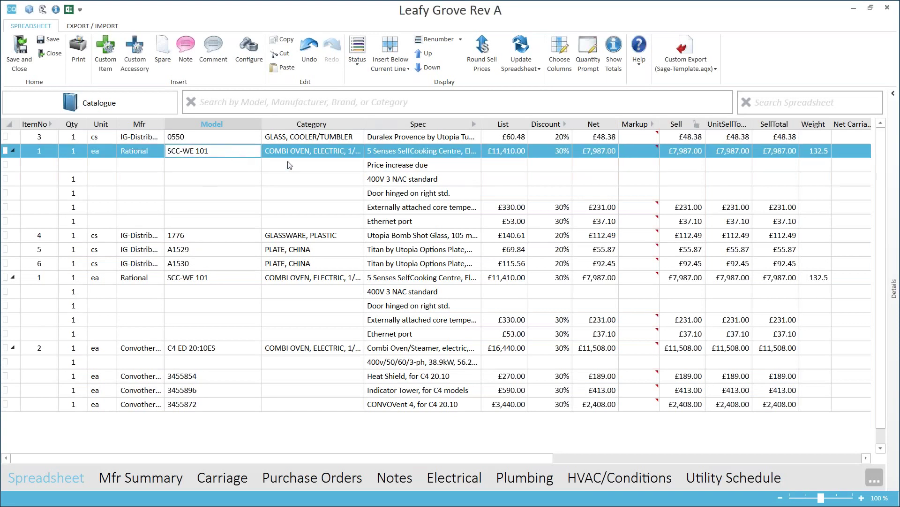
Add comment line 7, category Installation, after the copied SCC-WE 101 oven group.
{"action": "right_click", "coordinate": [263, 150]}
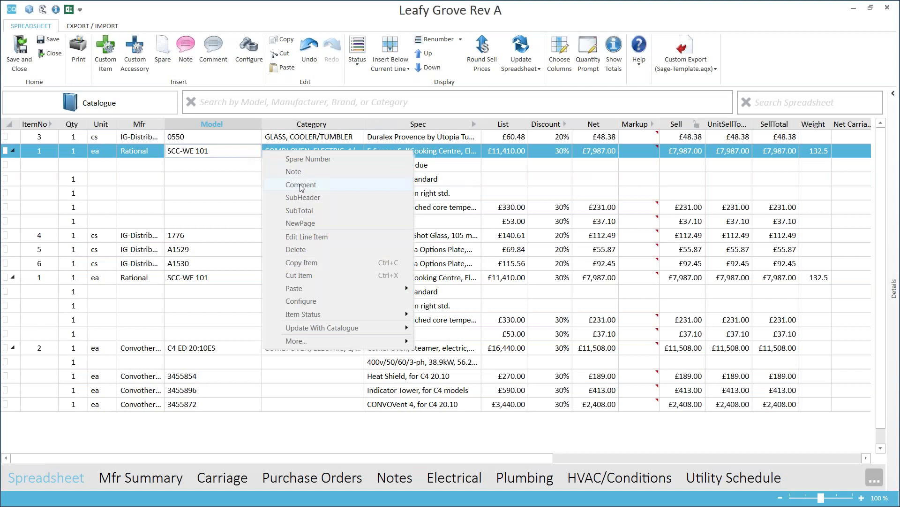
{"action": "left_click", "coordinate": [300, 186]}
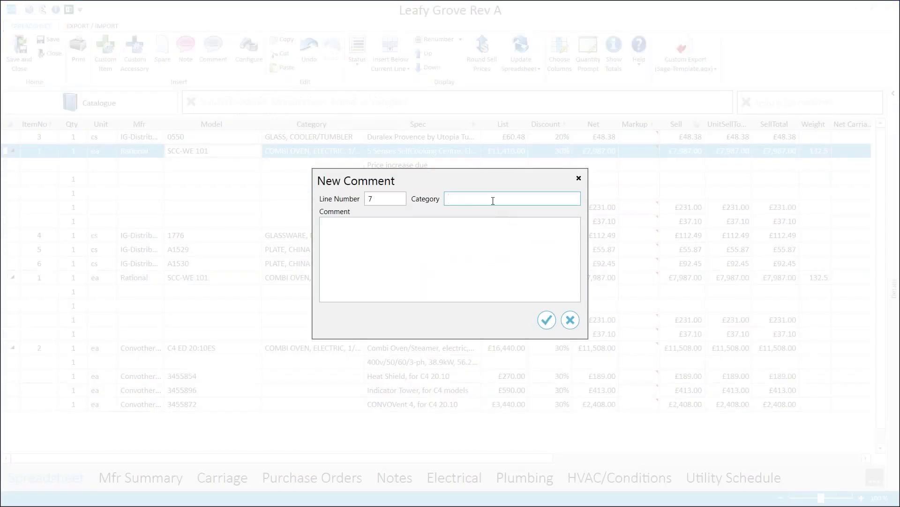
{"action": "type", "text": "Installation"}
{"action": "key", "text": "Tab"}
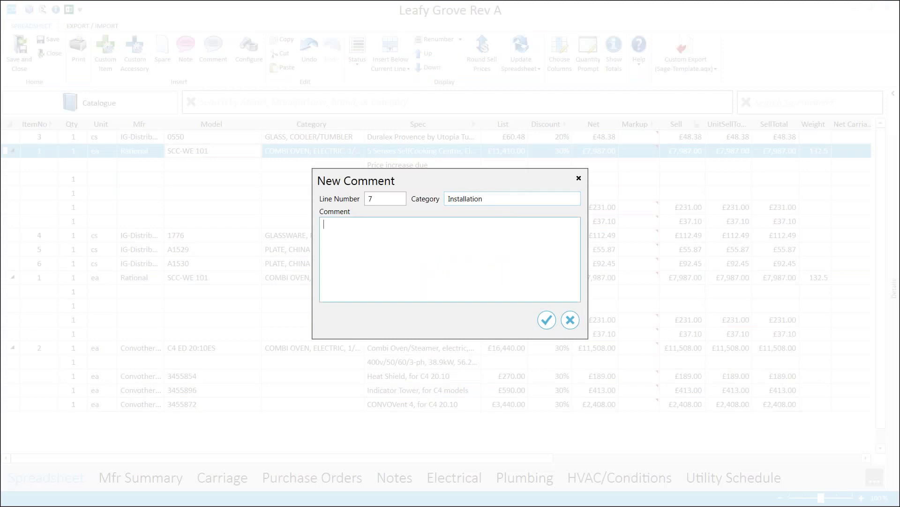
{"action": "type", "text": "Installation"}
{"action": "left_click", "coordinate": [546, 320]}
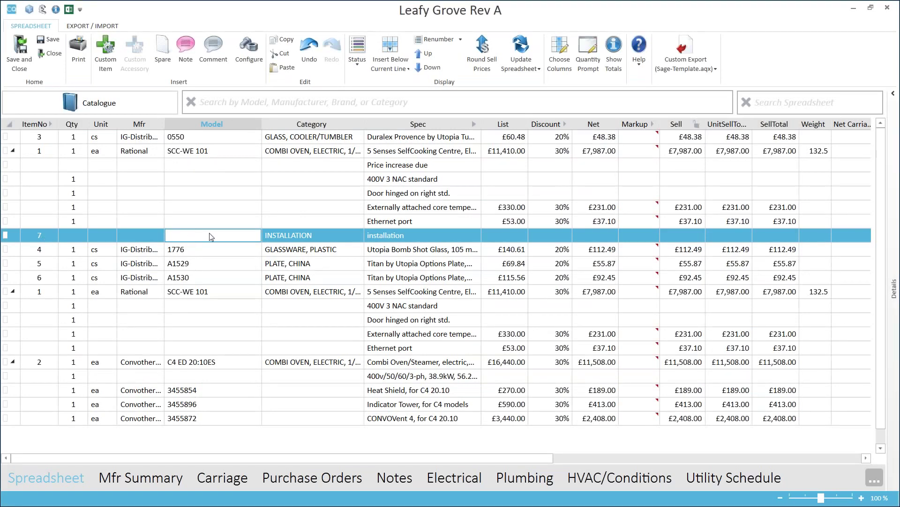
{"action": "right_click", "coordinate": [239, 167]}
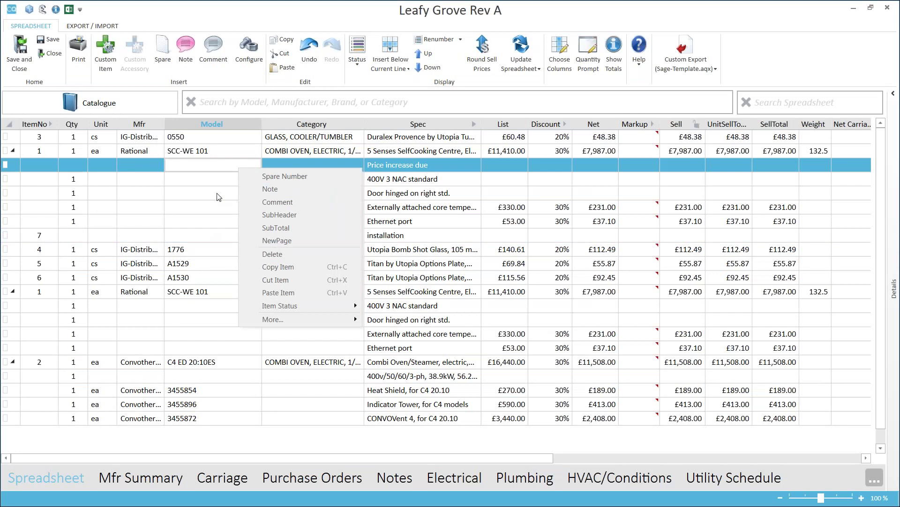
{"action": "left_click", "coordinate": [217, 194]}
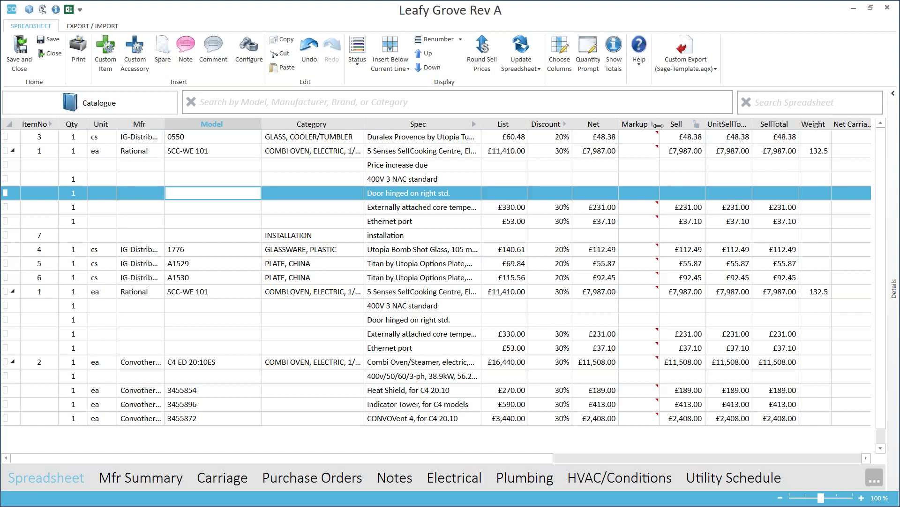
{"action": "mouse_move", "coordinate": [646, 144]}
{"action": "left_click", "coordinate": [696, 124]}
{"action": "left_click", "coordinate": [697, 124]}
{"action": "left_click", "coordinate": [125, 140]}
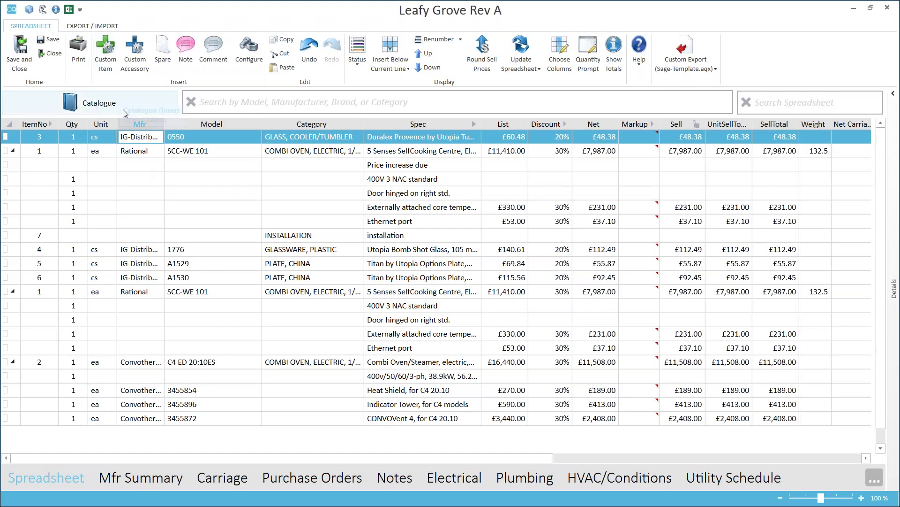
{"action": "left_click", "coordinate": [132, 152]}
{"action": "left_click", "coordinate": [128, 138]}
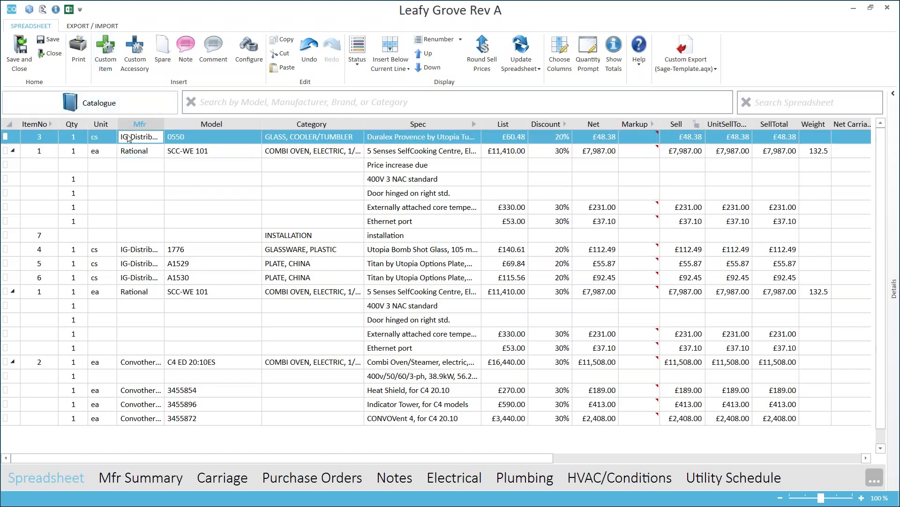
Start a custom item with manufacturer CaterQuotes Test.
{"action": "left_click", "coordinate": [107, 55]}
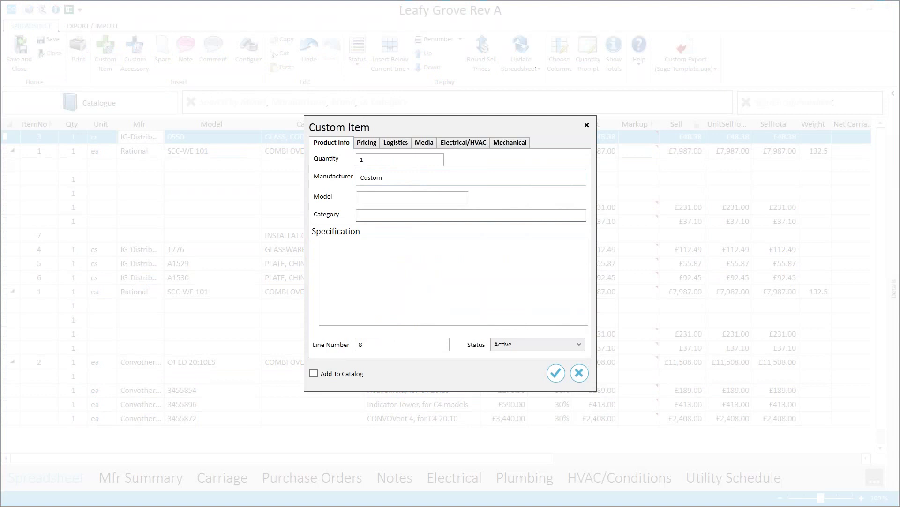
{"action": "left_click", "coordinate": [425, 185]}
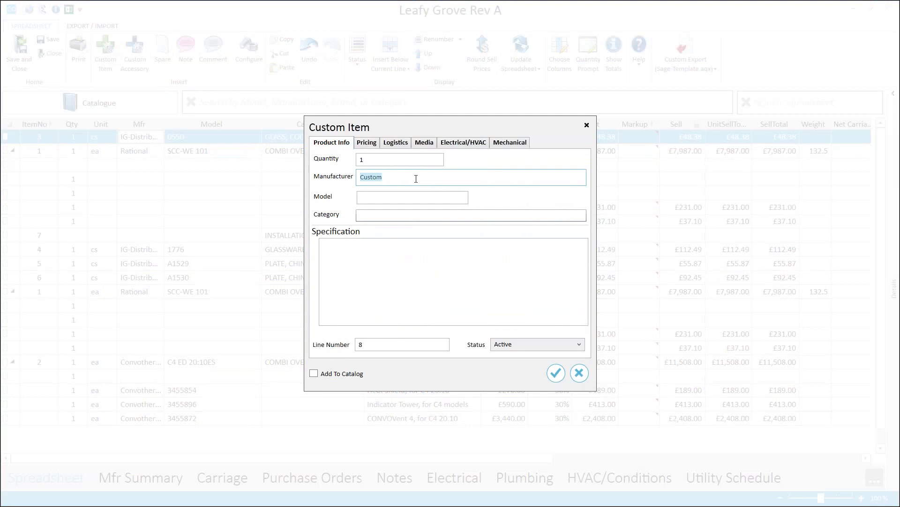
{"action": "type", "text": "cate"}
{"action": "type", "text": "te"}
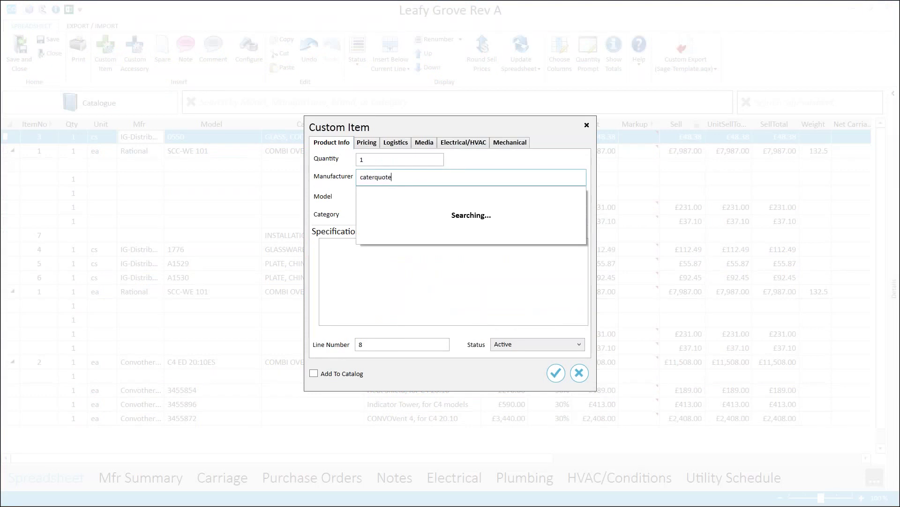
{"action": "type", "text": "s sto"}
{"action": "key", "text": "BackSpace"}
{"action": "key", "text": "BackSpace"}
{"action": "key", "text": "BackSpace"}
{"action": "key", "text": "BackSpace"}
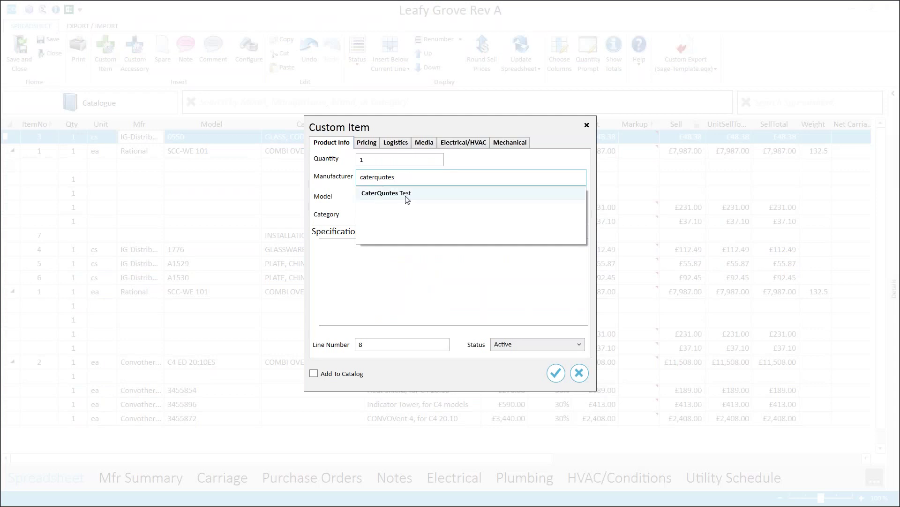
{"action": "left_click", "coordinate": [404, 197]}
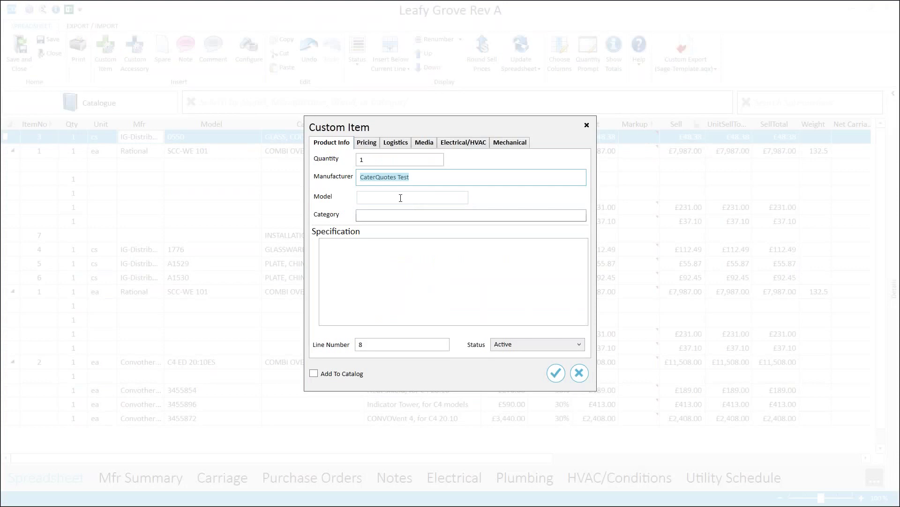
Set the custom item's model to FRIDGE 2 and category to Refrigerator, Fish.
{"action": "left_click", "coordinate": [400, 198]}
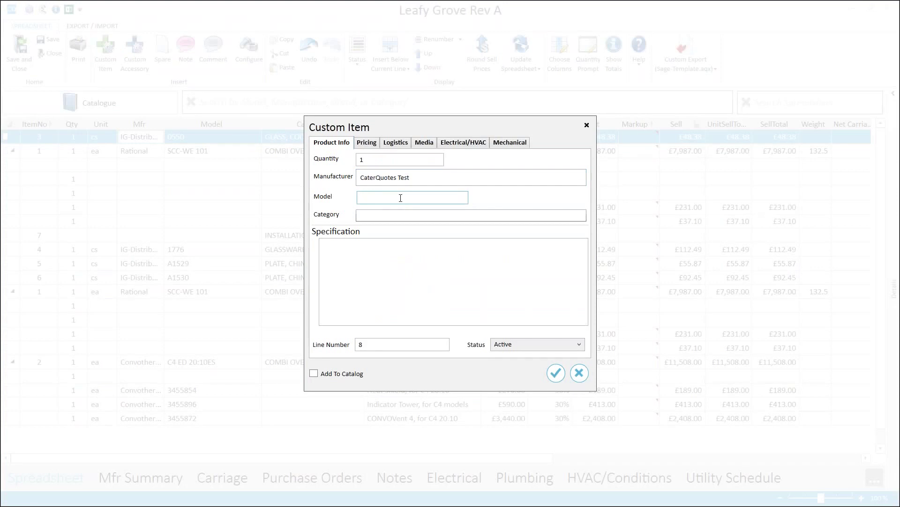
{"action": "type", "text": "FRIDGE 2"}
{"action": "left_click", "coordinate": [409, 214]}
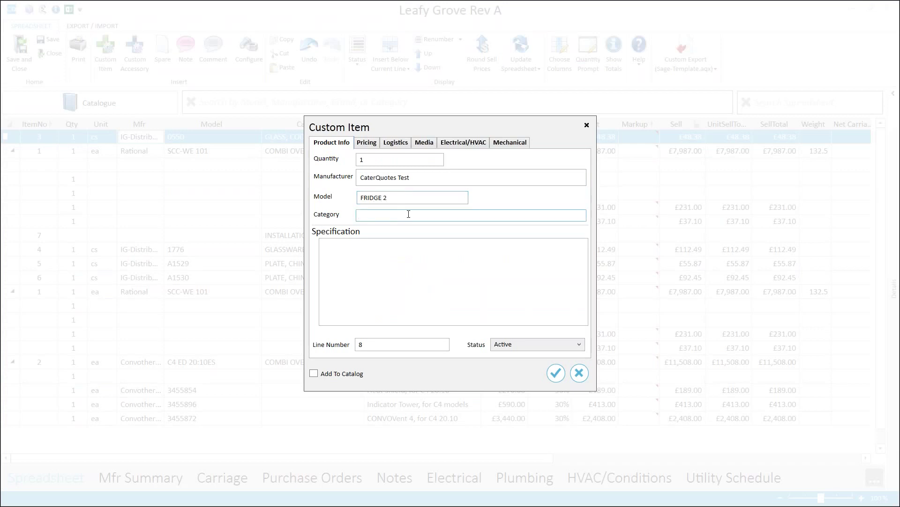
{"action": "type", "text": "Fridge"}
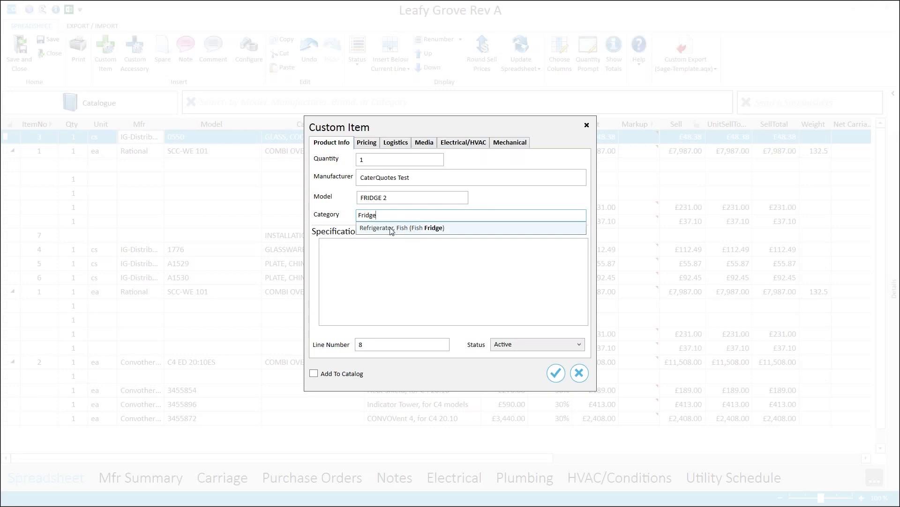
{"action": "left_click", "coordinate": [392, 228]}
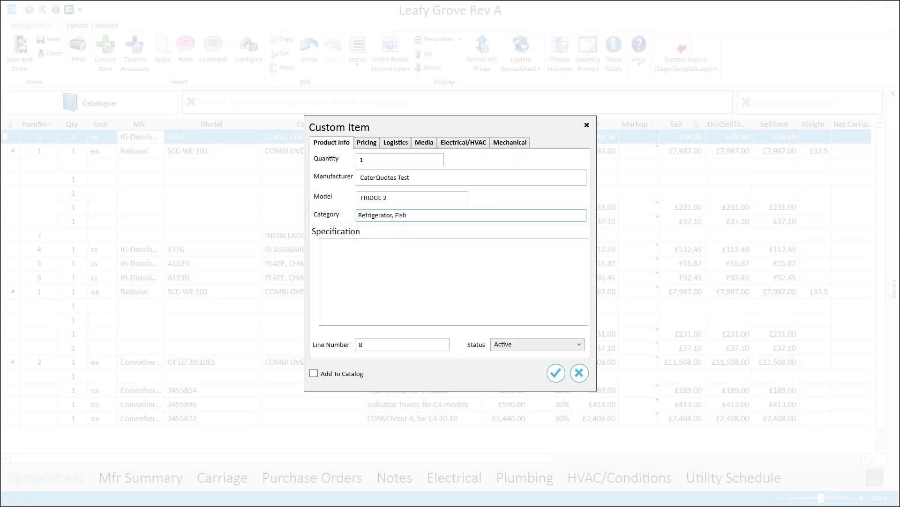
Enter a placeholder spec and a £200 list price, then add the item to the quote and catalogue.
{"action": "left_click", "coordinate": [427, 252]}
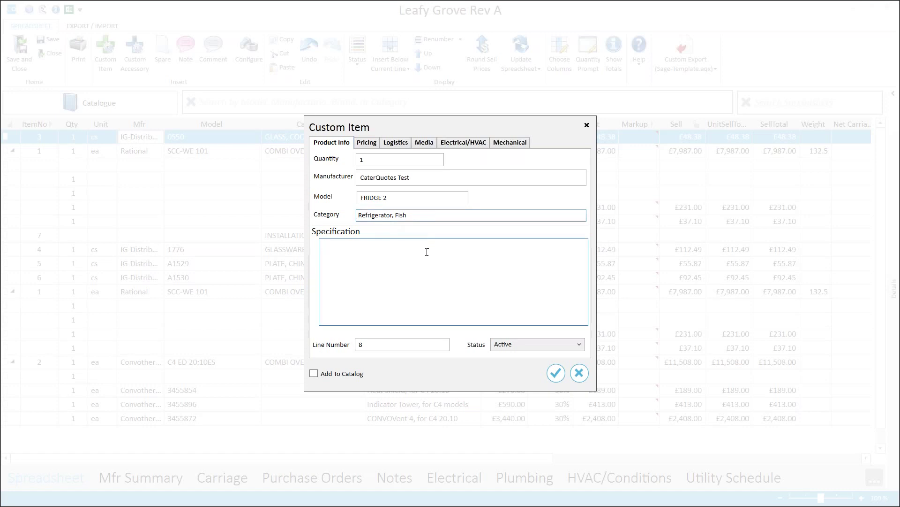
{"action": "type", "text": "ddsgdsg"}
{"action": "left_click", "coordinate": [371, 145]}
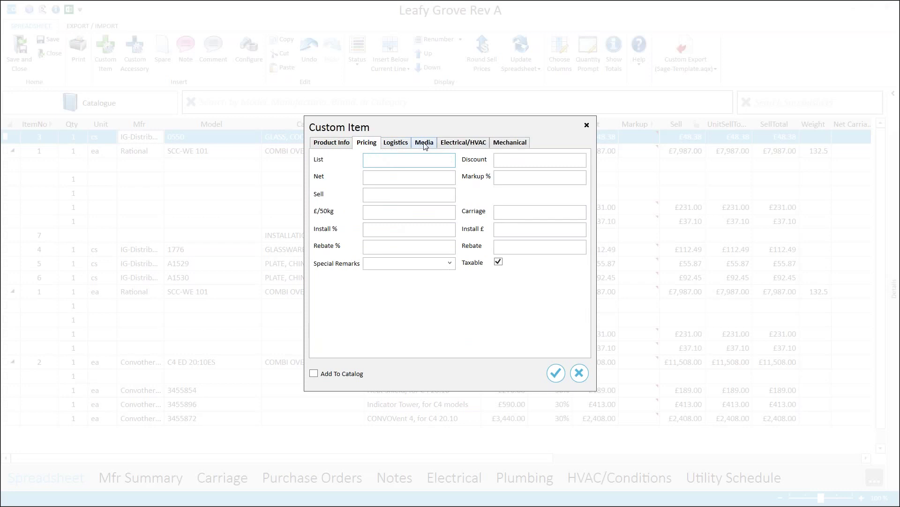
{"action": "type", "text": "200"}
{"action": "key", "text": "Tab"}
{"action": "left_click", "coordinate": [516, 160]}
{"action": "left_click", "coordinate": [424, 143]}
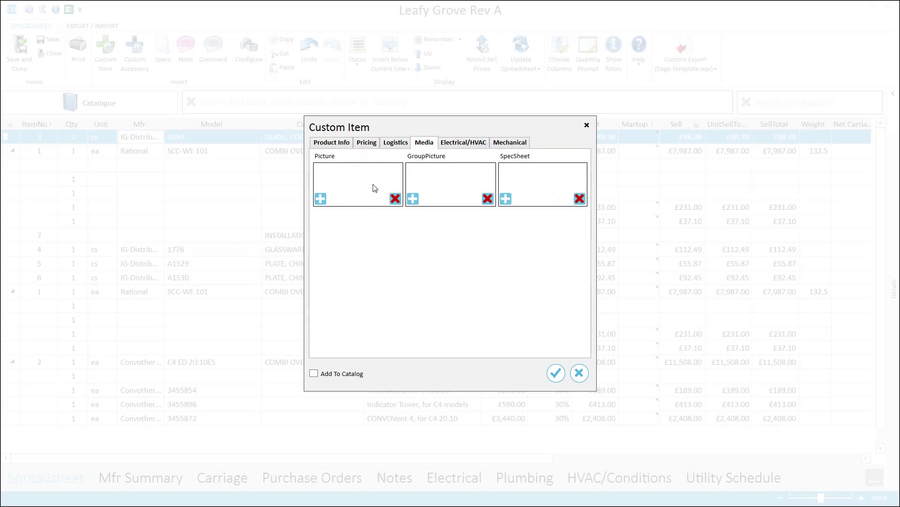
{"action": "left_click", "coordinate": [344, 145]}
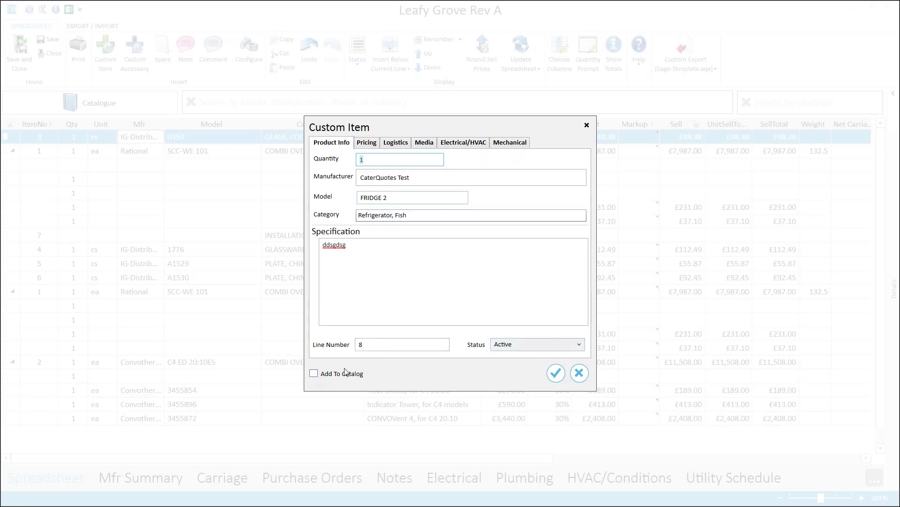
{"action": "left_click", "coordinate": [314, 374]}
{"action": "left_click", "coordinate": [556, 373]}
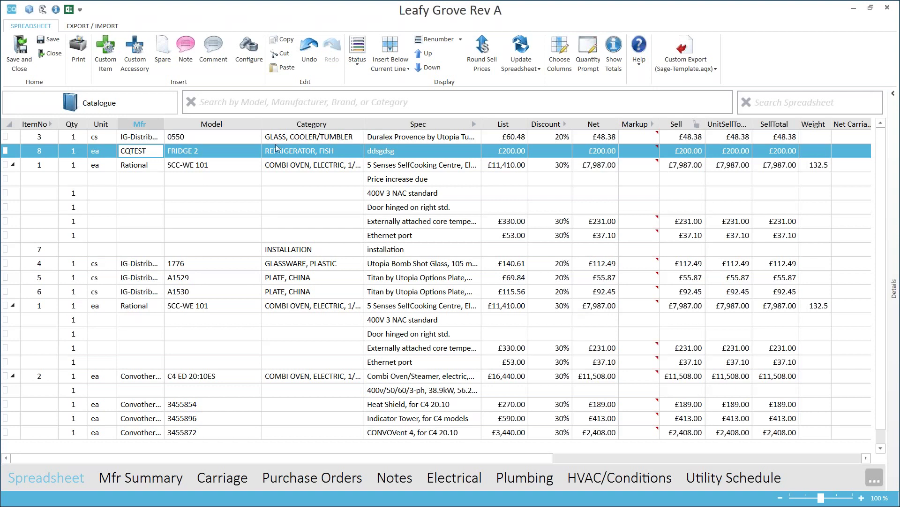
Open the totals side panel, showing £31,537.39 merchandise and £37,844.87 including VAT.
{"action": "left_click", "coordinate": [56, 10]}
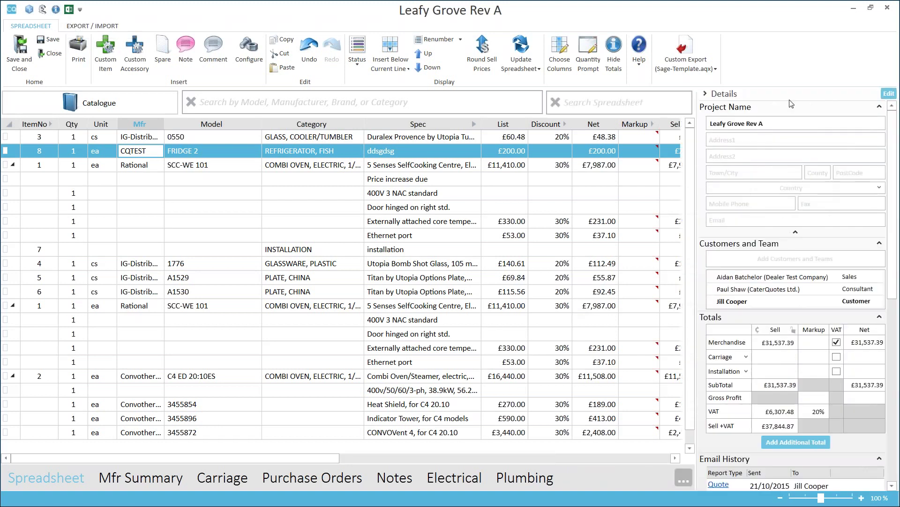
{"action": "scroll", "coordinate": [897, 179], "scroll_direction": "down", "scroll_amount": 4}
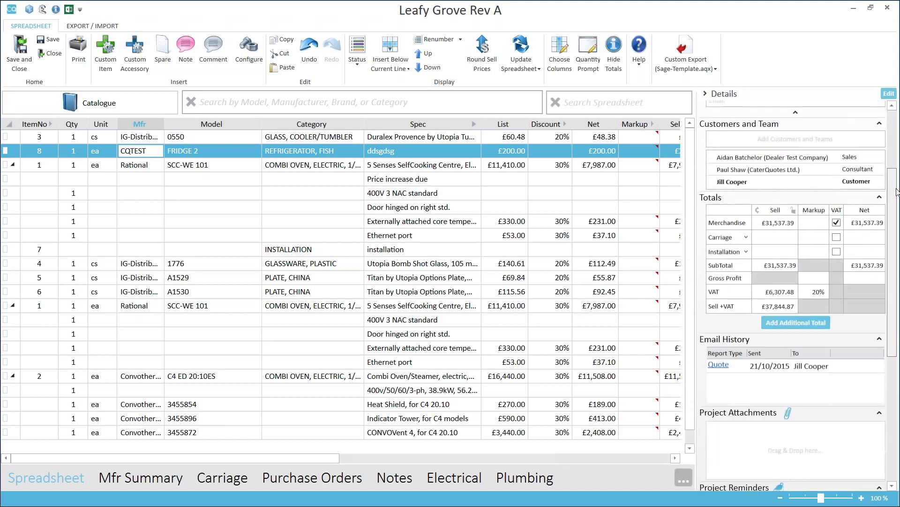
{"action": "scroll", "coordinate": [897, 162], "scroll_direction": "up", "scroll_amount": 5}
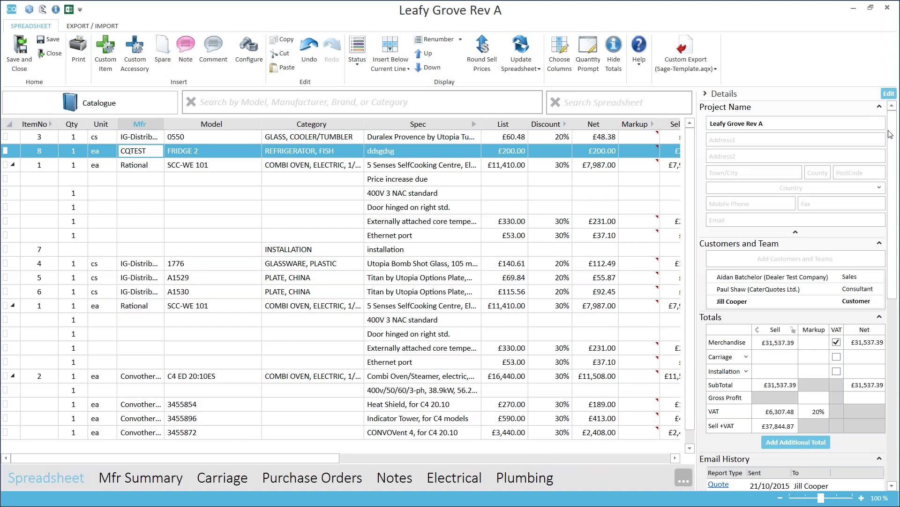
{"action": "left_click_drag", "start_coordinate": [896, 145], "coordinate": [897, 213]}
{"action": "scroll", "coordinate": [896, 214], "scroll_direction": "up", "scroll_amount": 5}
{"action": "left_click", "coordinate": [318, 165]}
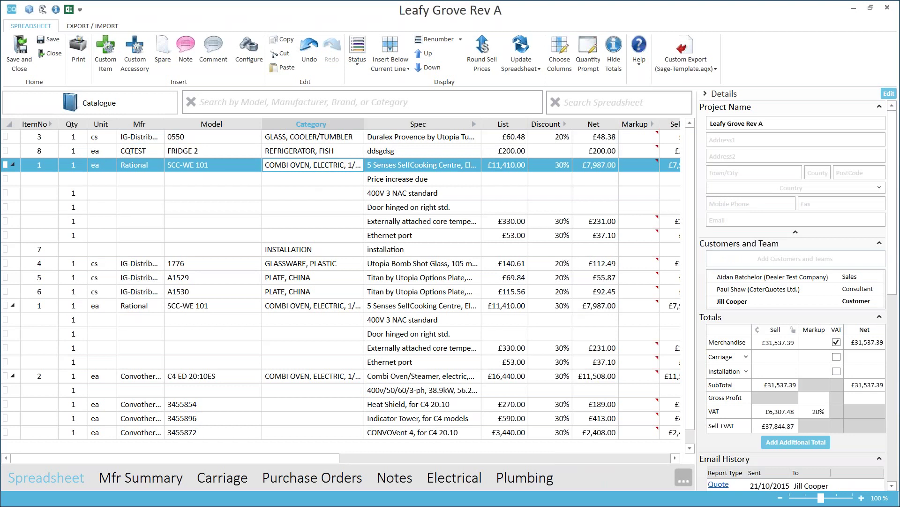
{"action": "scroll", "coordinate": [792, 282], "scroll_direction": "down", "scroll_amount": 10}
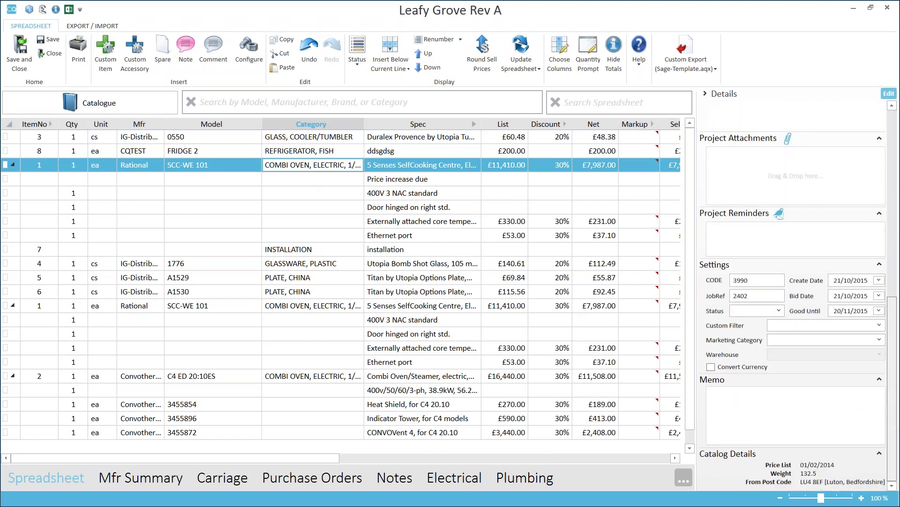
{"action": "scroll", "coordinate": [793, 281], "scroll_direction": "up", "scroll_amount": 10}
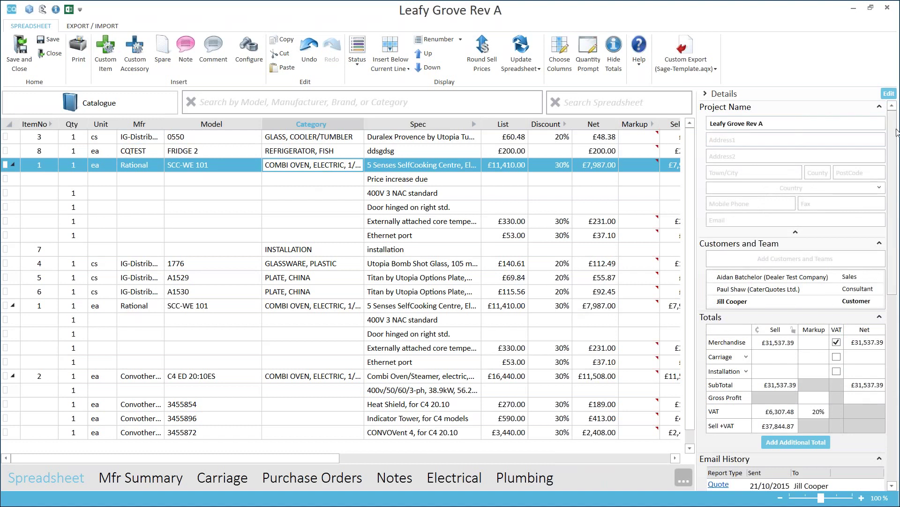
Enable the Picture and HotKeys panel sections and move Picture below Totals.
{"action": "left_click", "coordinate": [889, 94]}
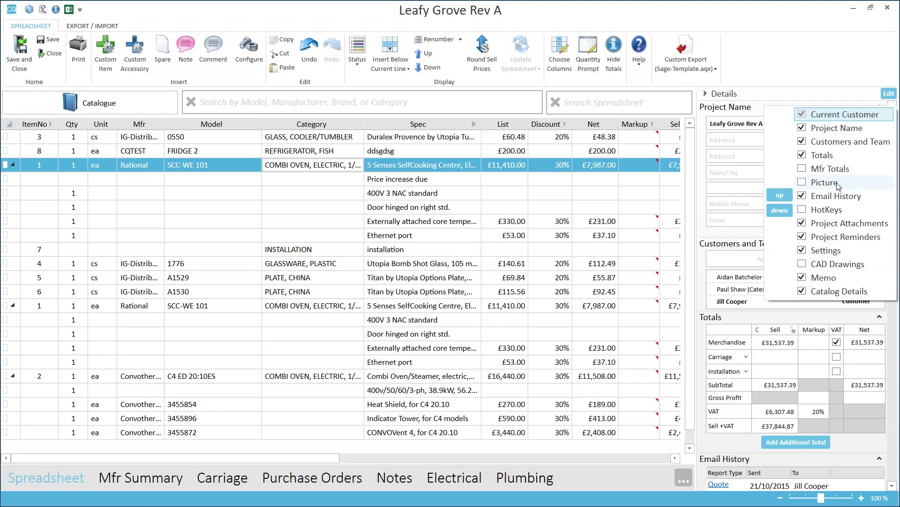
{"action": "left_click", "coordinate": [803, 183]}
{"action": "left_click", "coordinate": [805, 211]}
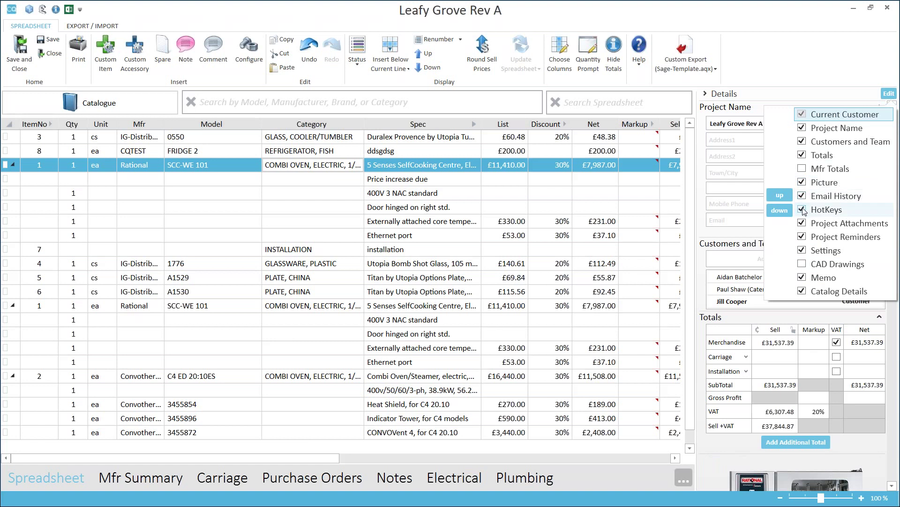
{"action": "left_click", "coordinate": [875, 184]}
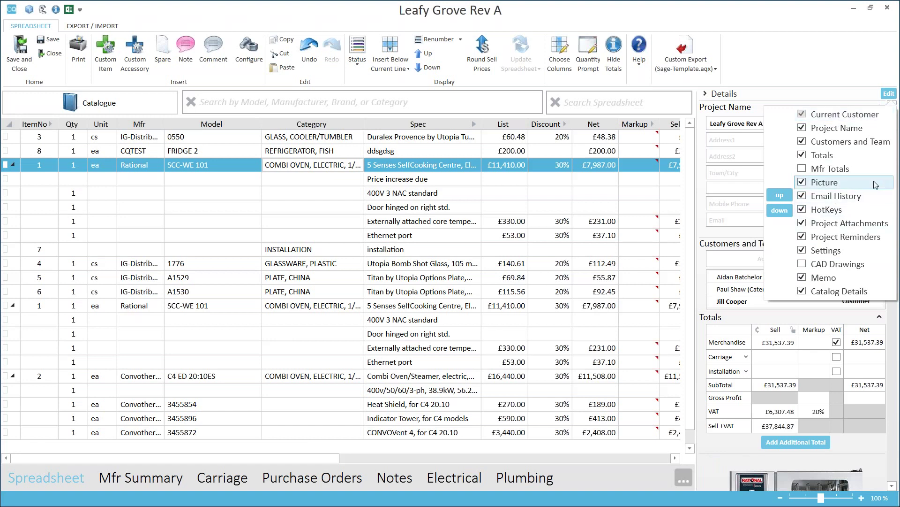
{"action": "left_click", "coordinate": [780, 197]}
{"action": "left_click", "coordinate": [780, 197]}
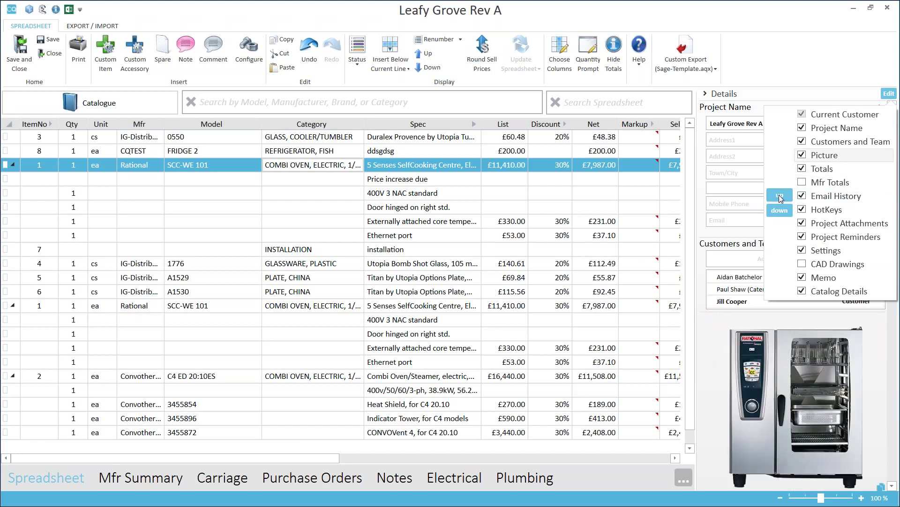
{"action": "left_click", "coordinate": [780, 197]}
{"action": "left_click", "coordinate": [786, 212]}
{"action": "left_click", "coordinate": [786, 212]}
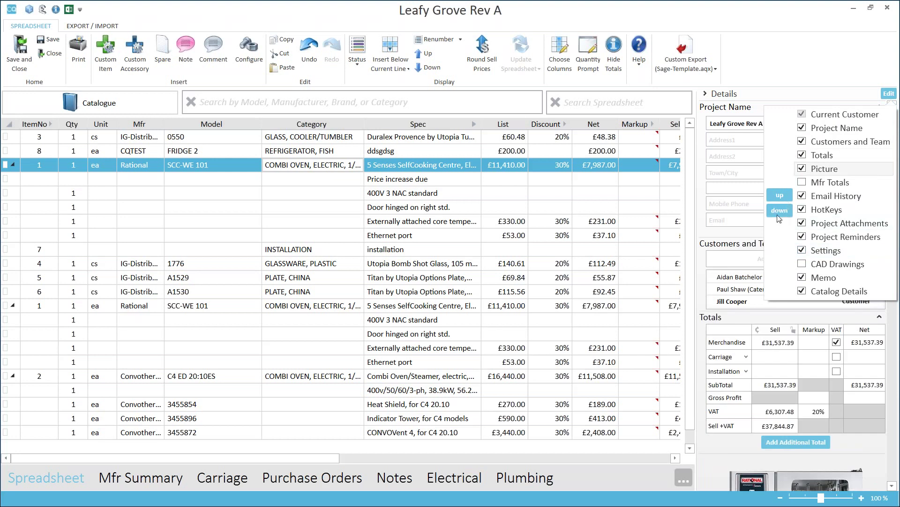
{"action": "left_click", "coordinate": [847, 82]}
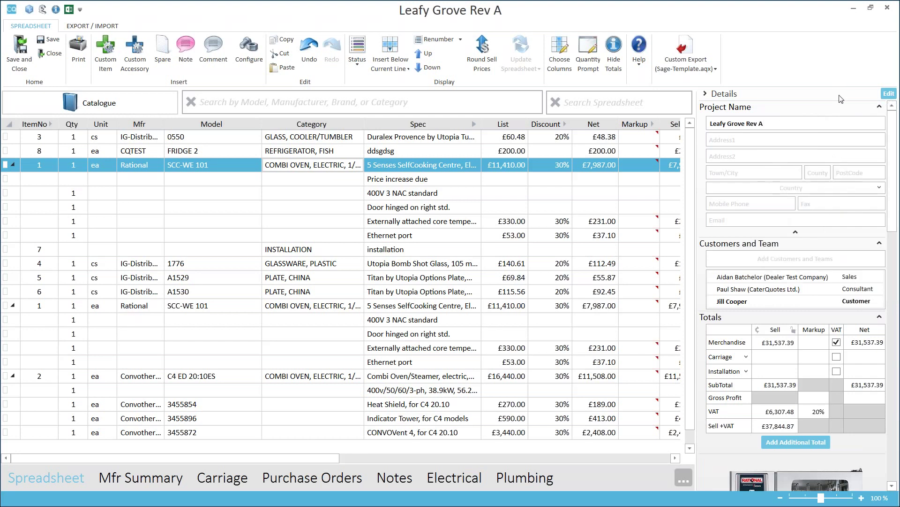
Scroll the side panel to check the new order, then dismiss the section list unchanged.
{"action": "scroll", "coordinate": [841, 96], "scroll_direction": "down", "scroll_amount": 5}
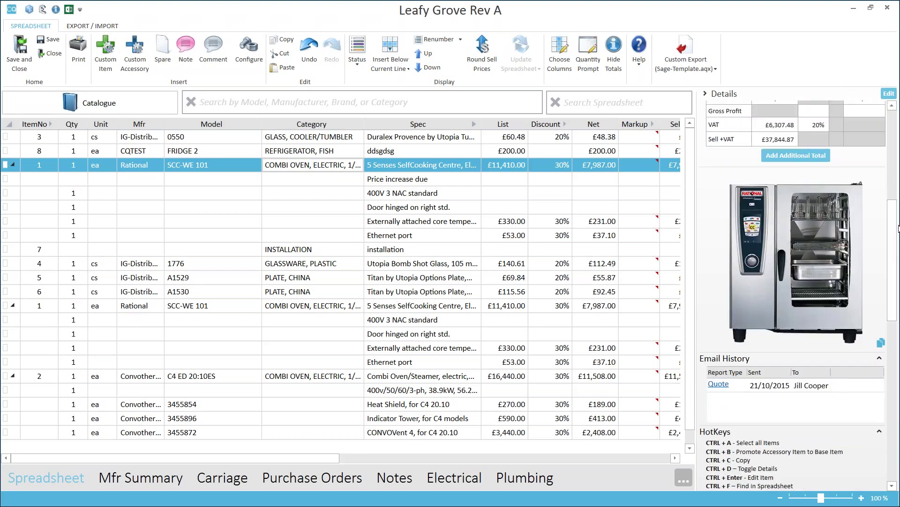
{"action": "scroll", "coordinate": [797, 296], "scroll_direction": "down", "scroll_amount": 5}
{"action": "scroll", "coordinate": [798, 295], "scroll_direction": "up", "scroll_amount": 10}
{"action": "scroll", "coordinate": [797, 263], "scroll_direction": "up", "scroll_amount": 5}
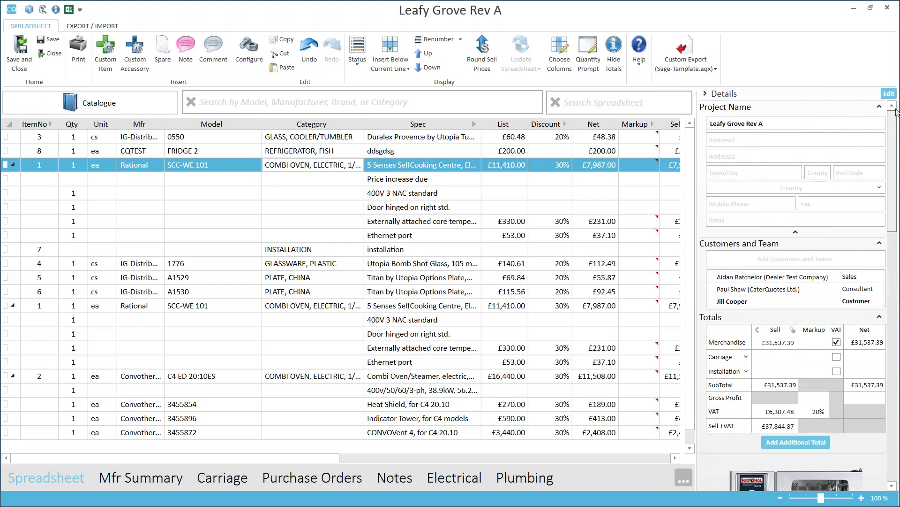
{"action": "left_click", "coordinate": [889, 93]}
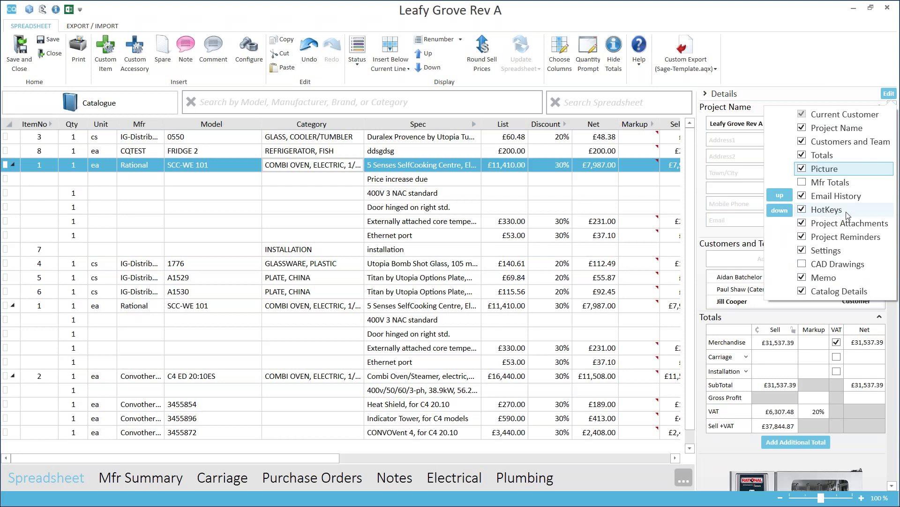
{"action": "left_click", "coordinate": [446, 184]}
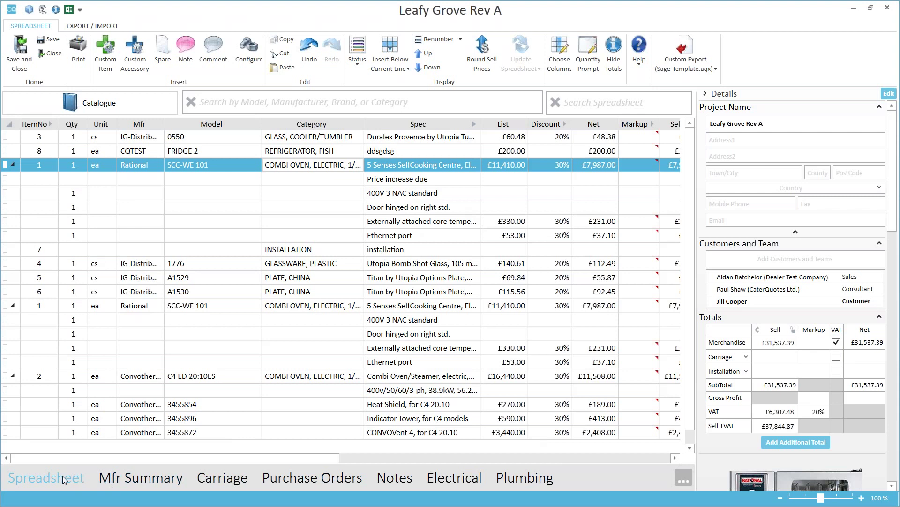
In the Mfr Summary, widen the Mfr column and give Convotherm 40% discount and 20% markup.
{"action": "left_click", "coordinate": [153, 482]}
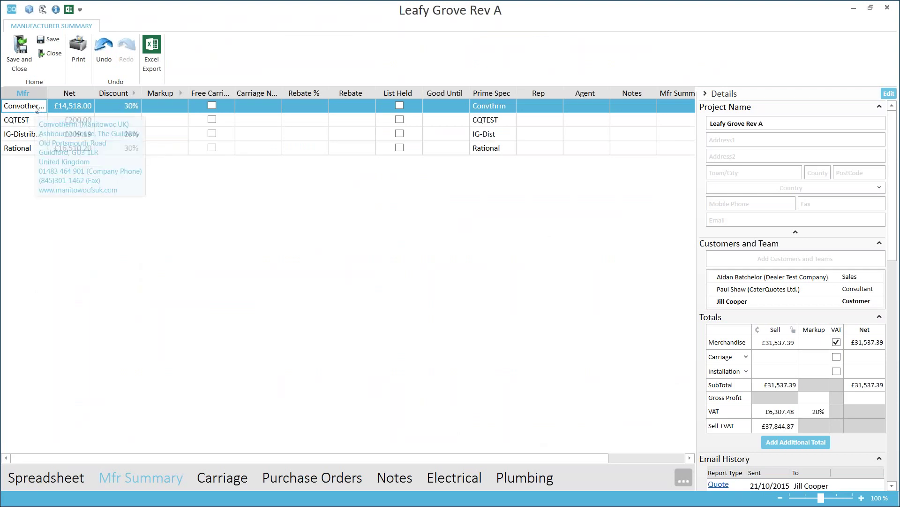
{"action": "double_click", "coordinate": [47, 93]}
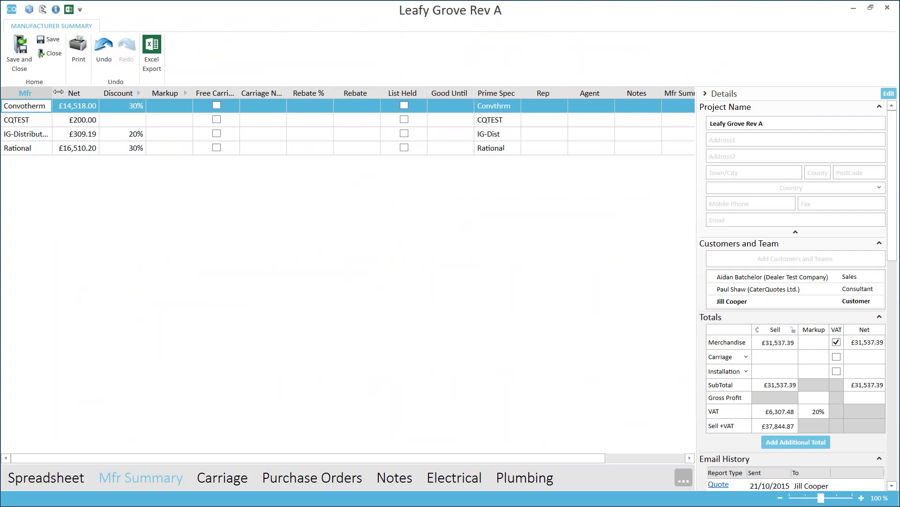
{"action": "left_click", "coordinate": [144, 106]}
{"action": "type", "text": "40"}
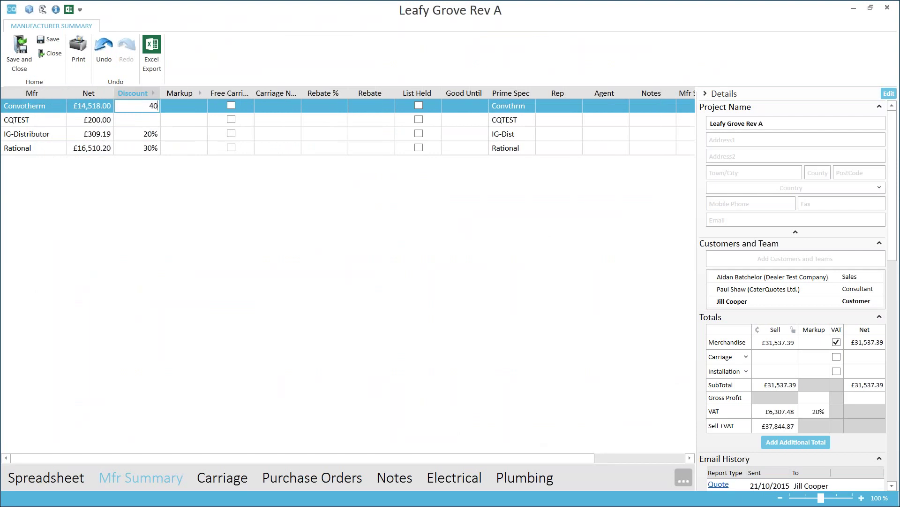
{"action": "left_click", "coordinate": [169, 121]}
{"action": "left_click", "coordinate": [197, 106]}
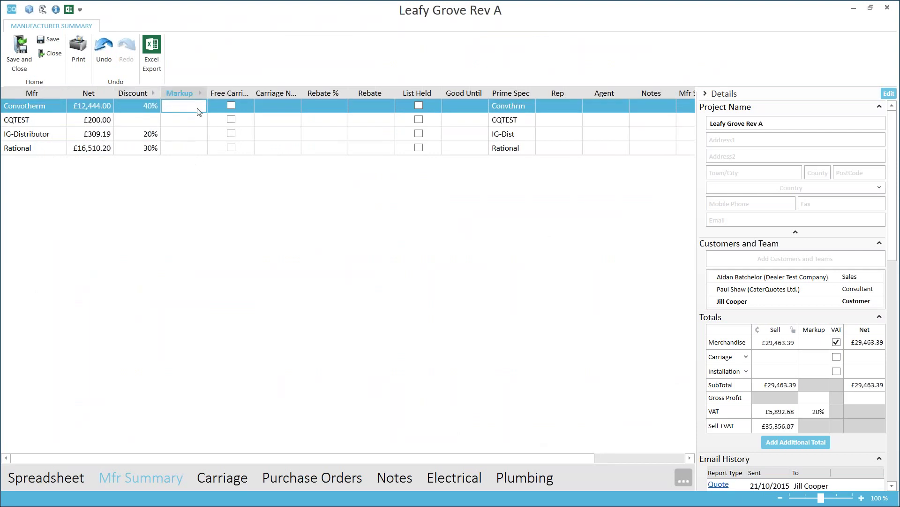
{"action": "type", "text": "20"}
{"action": "key", "text": "Return"}
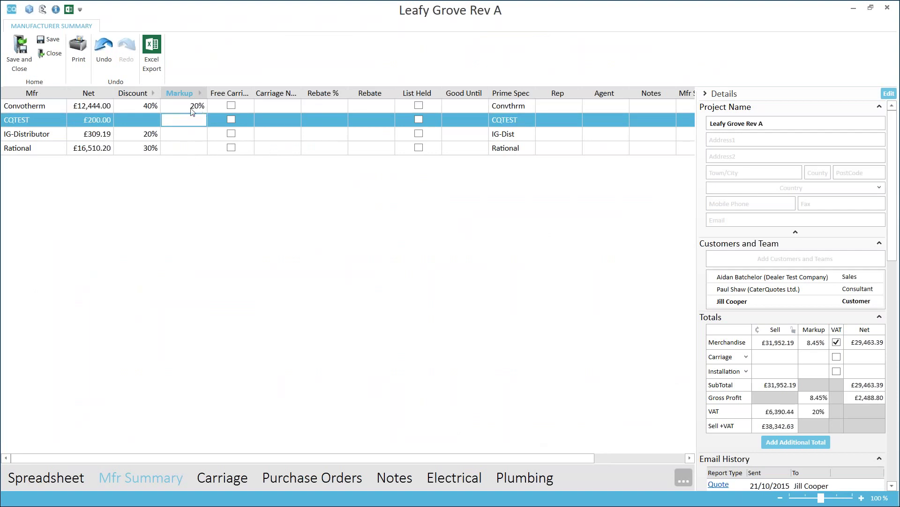
{"action": "left_click", "coordinate": [193, 108]}
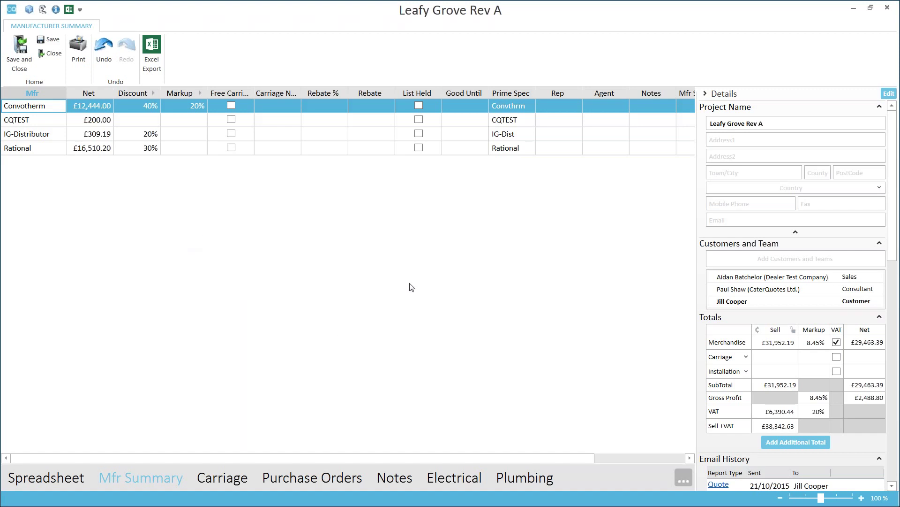
Insert the Flyer Header greeting and Demo Footnote on the Notes page, then preview the quote report.
{"action": "left_click", "coordinate": [401, 480]}
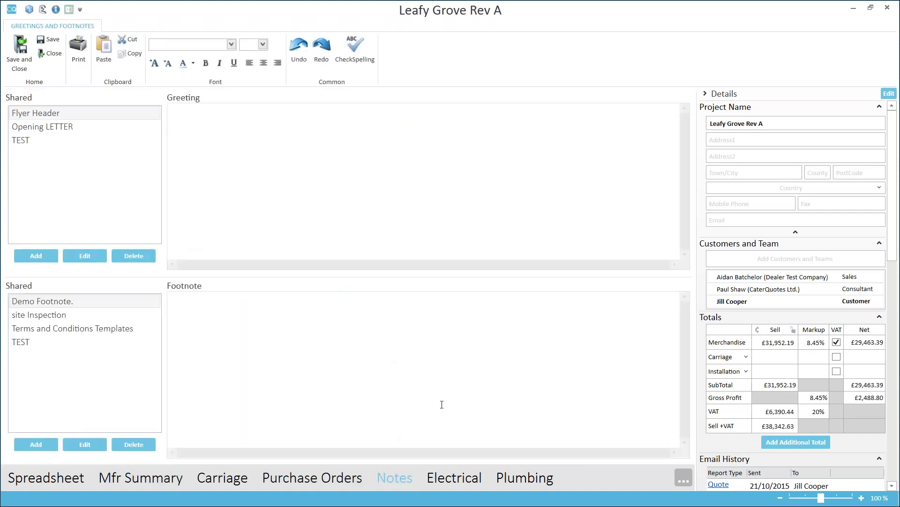
{"action": "left_click", "coordinate": [249, 139]}
{"action": "key", "text": "ctrl+a"}
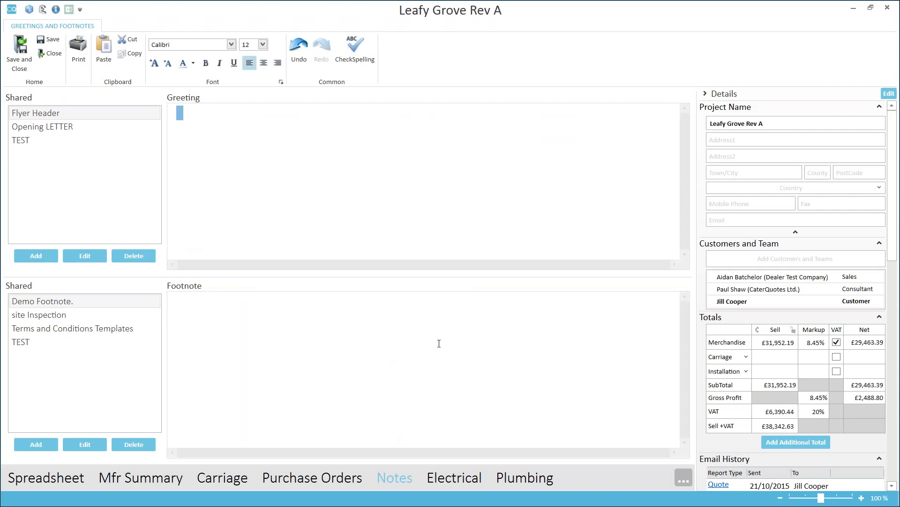
{"action": "key", "text": "Delete"}
{"action": "double_click", "coordinate": [62, 116]}
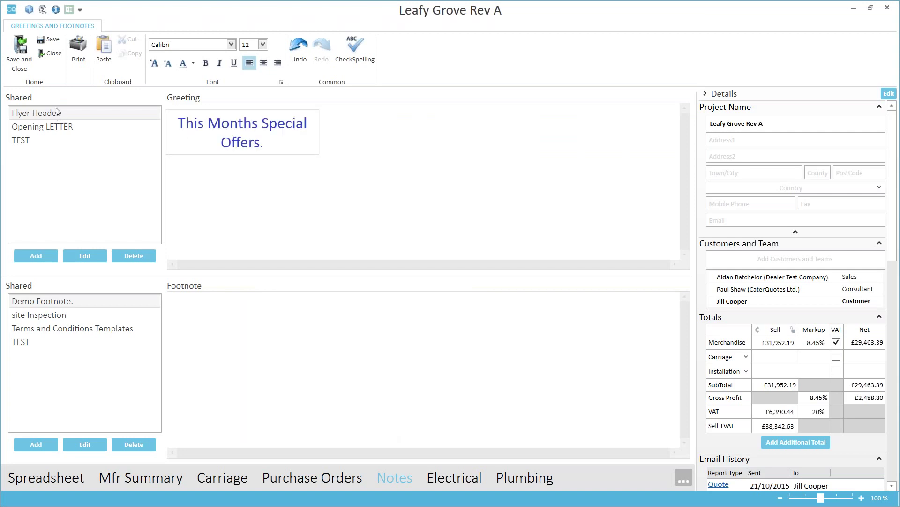
{"action": "double_click", "coordinate": [60, 304]}
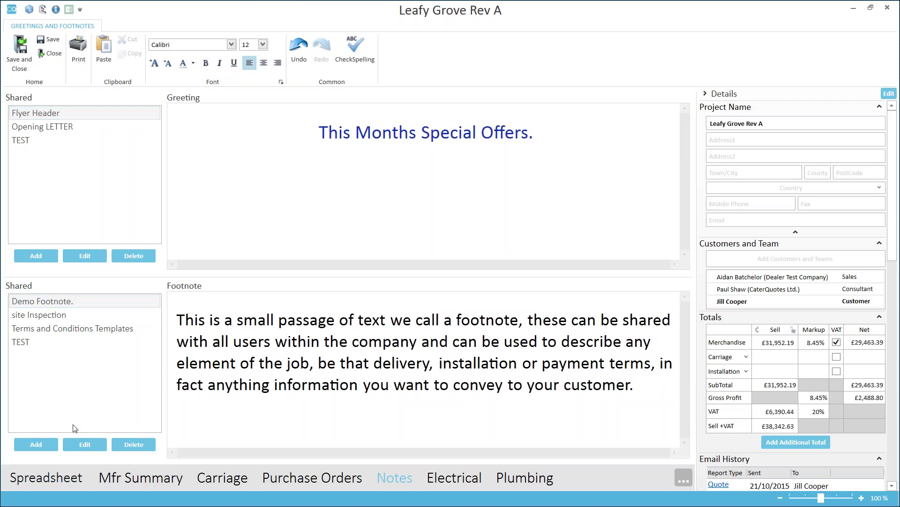
{"action": "left_click", "coordinate": [69, 482]}
{"action": "left_click", "coordinate": [79, 72]}
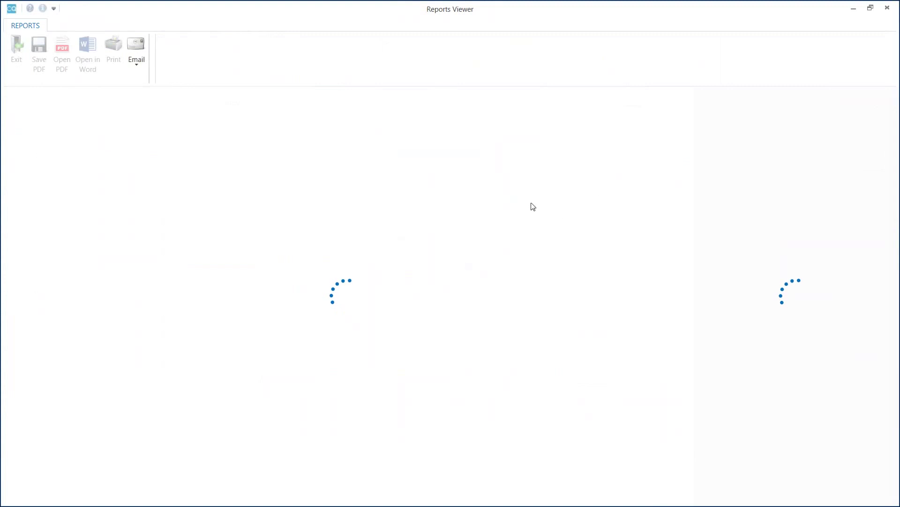
Scroll the report preview down to the totals and footnote, then exit it.
{"action": "left_click_drag", "start_coordinate": [687, 176], "coordinate": [690, 450]}
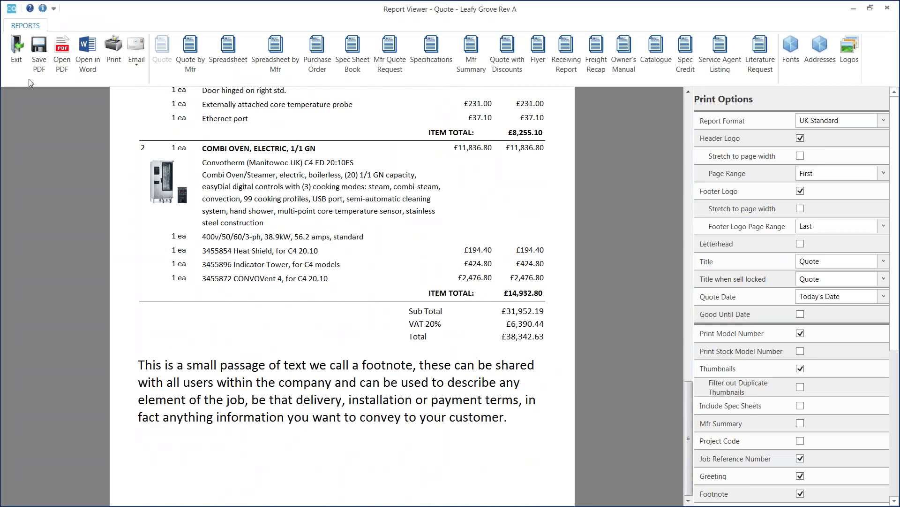
{"action": "left_click", "coordinate": [18, 54]}
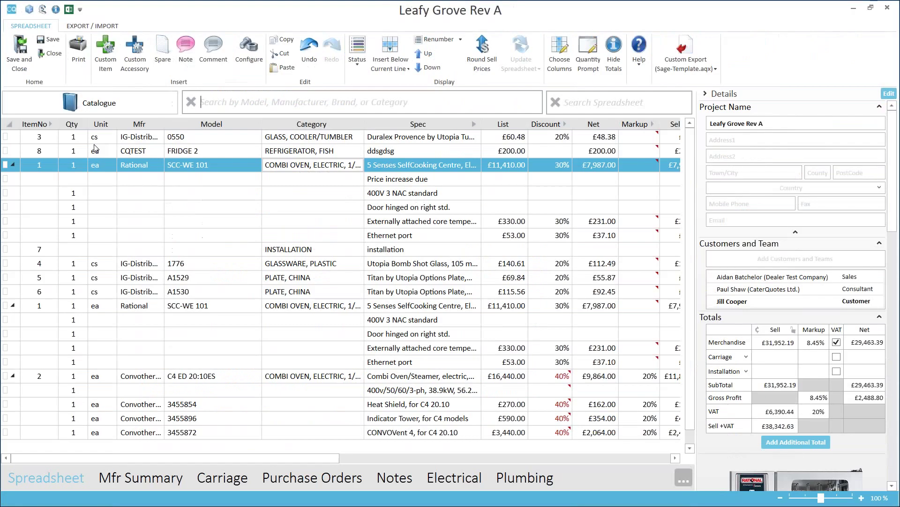
Open the Help Center's Ask a Question form and place the cursor in its question field.
{"action": "scroll", "coordinate": [694, 197], "scroll_direction": "down", "scroll_amount": 2}
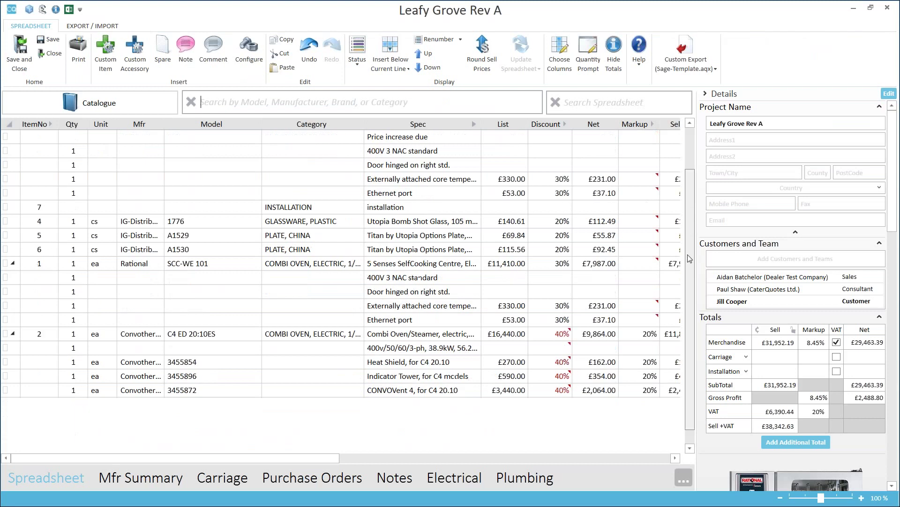
{"action": "scroll", "coordinate": [695, 188], "scroll_direction": "up", "scroll_amount": 2}
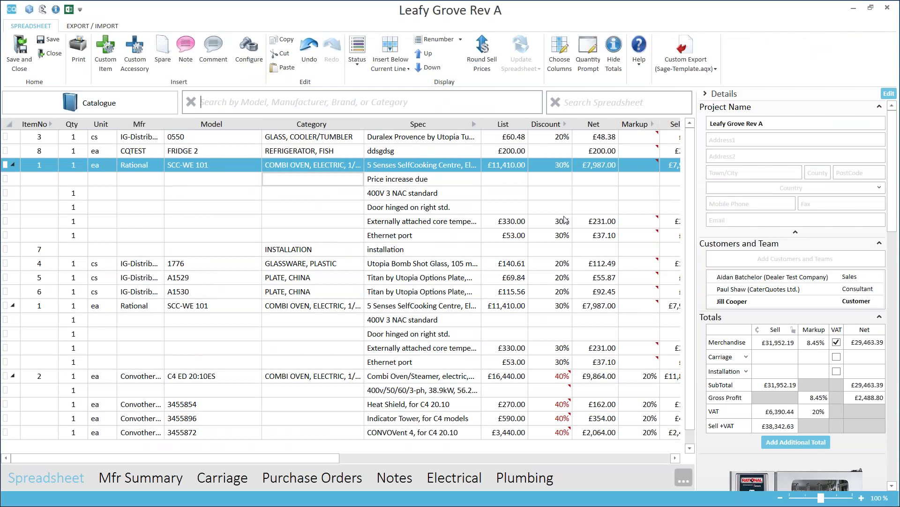
{"action": "left_click", "coordinate": [642, 67]}
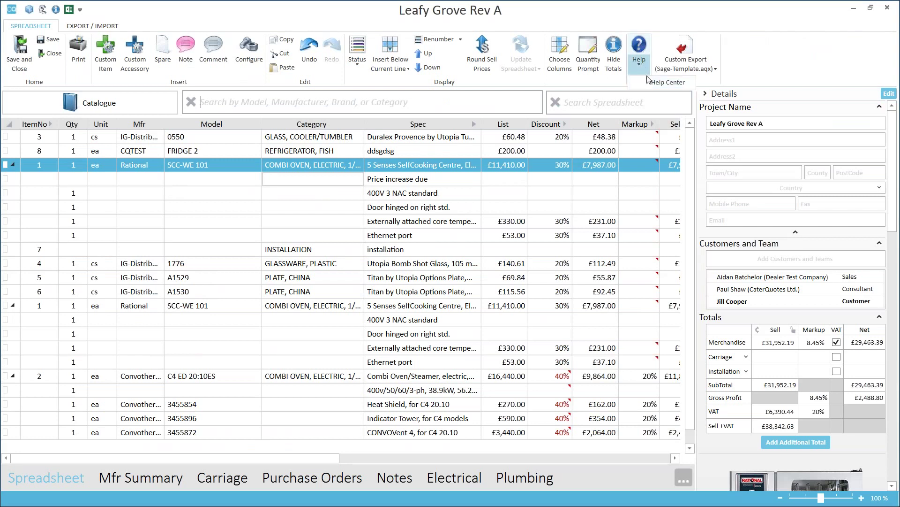
{"action": "left_click", "coordinate": [666, 83]}
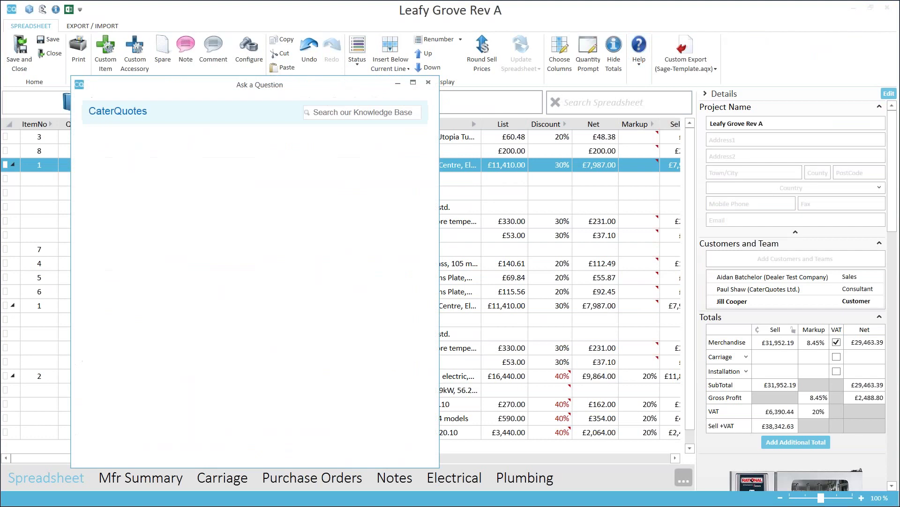
{"action": "left_click", "coordinate": [318, 130]}
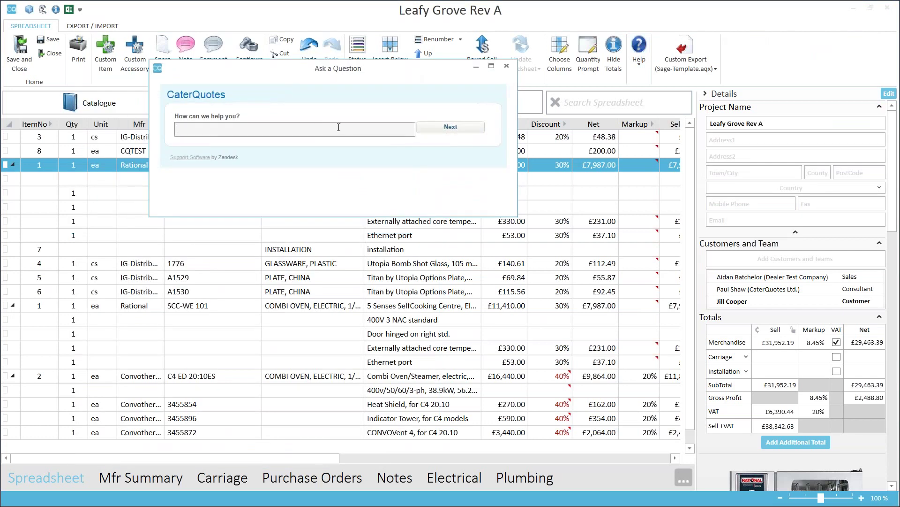